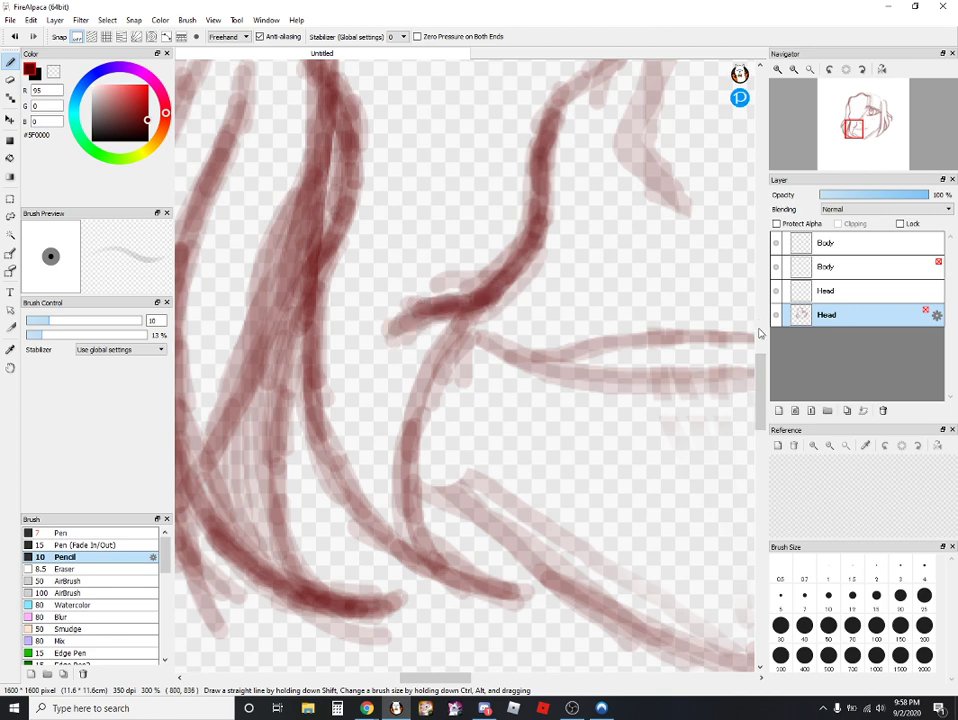
- Darken the diagonal fringe edge beside the nose with the Pencil and extend its short outward-flicking strand
drag(762, 362, 766, 325)
mouse_move(719, 143)
mouse_down()
mouse_move(701, 218)
mouse_move(729, 172)
mouse_move(672, 247)
mouse_move(710, 203)
mouse_move(629, 281)
mouse_move(561, 319)
mouse_move(623, 292)
mouse_move(581, 312)
mouse_move(657, 260)
mouse_move(732, 157)
mouse_move(709, 208)
mouse_move(605, 306)
mouse_move(568, 325)
mouse_move(554, 354)
mouse_move(570, 318)
mouse_move(525, 336)
mouse_move(549, 317)
mouse_move(503, 366)
mouse_up()
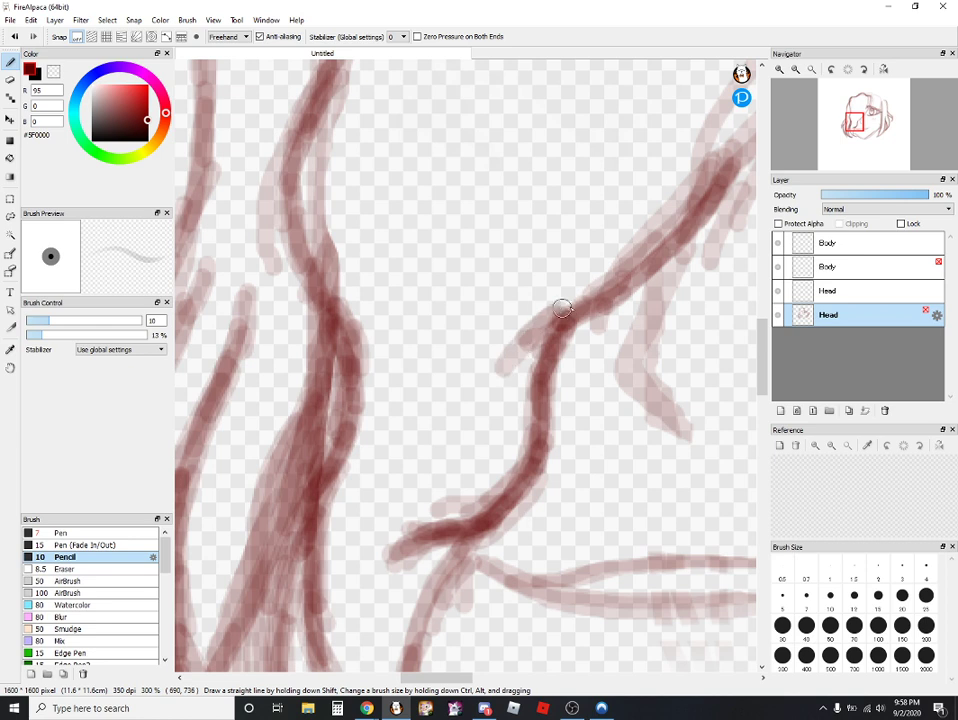
mouse_move(530, 322)
mouse_down()
mouse_move(609, 299)
mouse_move(564, 329)
mouse_move(616, 294)
mouse_move(672, 241)
mouse_move(725, 158)
mouse_move(654, 253)
mouse_move(597, 281)
mouse_move(624, 261)
mouse_move(656, 262)
mouse_move(578, 297)
mouse_move(520, 343)
mouse_move(496, 379)
mouse_move(597, 289)
mouse_move(539, 322)
mouse_move(487, 387)
mouse_up()
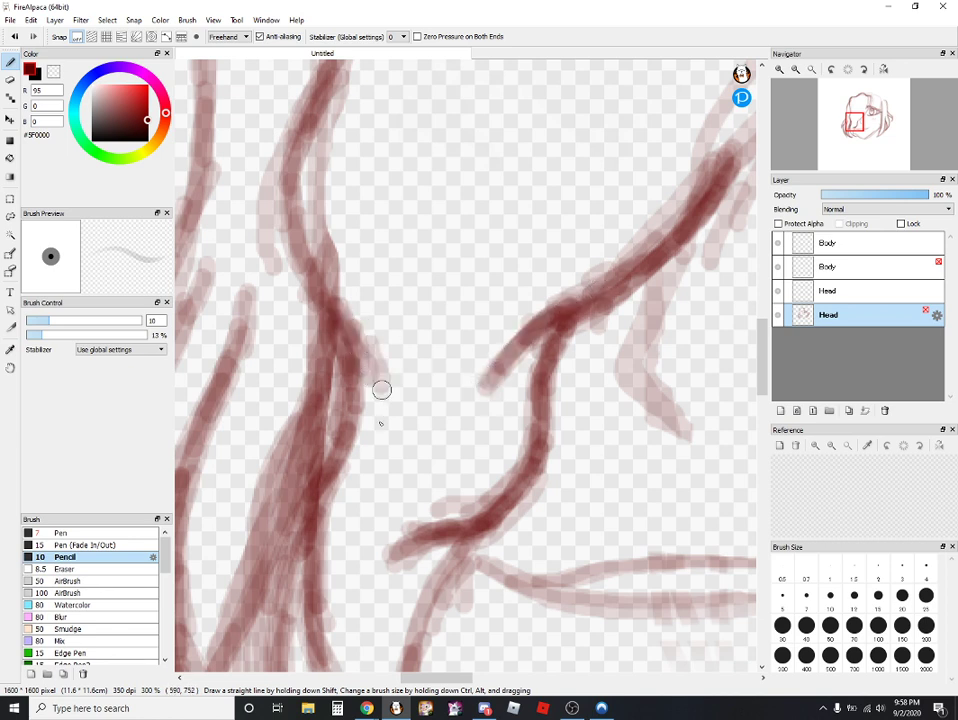
- Sketch a curled strand off the long side lock of hair and add strokes that thicken the lock around it
mouse_move(381, 389)
mouse_down()
mouse_move(364, 455)
mouse_move(385, 406)
mouse_move(383, 357)
mouse_move(342, 303)
mouse_move(394, 373)
mouse_move(373, 333)
mouse_move(393, 387)
mouse_move(377, 425)
mouse_move(388, 423)
mouse_move(395, 363)
mouse_move(294, 254)
mouse_up()
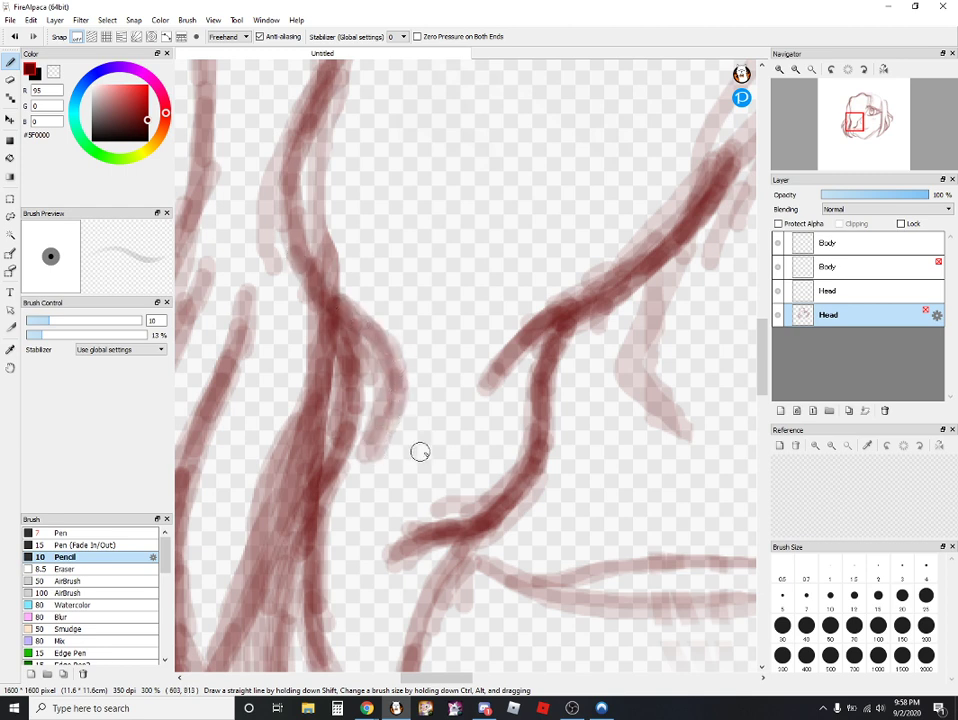
mouse_move(309, 251)
mouse_down()
mouse_move(298, 301)
mouse_move(305, 270)
mouse_move(264, 338)
mouse_move(271, 381)
mouse_up()
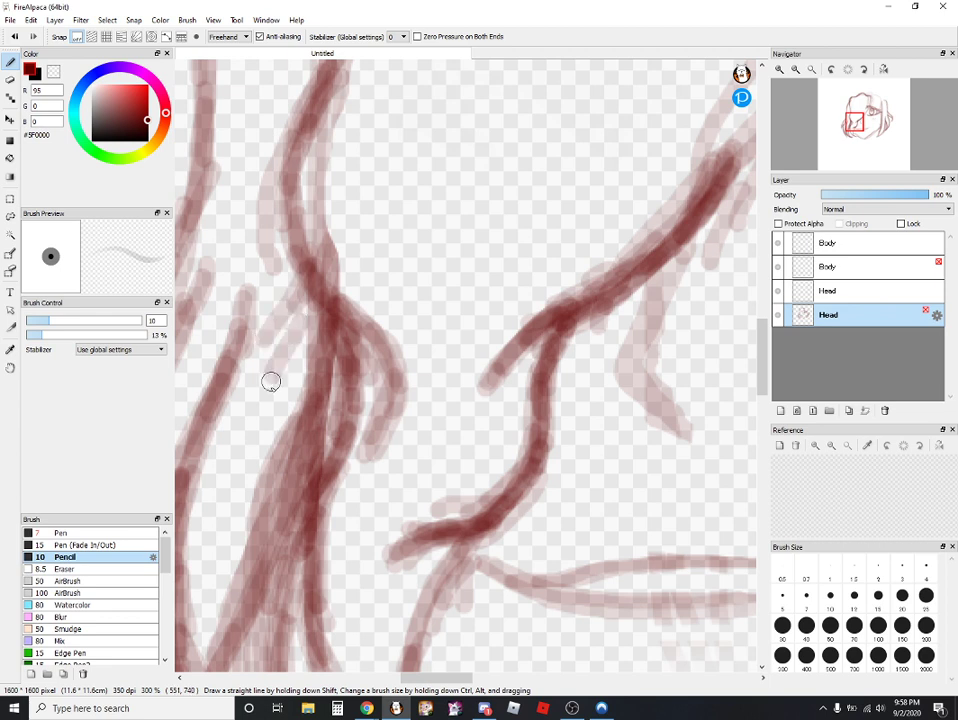
mouse_move(309, 243)
mouse_down()
mouse_move(293, 186)
mouse_move(296, 289)
mouse_move(300, 269)
mouse_move(265, 363)
mouse_move(296, 322)
mouse_move(277, 385)
mouse_move(279, 372)
mouse_move(289, 526)
mouse_move(265, 423)
mouse_move(305, 264)
mouse_move(298, 226)
mouse_up()
mouse_move(300, 285)
mouse_down()
mouse_move(275, 368)
mouse_move(282, 459)
mouse_up()
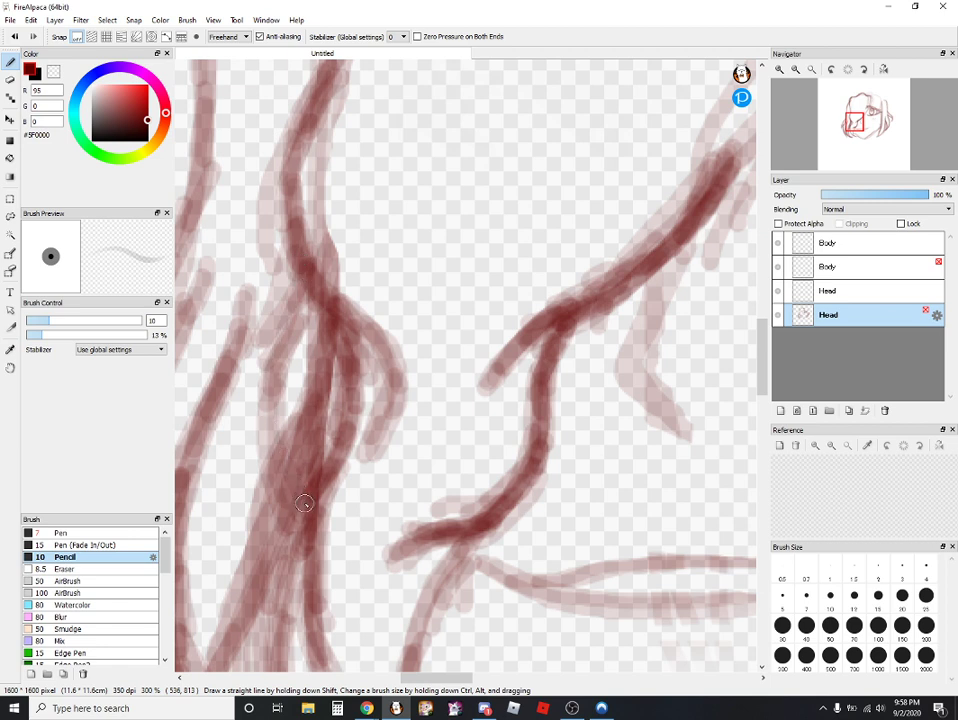
mouse_move(304, 503)
mouse_down()
mouse_move(255, 408)
mouse_move(301, 275)
mouse_up()
mouse_move(299, 215)
mouse_down()
mouse_move(301, 275)
mouse_move(268, 361)
mouse_move(259, 424)
mouse_move(267, 493)
mouse_move(298, 534)
mouse_up()
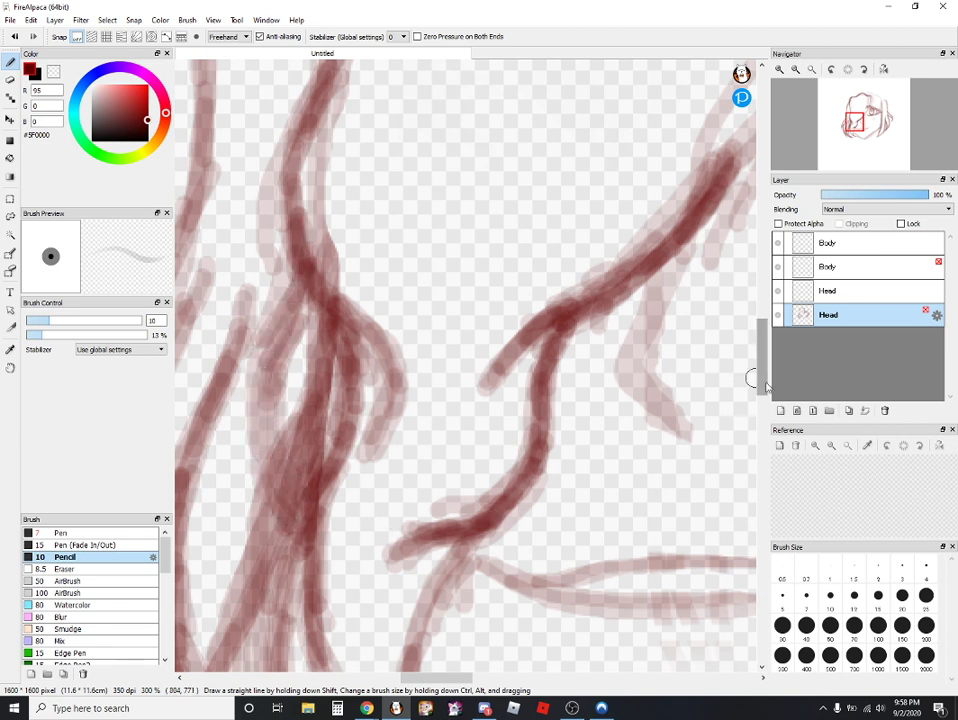
drag(760, 355, 773, 395)
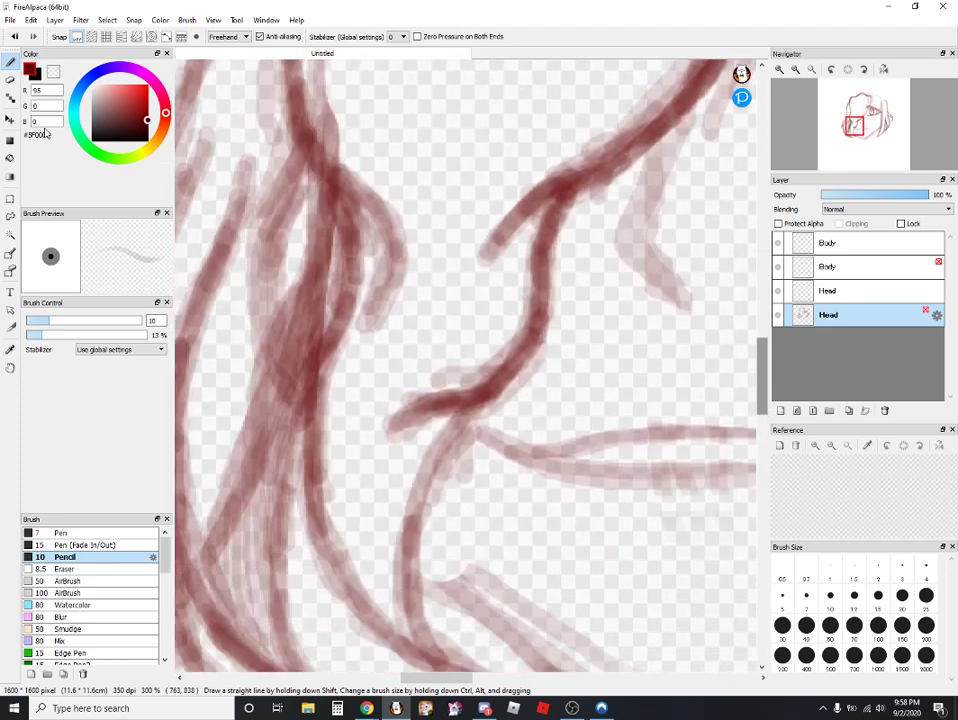
click(10, 80)
mouse_move(310, 280)
mouse_down()
mouse_move(312, 204)
mouse_move(323, 228)
mouse_move(326, 212)
mouse_move(327, 251)
mouse_move(299, 295)
mouse_move(305, 269)
mouse_move(316, 323)
mouse_move(324, 290)
mouse_move(308, 322)
mouse_move(292, 286)
mouse_move(300, 329)
mouse_up()
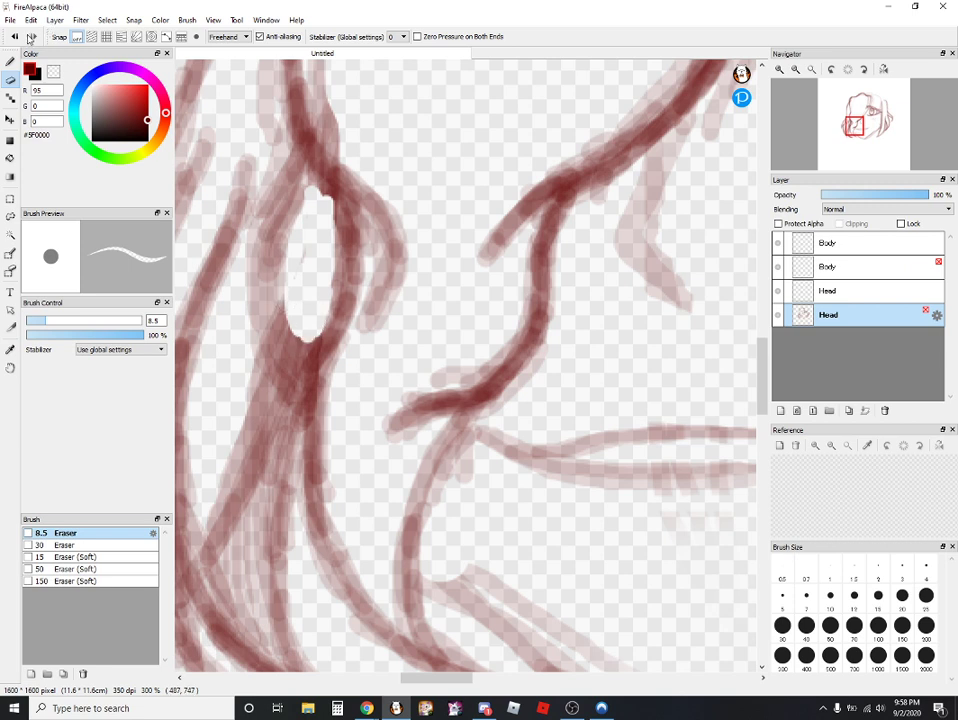
click(13, 37)
click(14, 36)
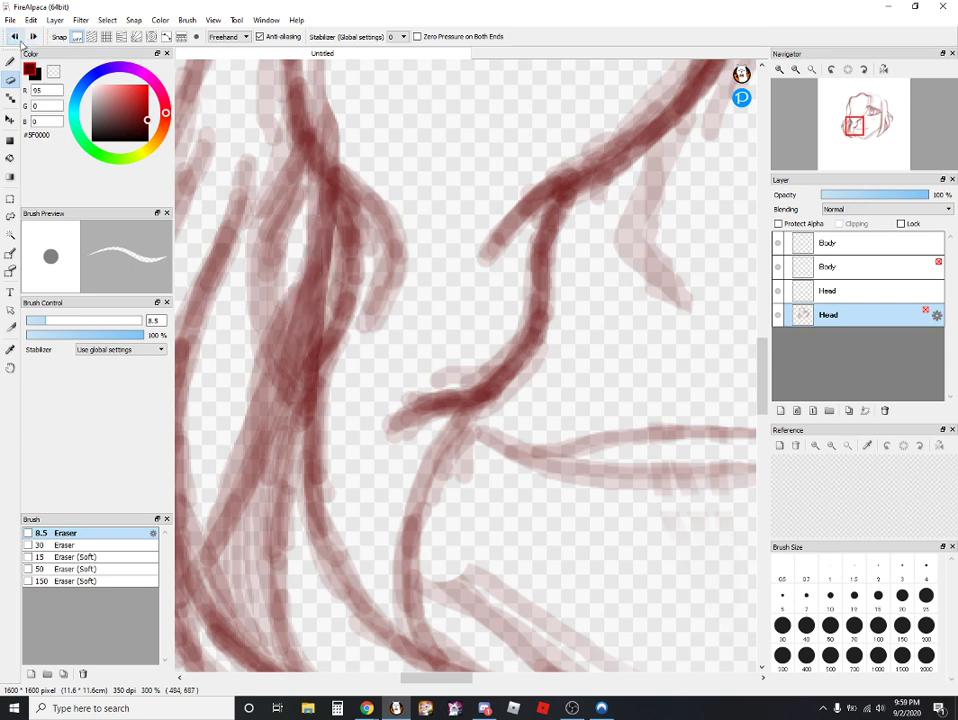
- Pencil darker curved strands along the outer edge of the overlapping side lock, crossing over its lower part
click(10, 61)
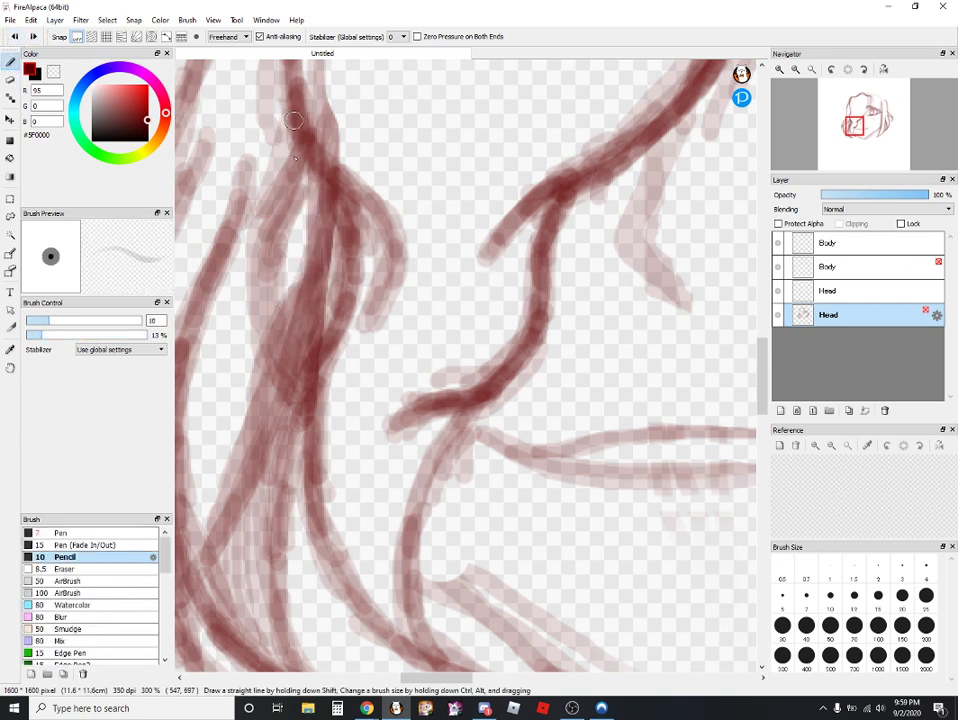
mouse_move(293, 120)
mouse_down()
mouse_move(288, 170)
mouse_move(246, 274)
mouse_move(302, 404)
mouse_move(345, 428)
mouse_up()
mouse_move(290, 374)
mouse_down()
mouse_move(266, 316)
mouse_move(285, 206)
mouse_move(283, 150)
mouse_up()
- Erase the hooked tip at the lower end of the fringe edge and trim the curled strand on the side lock
key(e)
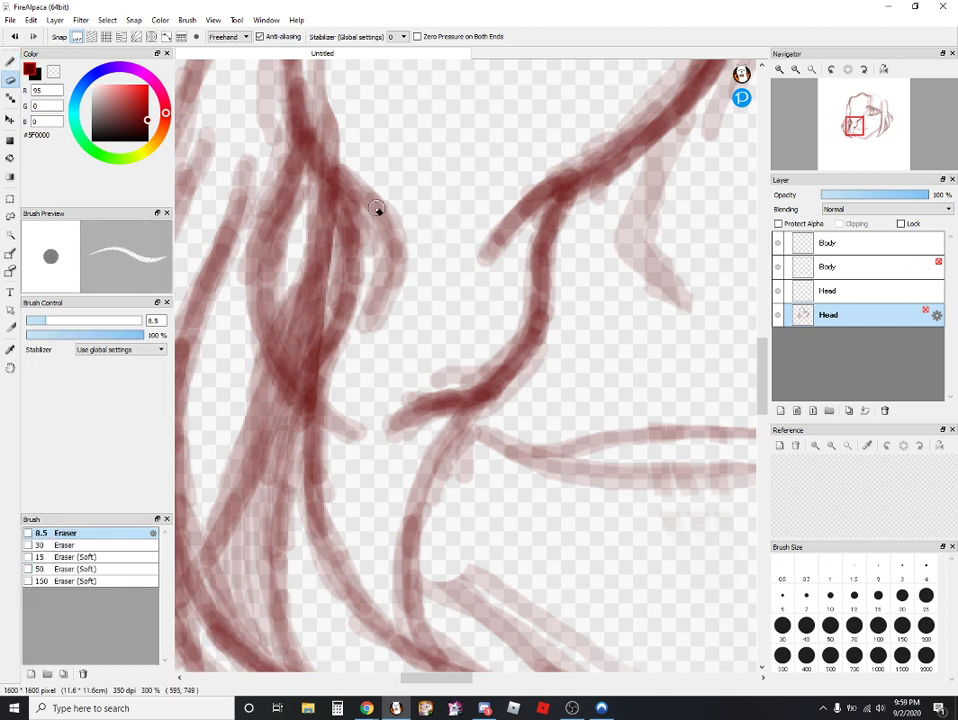
mouse_move(422, 424)
mouse_down()
mouse_move(416, 379)
mouse_move(423, 391)
mouse_move(448, 366)
mouse_move(435, 407)
mouse_move(451, 389)
mouse_move(448, 381)
mouse_move(438, 403)
mouse_move(389, 420)
mouse_move(414, 392)
mouse_move(429, 416)
mouse_move(480, 366)
mouse_up()
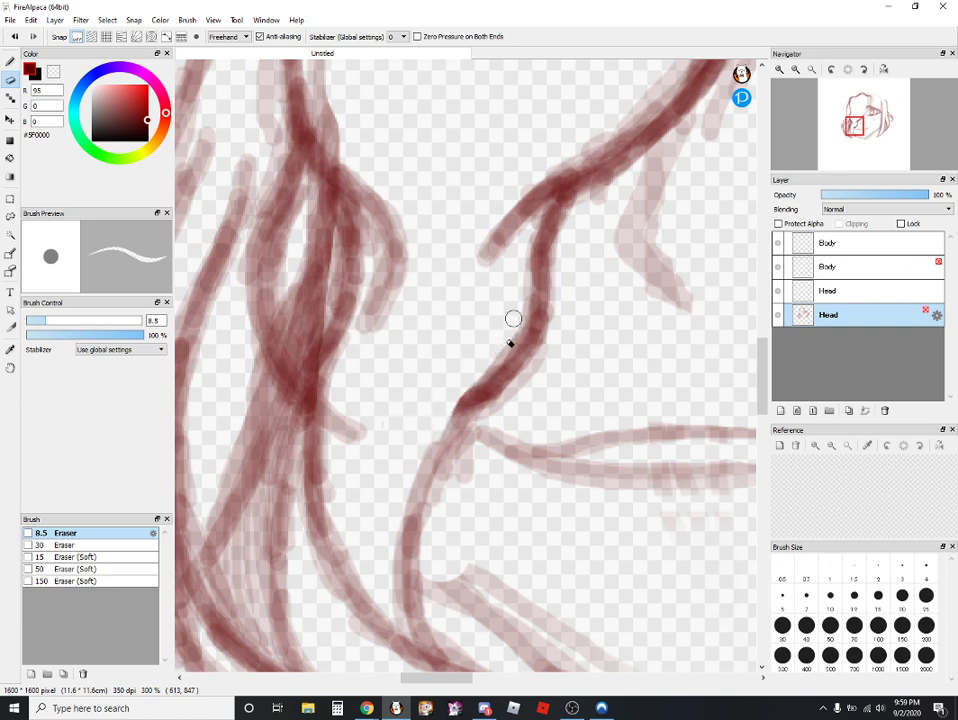
mouse_move(393, 209)
mouse_down()
mouse_move(398, 254)
mouse_move(400, 239)
mouse_move(355, 327)
mouse_move(383, 282)
mouse_move(376, 338)
mouse_up()
drag(394, 230, 428, 295)
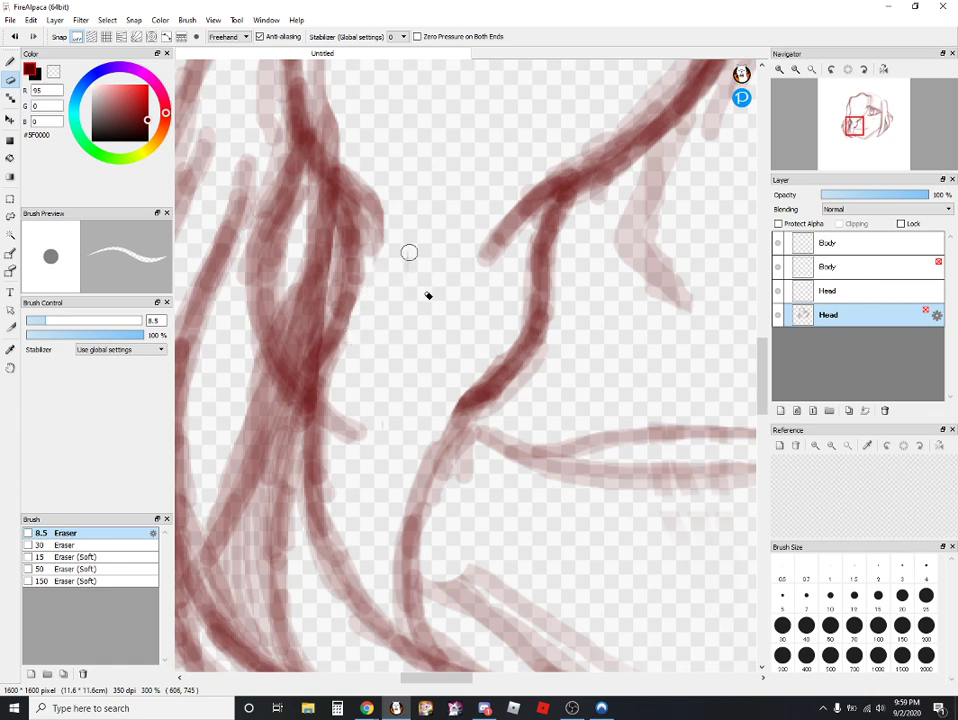
- Switch to the Eraser (Soft) brush of size 150
scroll(482, 310, down, 4)
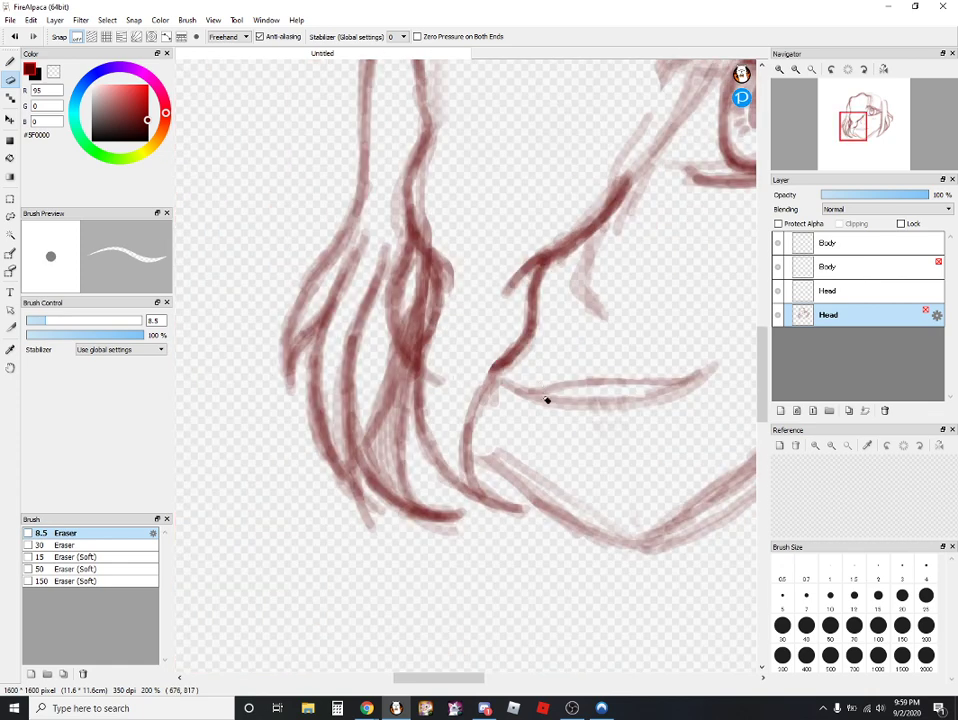
drag(764, 391, 763, 365)
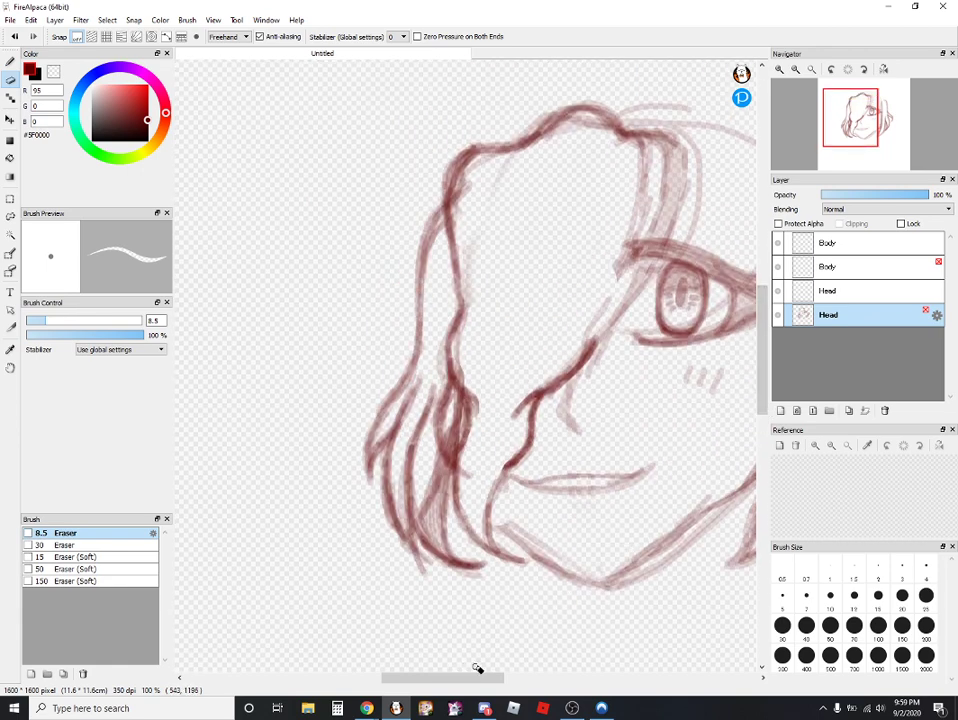
drag(478, 669, 512, 678)
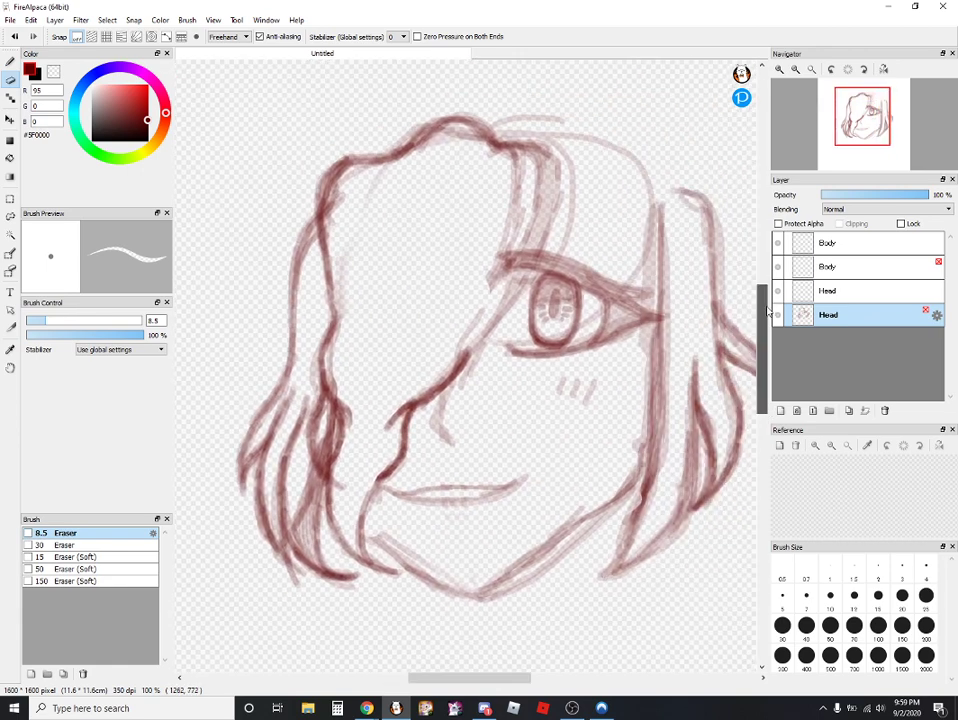
drag(765, 308, 764, 264)
click(73, 581)
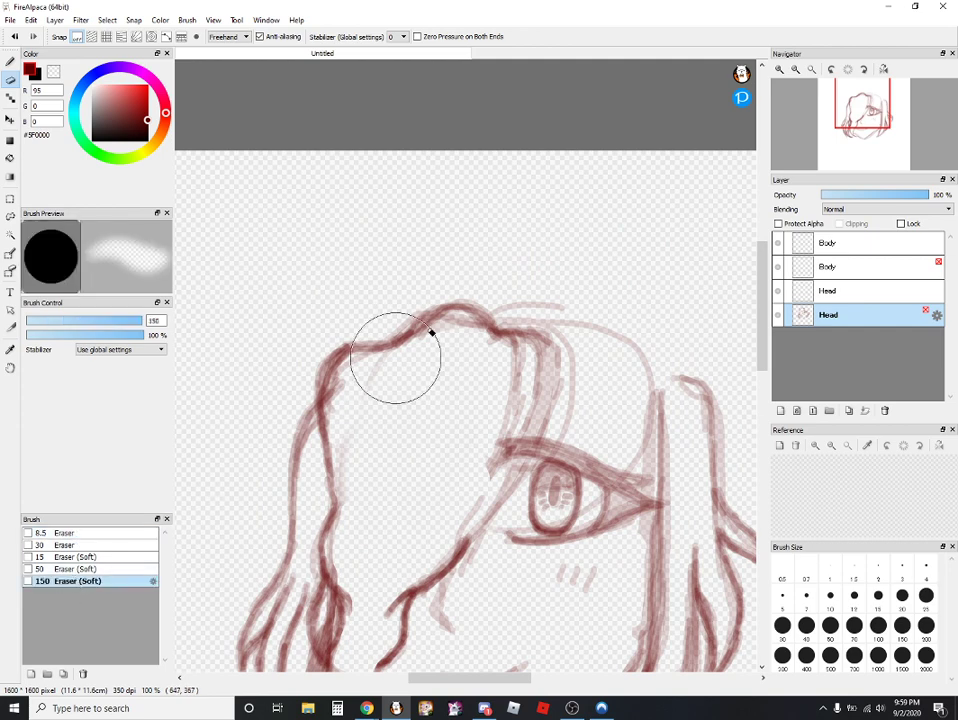
mouse_move(391, 363)
mouse_down()
mouse_move(464, 277)
mouse_move(387, 360)
mouse_move(347, 344)
mouse_move(338, 357)
mouse_move(481, 337)
mouse_move(509, 308)
mouse_move(529, 317)
mouse_move(520, 433)
mouse_move(539, 376)
mouse_up()
click(12, 36)
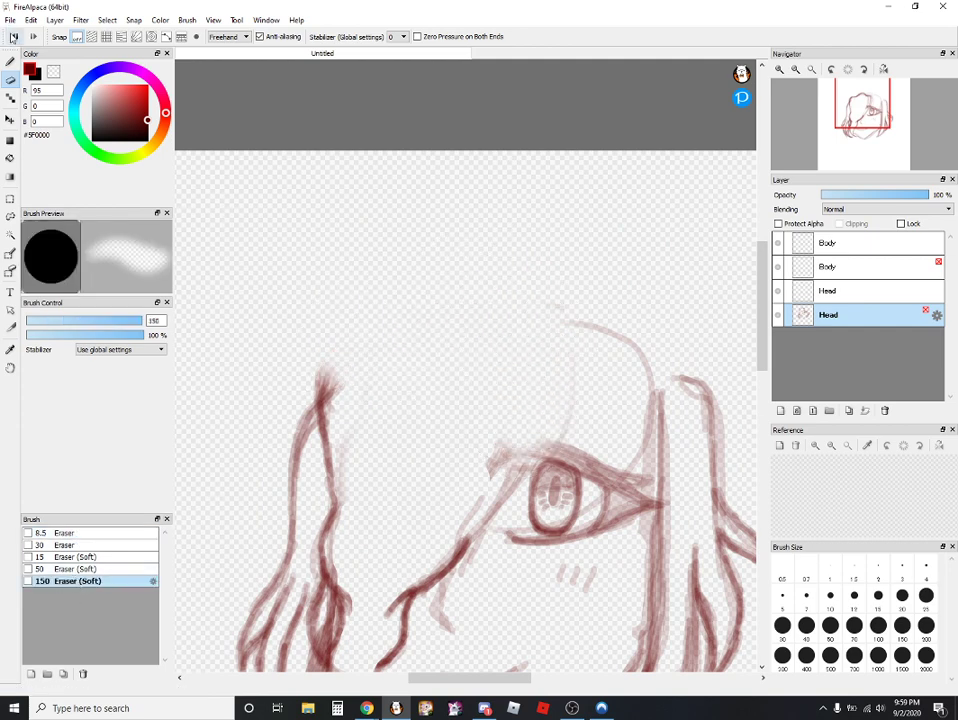
click(12, 36)
- Erase the wavy top hair outline, the fringe strands above the eye and the curved head guideline
mouse_move(541, 375)
mouse_down()
mouse_move(493, 328)
mouse_move(480, 299)
mouse_move(420, 322)
mouse_move(378, 363)
mouse_move(348, 356)
mouse_up()
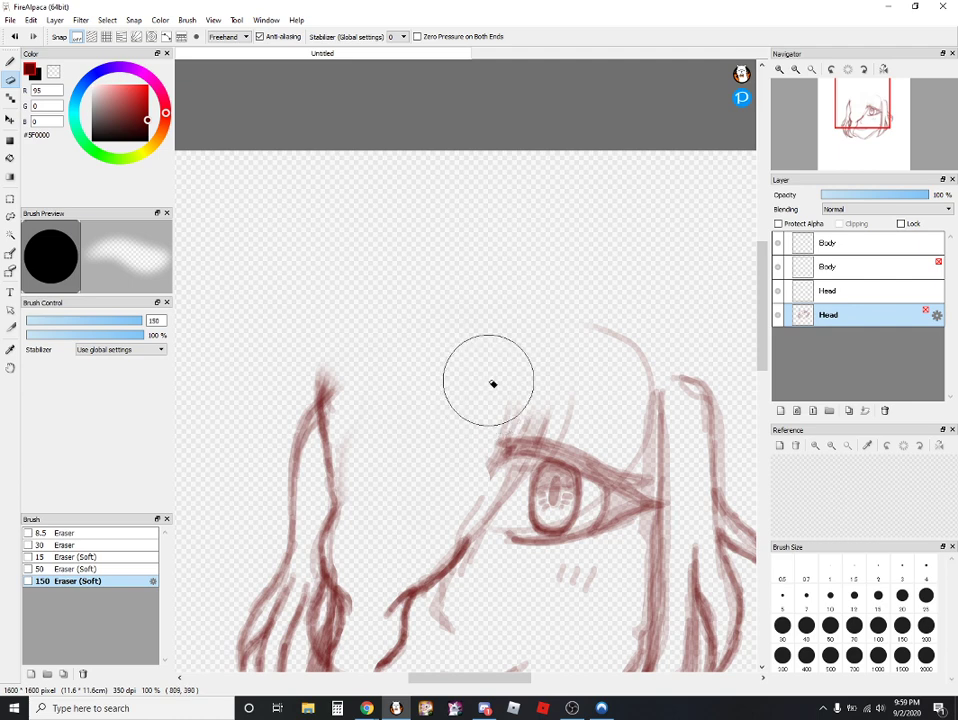
mouse_move(520, 391)
mouse_down()
mouse_move(578, 398)
mouse_move(507, 392)
mouse_move(566, 399)
mouse_move(490, 402)
mouse_up()
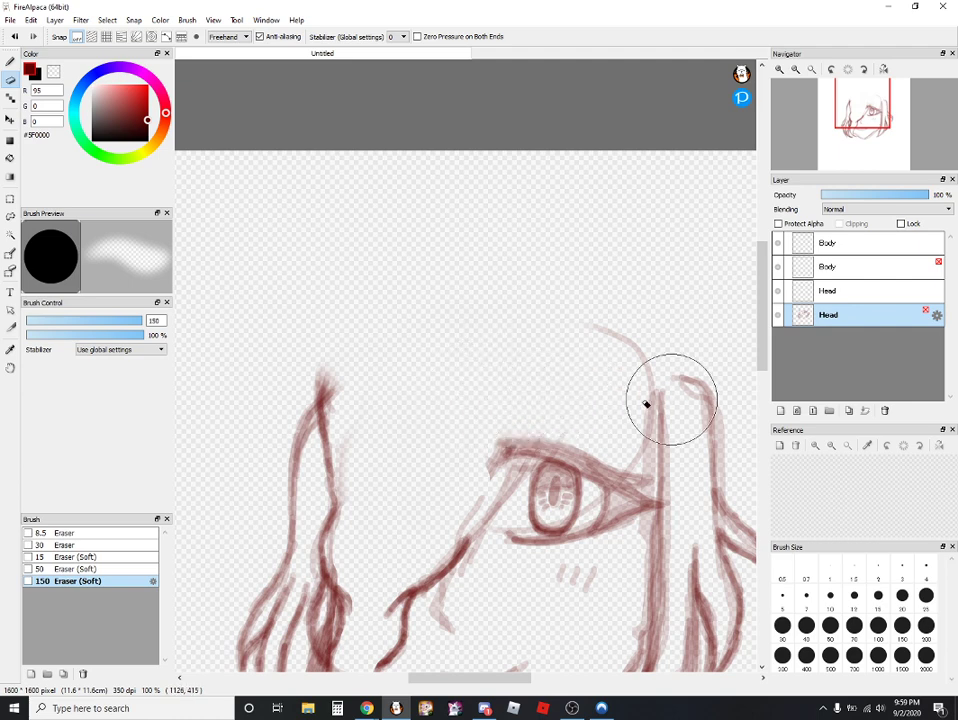
mouse_move(584, 416)
mouse_down()
mouse_move(571, 385)
mouse_move(633, 306)
mouse_move(635, 357)
mouse_move(655, 338)
mouse_up()
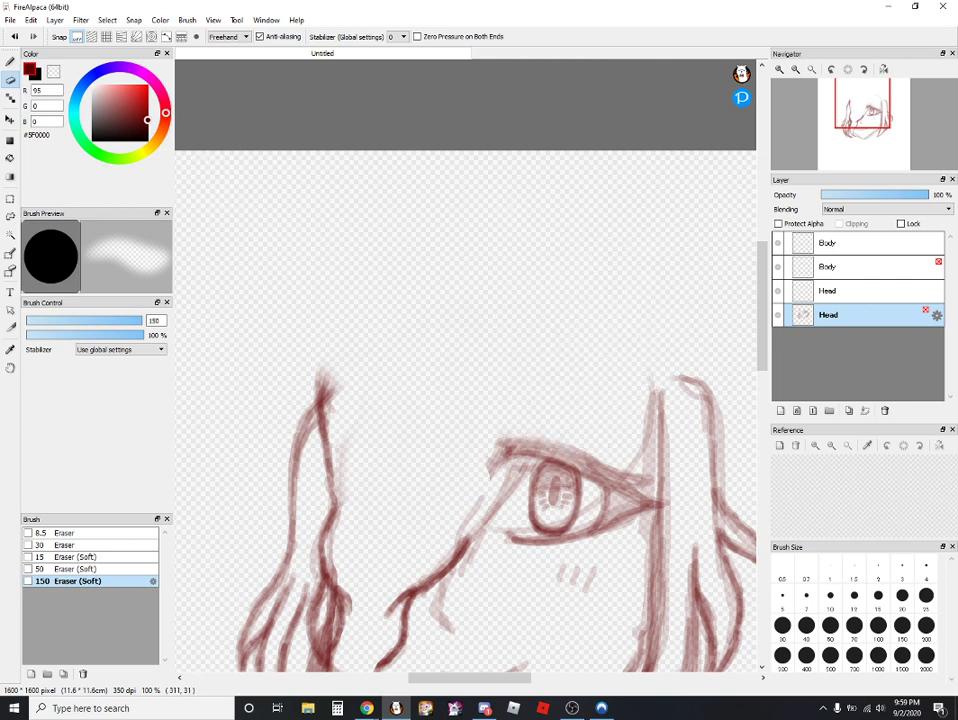
- Redraw the fringe edge with the size 10 Pencil from above the eye, past its inner corner and down toward the nose
key(b)
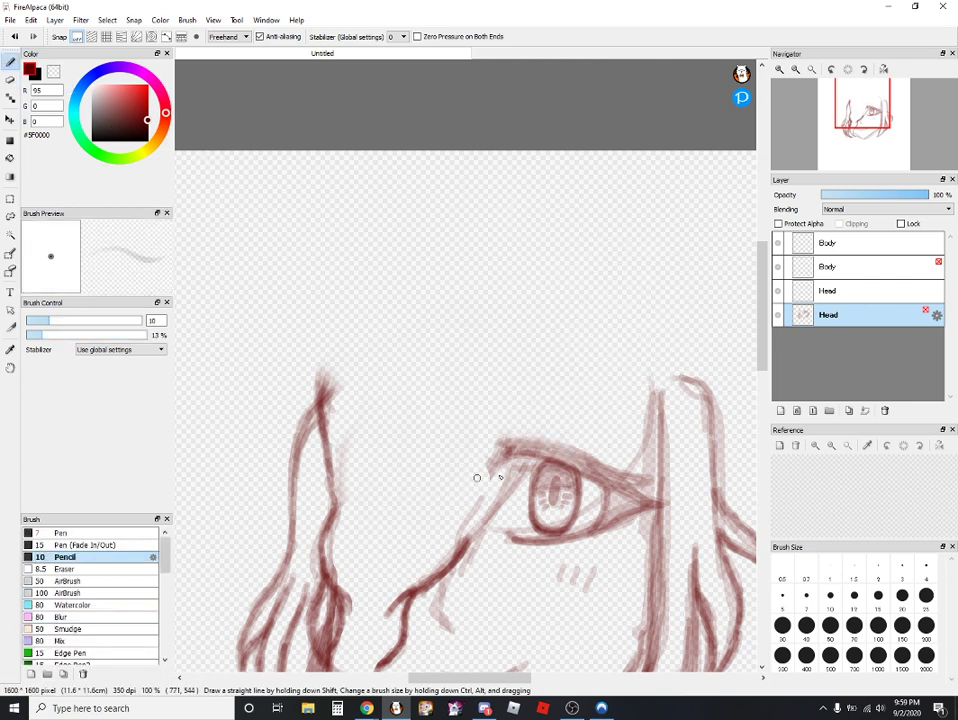
scroll(540, 464, up, 3)
scroll(540, 464, down, 2)
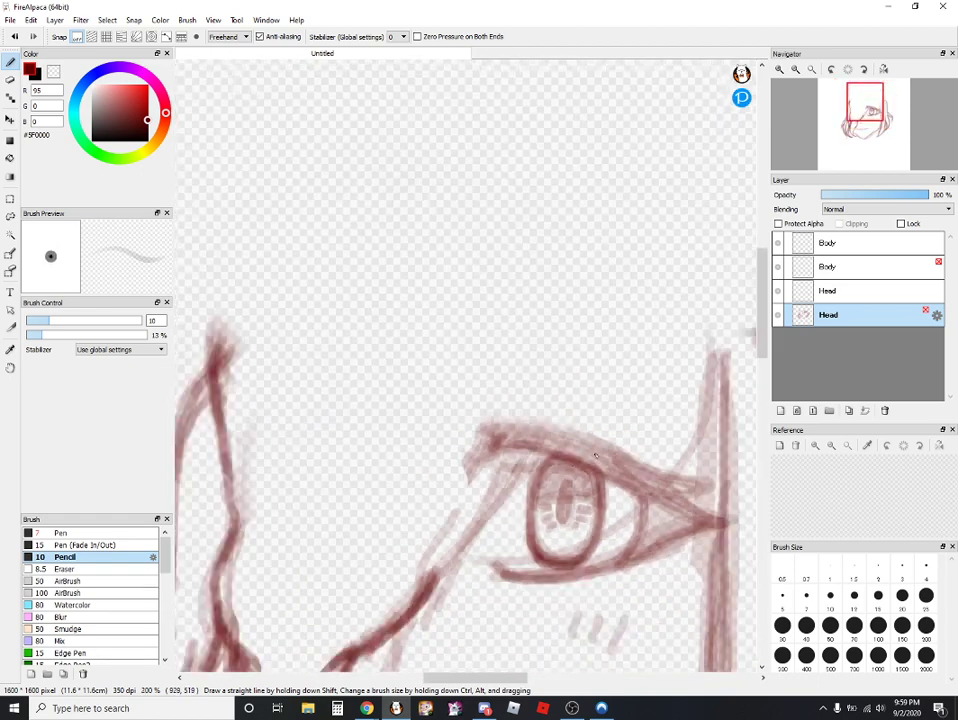
drag(765, 348, 765, 375)
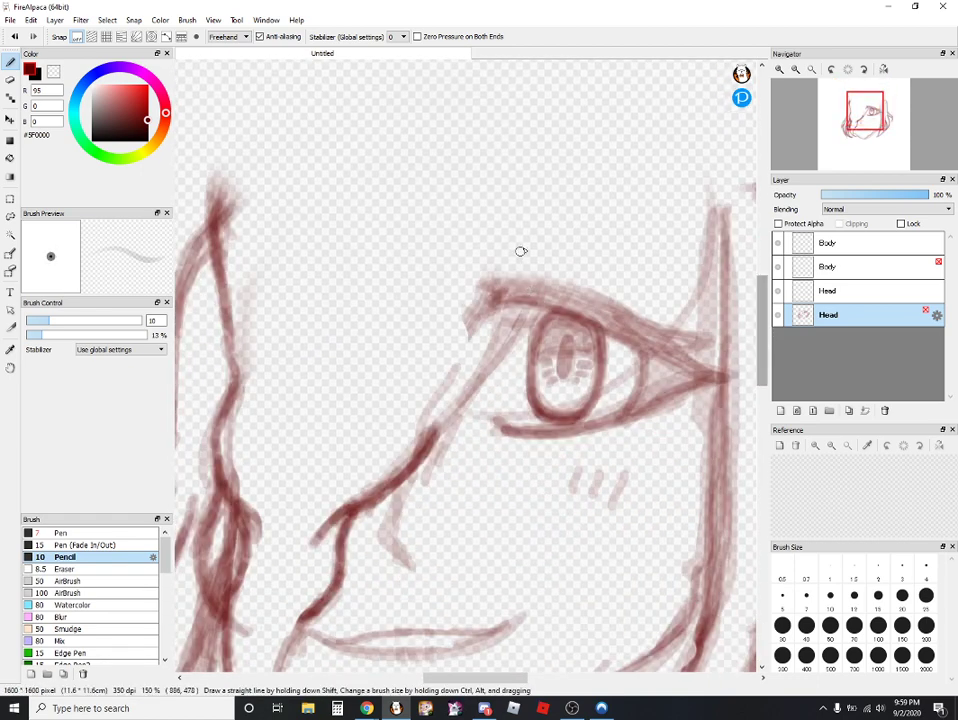
mouse_move(531, 243)
mouse_down()
mouse_move(530, 293)
mouse_move(530, 221)
mouse_move(520, 315)
mouse_move(460, 403)
mouse_up()
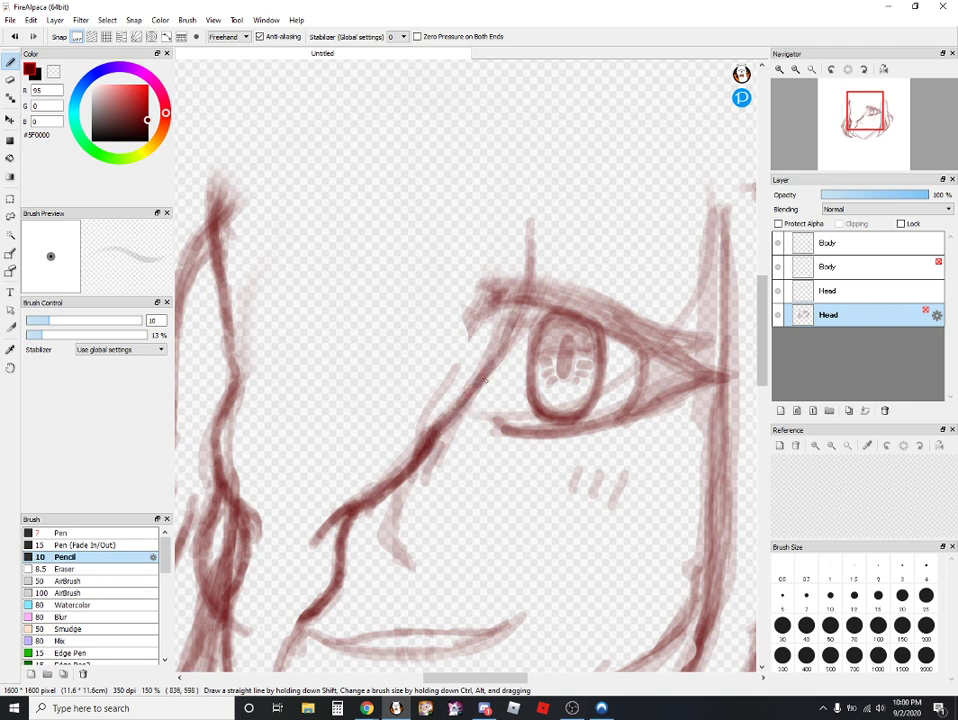
mouse_move(538, 188)
mouse_down()
mouse_move(539, 254)
mouse_move(535, 180)
mouse_move(536, 257)
mouse_move(536, 209)
mouse_move(531, 290)
mouse_up()
drag(540, 235, 517, 337)
mouse_move(529, 265)
mouse_down()
mouse_move(521, 313)
mouse_move(484, 383)
mouse_up()
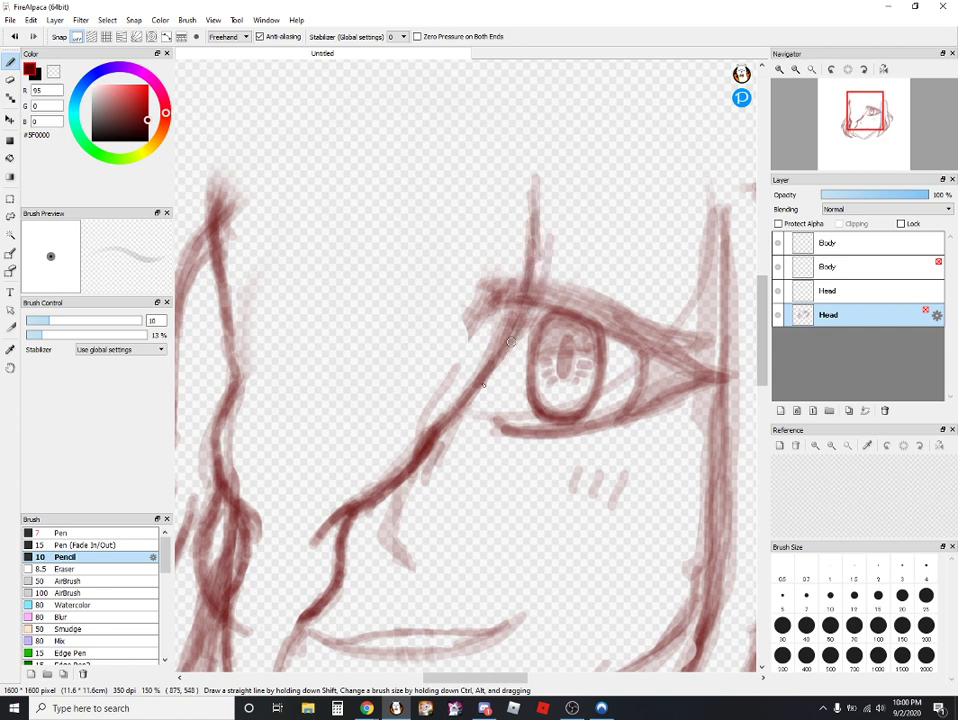
mouse_move(454, 420)
mouse_down()
mouse_move(504, 372)
mouse_move(535, 323)
mouse_move(538, 165)
mouse_move(540, 258)
mouse_up()
mouse_move(548, 175)
mouse_down()
mouse_move(545, 265)
mouse_move(524, 309)
mouse_up()
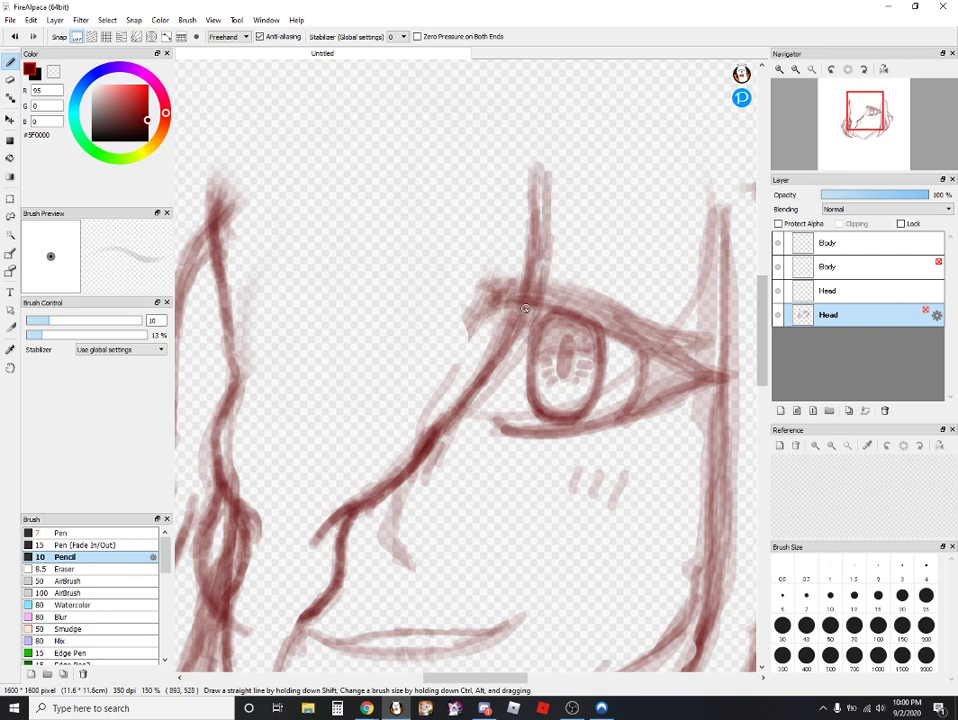
- Sketch a rounded hair outline over the crown, joining the outer side lock to the fringe line above the eye, and darken it
drag(763, 325, 763, 318)
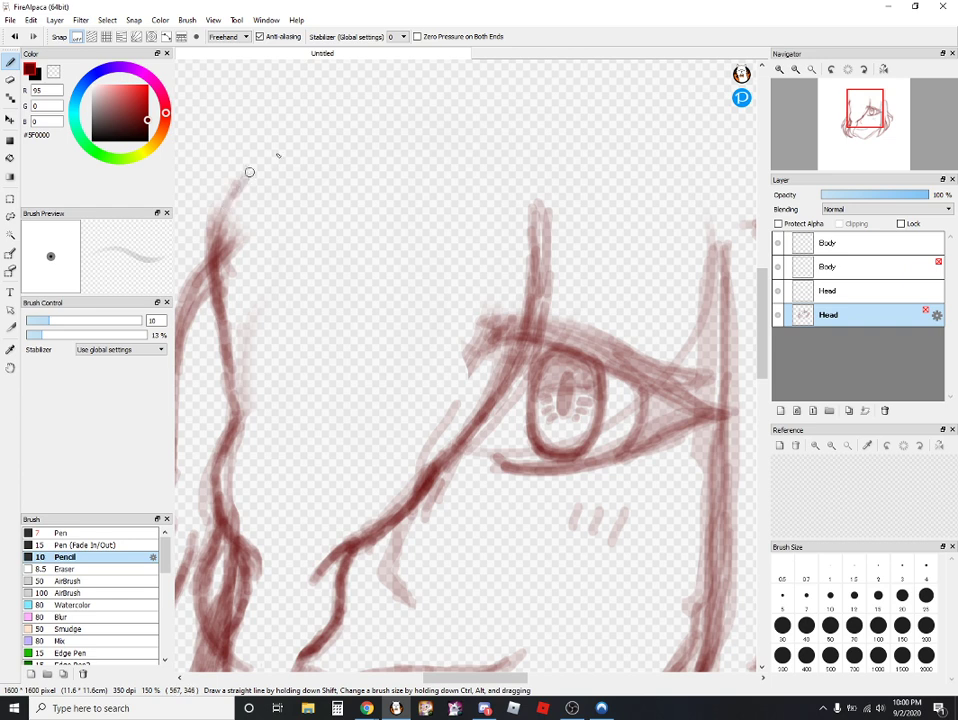
mouse_move(249, 172)
mouse_down()
mouse_move(285, 171)
mouse_move(329, 128)
mouse_move(489, 125)
mouse_move(541, 178)
mouse_move(544, 228)
mouse_move(529, 157)
mouse_move(455, 121)
mouse_move(334, 123)
mouse_move(291, 176)
mouse_move(292, 158)
mouse_move(277, 194)
mouse_move(297, 140)
mouse_move(516, 131)
mouse_up()
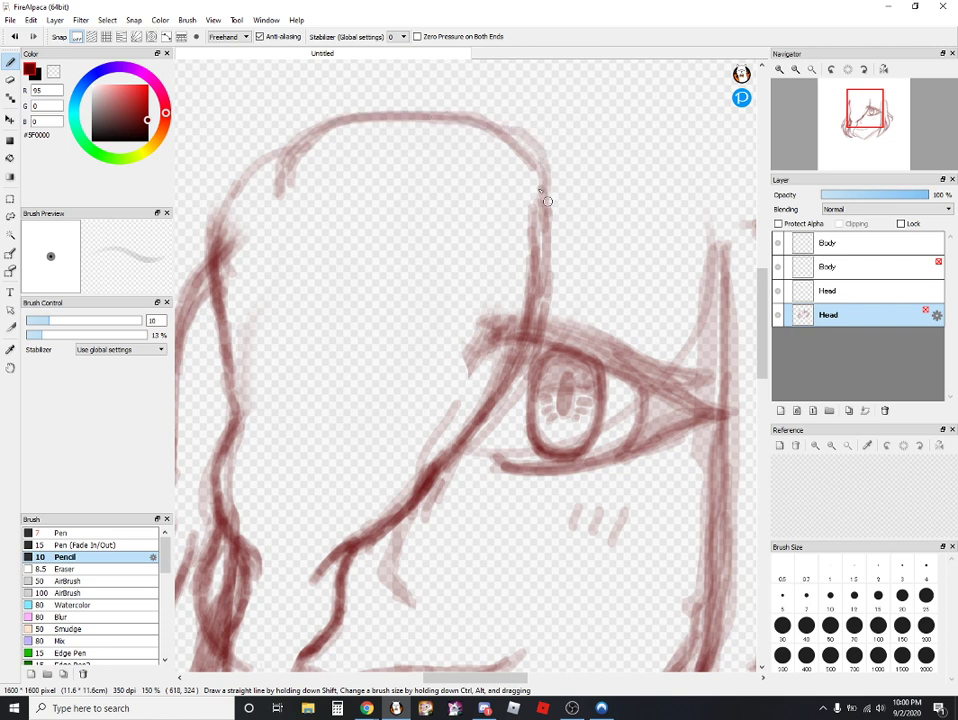
mouse_move(547, 194)
mouse_down()
mouse_move(485, 119)
mouse_move(437, 109)
mouse_move(306, 143)
mouse_up()
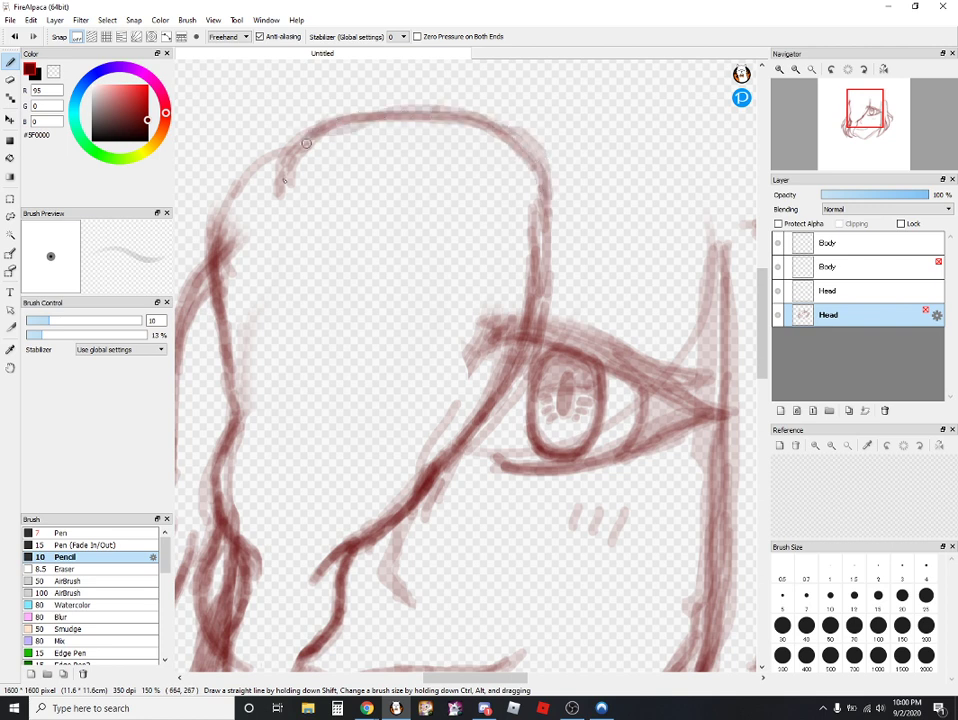
drag(370, 108, 482, 115)
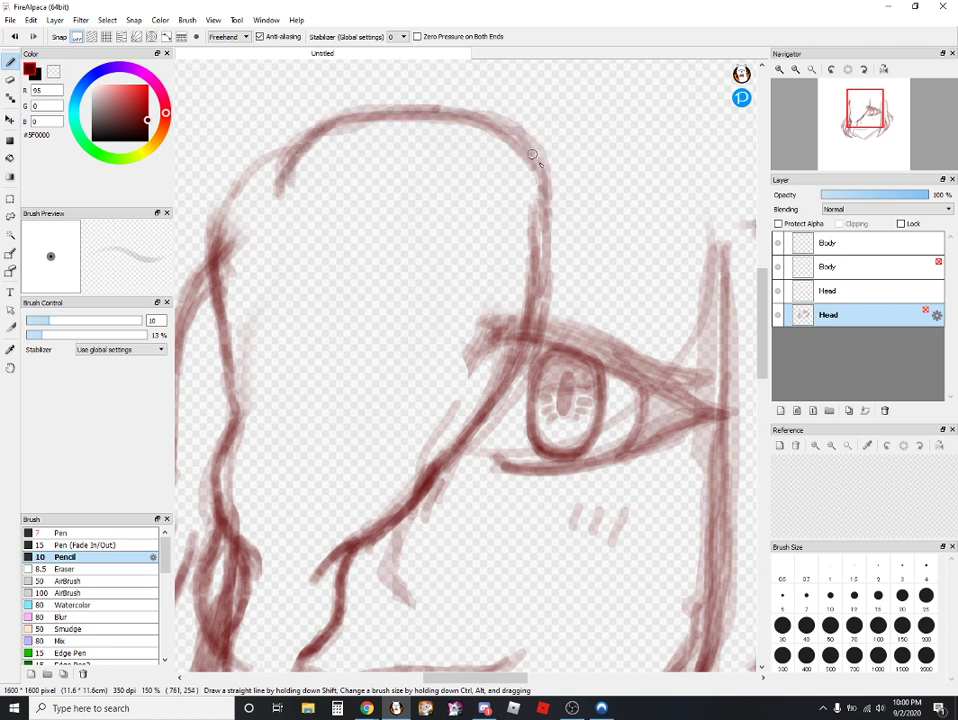
mouse_move(532, 155)
mouse_down()
mouse_move(550, 182)
mouse_move(555, 254)
mouse_up()
drag(550, 160, 548, 287)
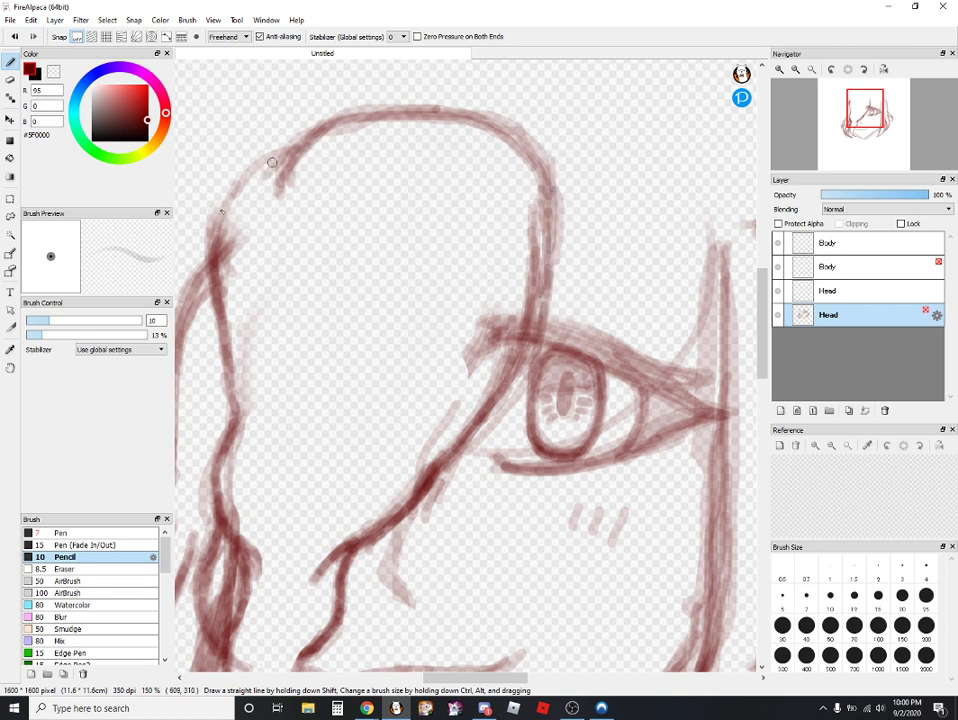
drag(271, 161, 222, 238)
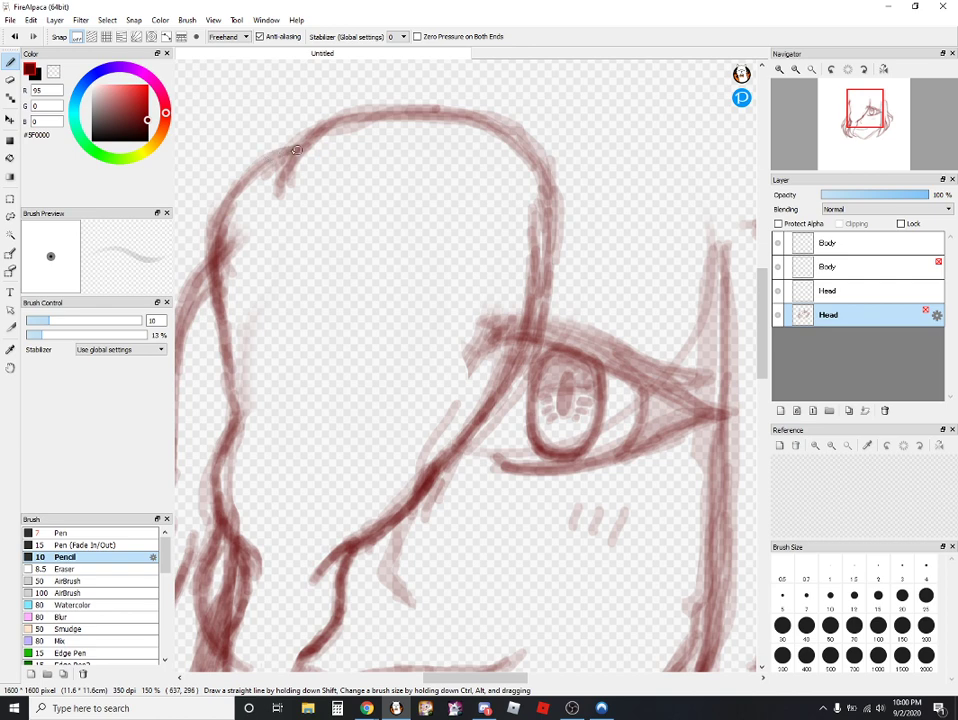
drag(297, 150, 222, 219)
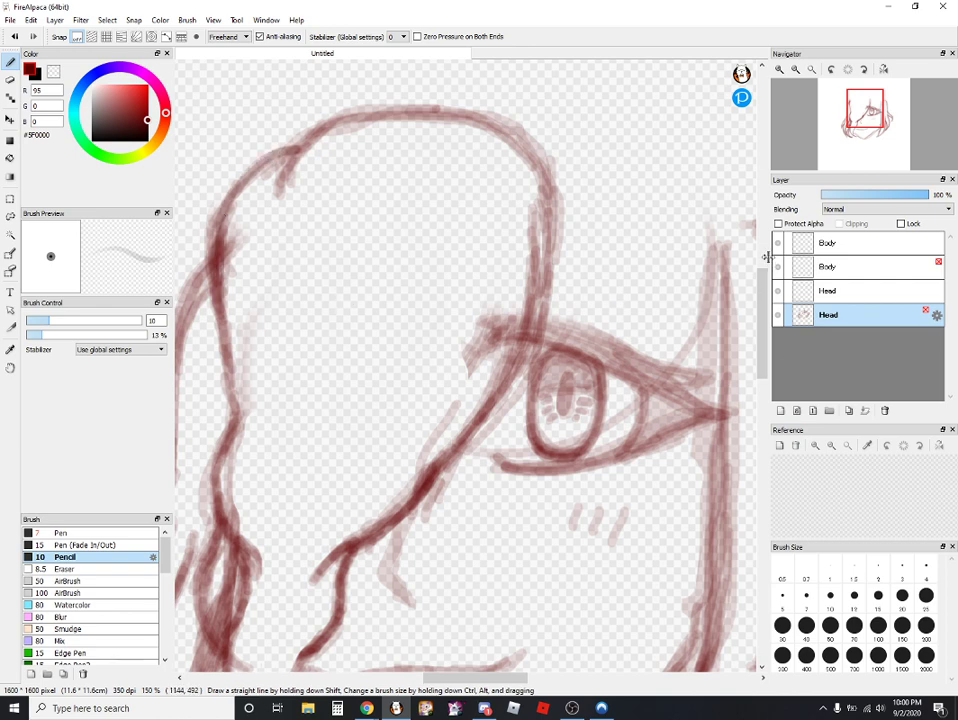
drag(765, 257, 766, 421)
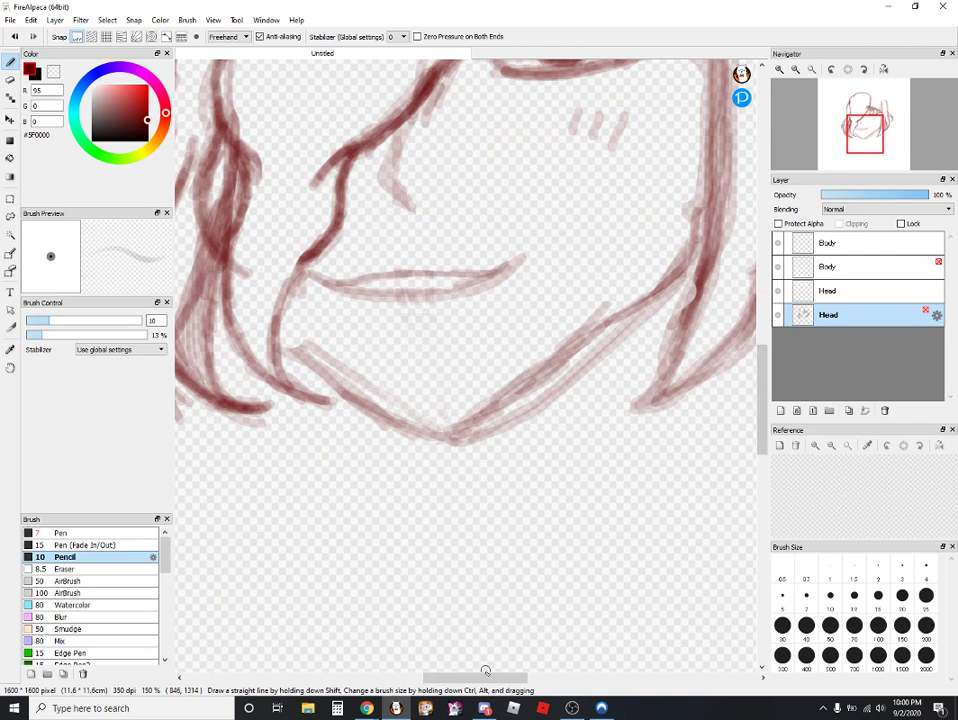
- Erase the fringe's lower end beside the mouth and the stray strands inside the side lock with the size 30 Eraser
drag(485, 671, 453, 673)
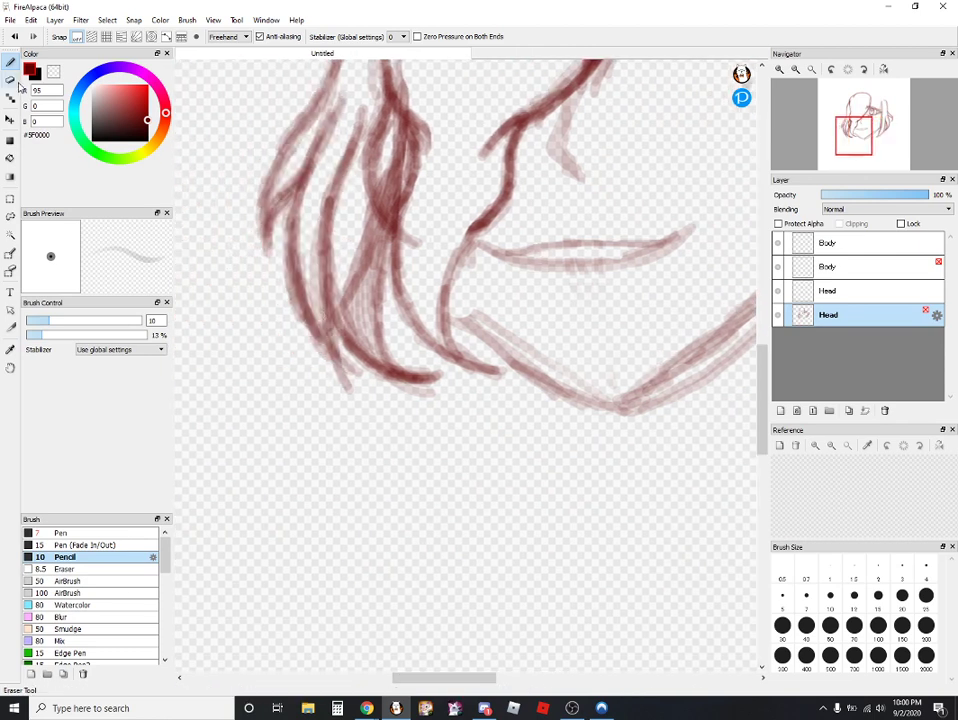
click(11, 80)
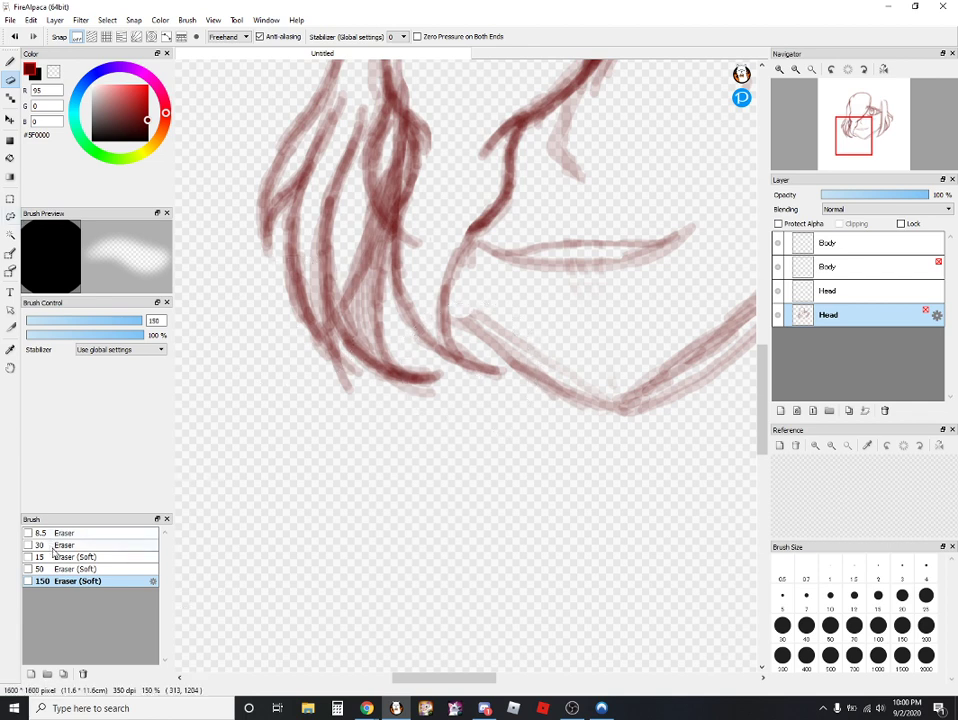
click(60, 545)
mouse_move(462, 248)
mouse_down()
mouse_move(447, 359)
mouse_move(478, 382)
mouse_move(479, 357)
mouse_move(425, 333)
mouse_move(414, 226)
mouse_move(402, 293)
mouse_move(368, 231)
mouse_move(353, 272)
mouse_move(363, 336)
mouse_move(361, 281)
mouse_up()
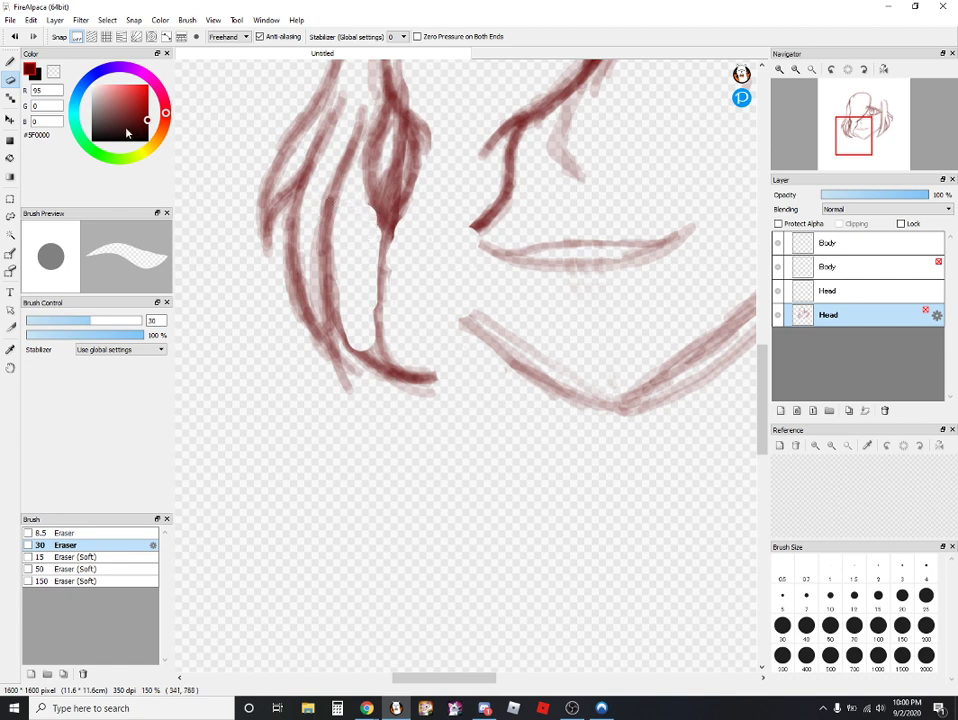
- Redraw the lower side-lock strands with the size 10 Pencil, curving them down to the lock's tip
key(b)
drag(390, 225, 381, 315)
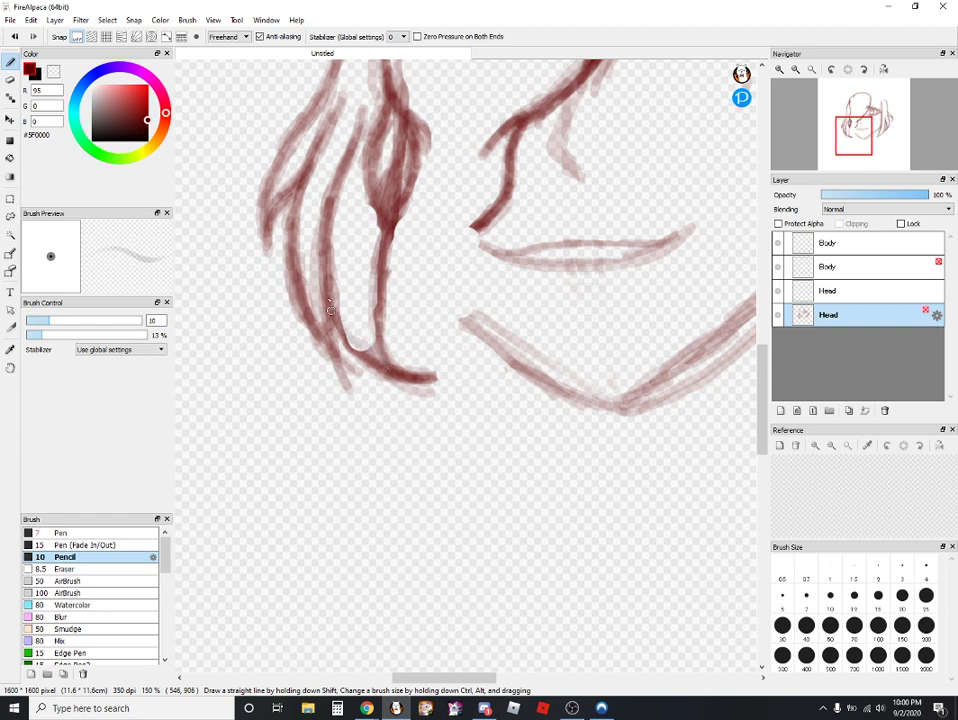
drag(330, 276, 380, 356)
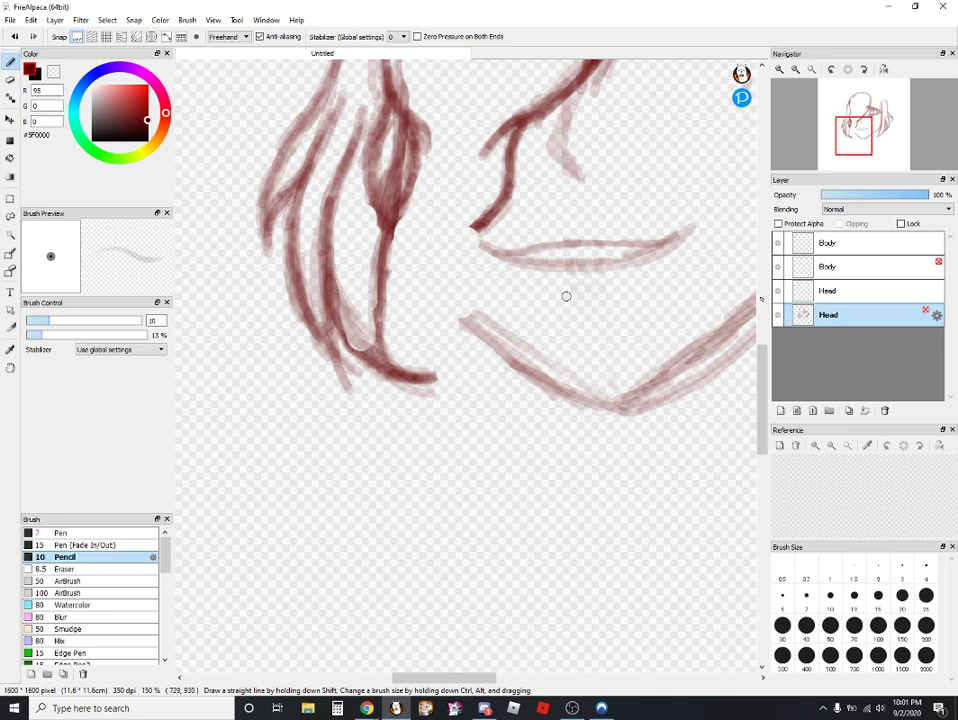
- Darken the rounded hair outline over the crown, down to the eye and along the diagonal fringe edge
mouse_move(762, 390)
mouse_down()
mouse_move(773, 306)
mouse_move(773, 316)
mouse_up()
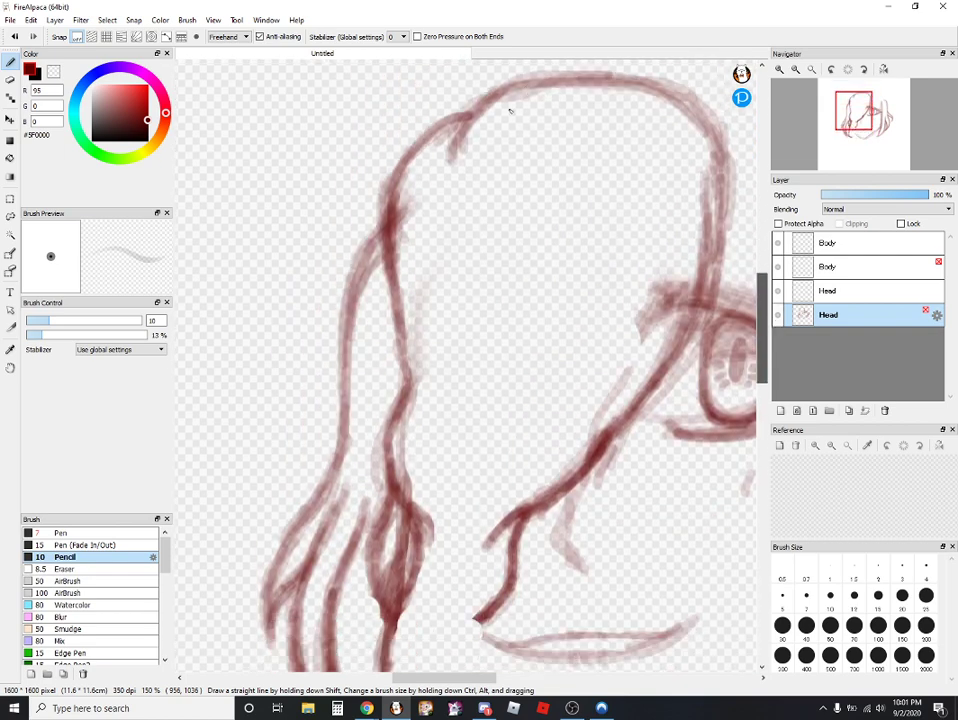
drag(470, 116, 452, 158)
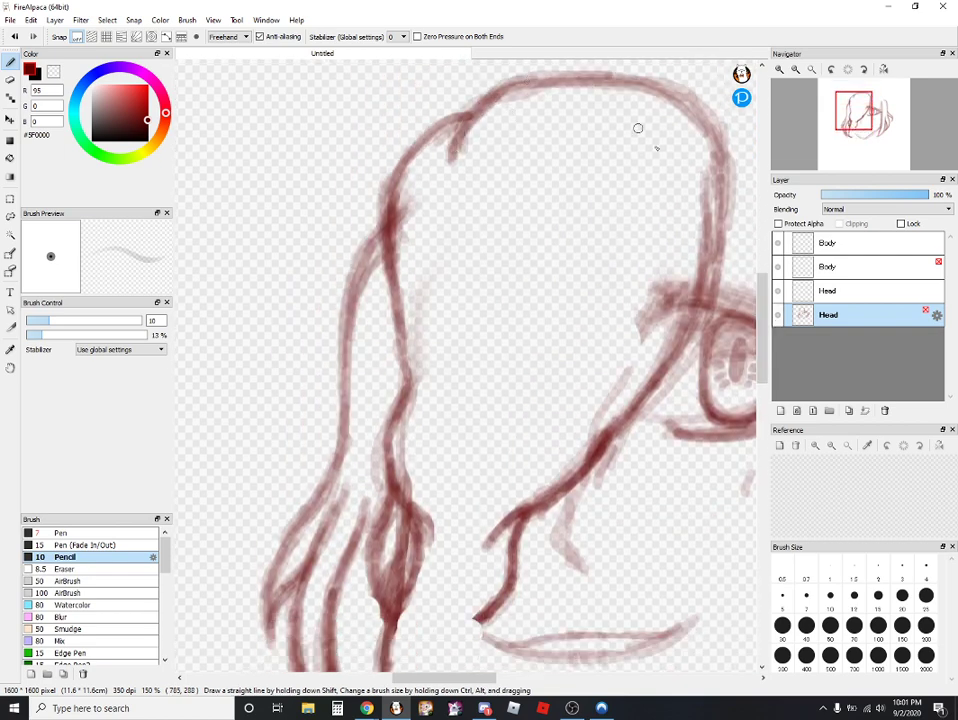
mouse_move(518, 92)
mouse_down()
mouse_move(600, 80)
mouse_move(692, 102)
mouse_up()
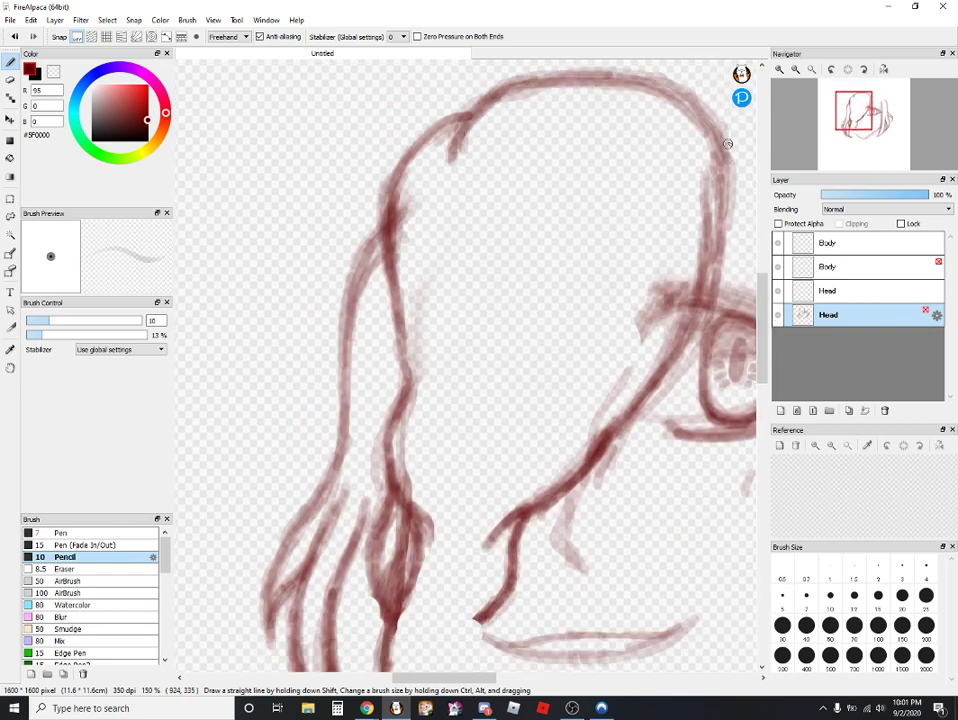
drag(728, 144, 715, 272)
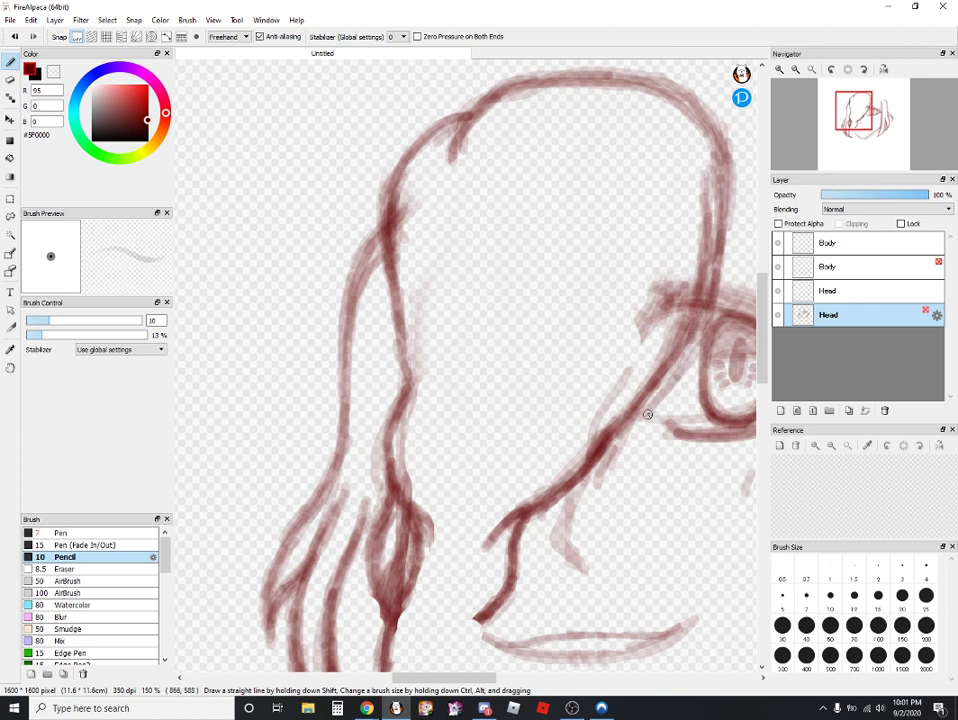
drag(647, 413, 577, 471)
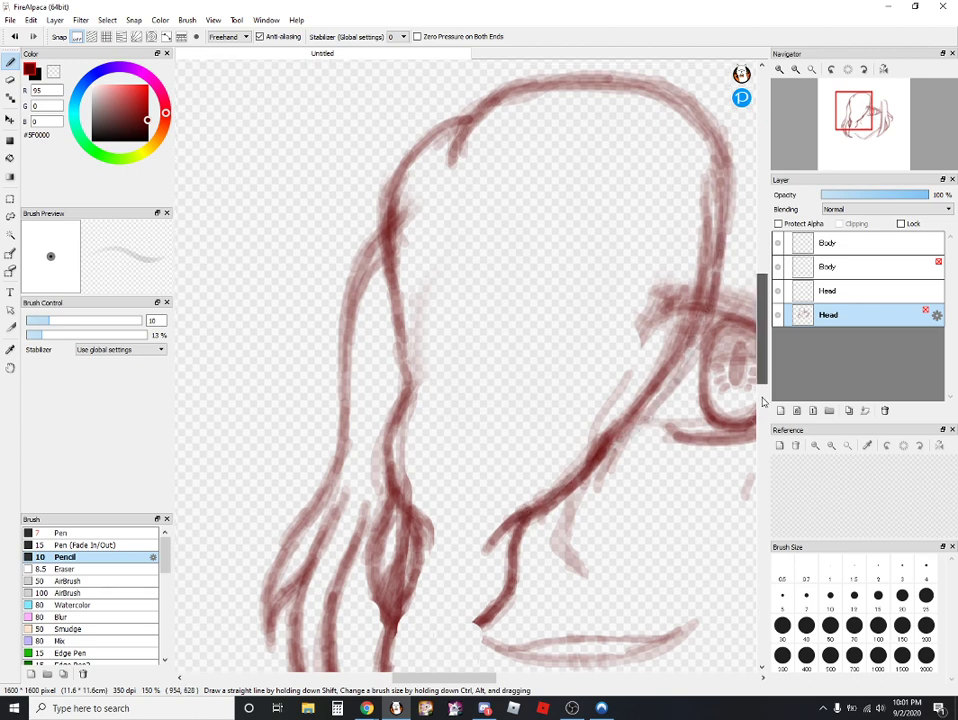
- Redraw the fringe's lower edge from beside the mouth corner, curving down past the jaw toward the chin
scroll(726, 377, down, 5)
scroll(488, 381, up, 2)
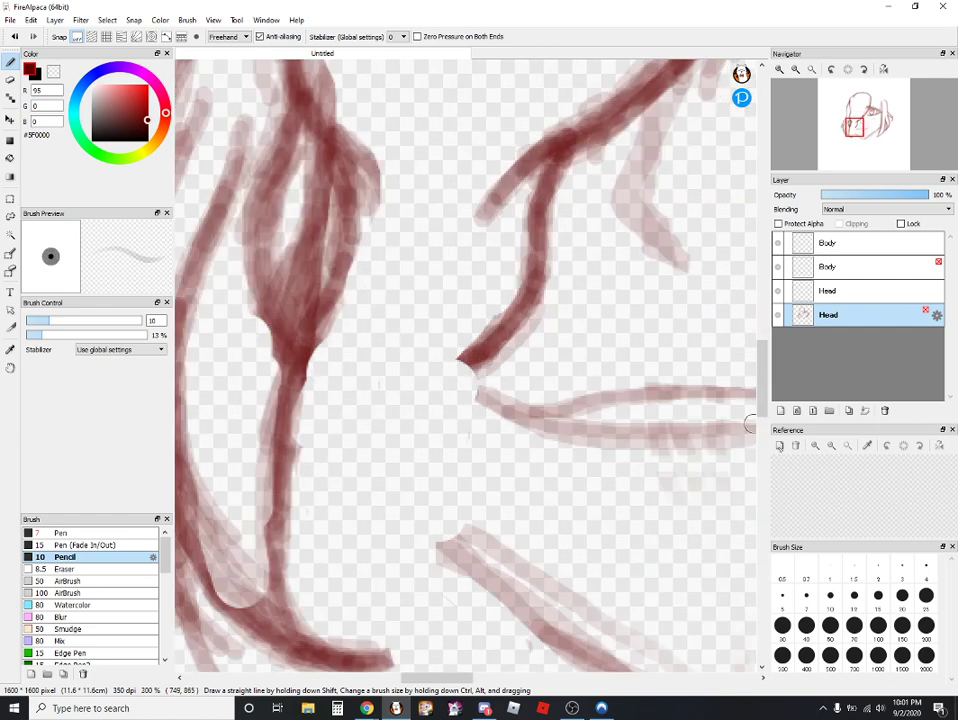
drag(763, 401, 763, 417)
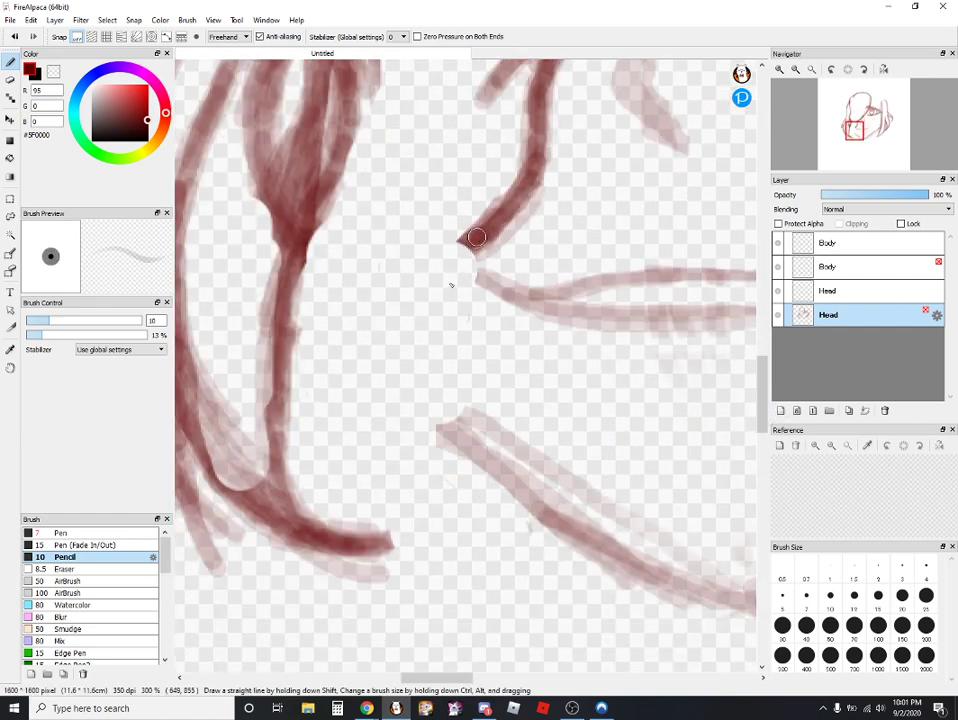
mouse_move(467, 248)
mouse_down()
mouse_move(449, 311)
mouse_move(462, 321)
mouse_move(451, 443)
mouse_move(490, 554)
mouse_move(616, 637)
mouse_move(438, 513)
mouse_move(460, 273)
mouse_up()
mouse_move(437, 281)
mouse_down()
mouse_move(434, 470)
mouse_move(535, 607)
mouse_move(620, 635)
mouse_move(530, 570)
mouse_move(443, 466)
mouse_move(450, 322)
mouse_move(468, 244)
mouse_move(447, 258)
mouse_move(423, 396)
mouse_move(440, 460)
mouse_up()
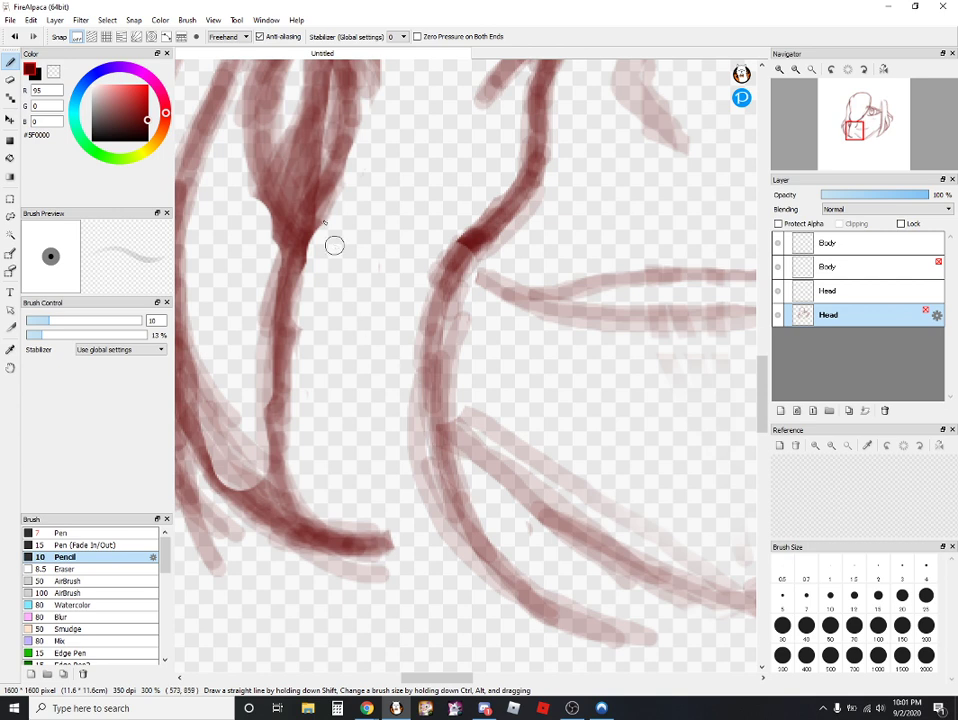
- Draw the fringe's opposite edge from the side lock's crossing point down to a shared tip below the chin
mouse_move(341, 176)
mouse_down()
mouse_move(312, 265)
mouse_move(319, 375)
mouse_move(406, 498)
mouse_move(547, 626)
mouse_move(550, 617)
mouse_move(688, 658)
mouse_move(633, 644)
mouse_up()
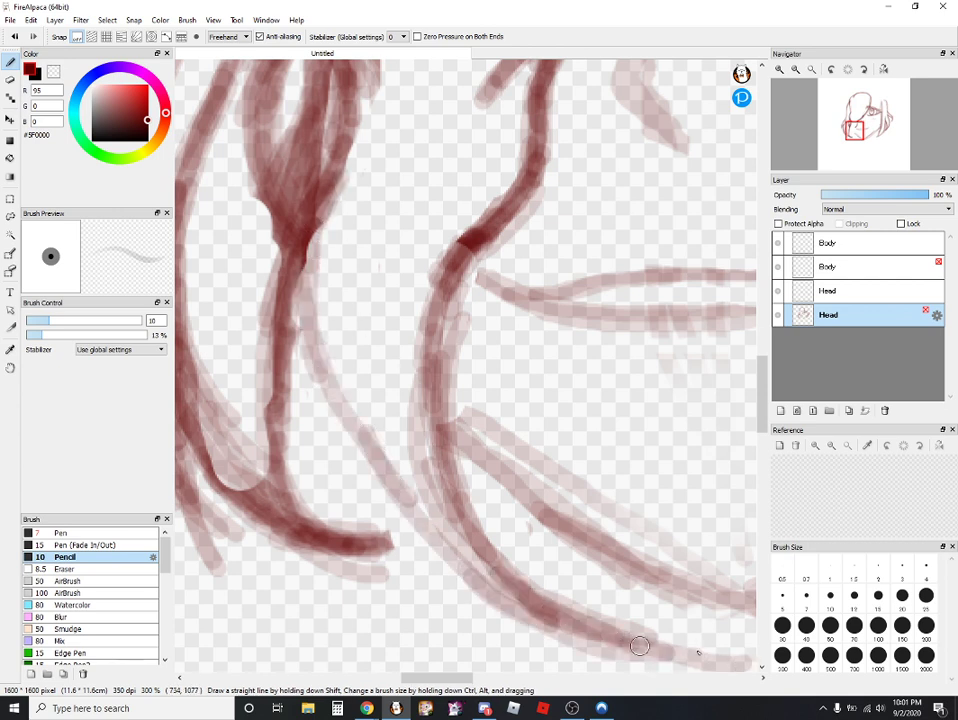
mouse_move(725, 652)
mouse_down()
mouse_move(600, 635)
mouse_move(534, 612)
mouse_move(443, 537)
mouse_up()
drag(327, 186, 311, 284)
mouse_move(320, 235)
mouse_down()
mouse_move(307, 352)
mouse_move(304, 285)
mouse_move(346, 426)
mouse_move(309, 375)
mouse_move(374, 458)
mouse_move(388, 464)
mouse_move(356, 418)
mouse_move(515, 584)
mouse_move(431, 530)
mouse_move(542, 612)
mouse_move(390, 496)
mouse_move(321, 402)
mouse_up()
mouse_move(296, 270)
mouse_down()
mouse_move(305, 356)
mouse_move(338, 427)
mouse_move(310, 361)
mouse_move(340, 423)
mouse_move(456, 555)
mouse_move(581, 634)
mouse_move(710, 652)
mouse_move(625, 633)
mouse_move(548, 599)
mouse_move(474, 493)
mouse_up()
- Darken both edges of the lower fringe strand from the mouth corner and the side lock
mouse_move(488, 247)
mouse_down()
mouse_move(451, 289)
mouse_move(464, 252)
mouse_move(455, 469)
mouse_move(455, 388)
mouse_move(465, 534)
mouse_move(465, 476)
mouse_move(481, 592)
mouse_move(480, 538)
mouse_move(520, 605)
mouse_up()
mouse_move(478, 255)
mouse_down()
mouse_move(446, 305)
mouse_move(457, 313)
mouse_move(457, 295)
mouse_move(435, 382)
mouse_move(443, 352)
mouse_up()
drag(330, 210, 285, 324)
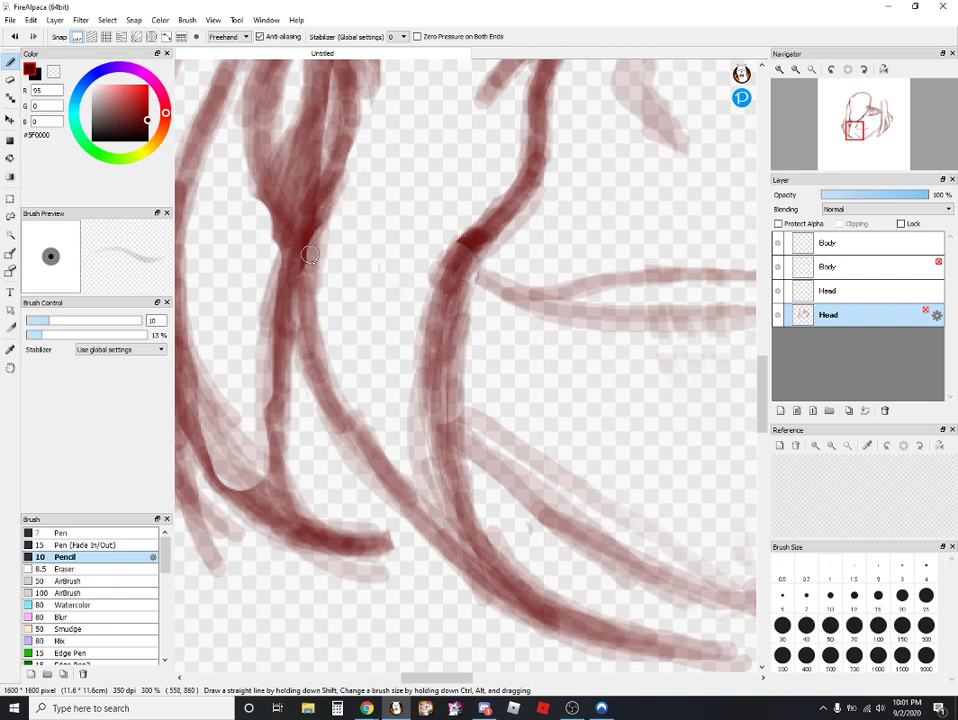
mouse_move(310, 256)
mouse_down()
mouse_move(336, 391)
mouse_move(460, 515)
mouse_move(649, 654)
mouse_move(520, 364)
mouse_up()
mouse_move(453, 253)
mouse_down()
mouse_move(451, 483)
mouse_move(458, 570)
mouse_move(457, 516)
mouse_move(502, 561)
mouse_up()
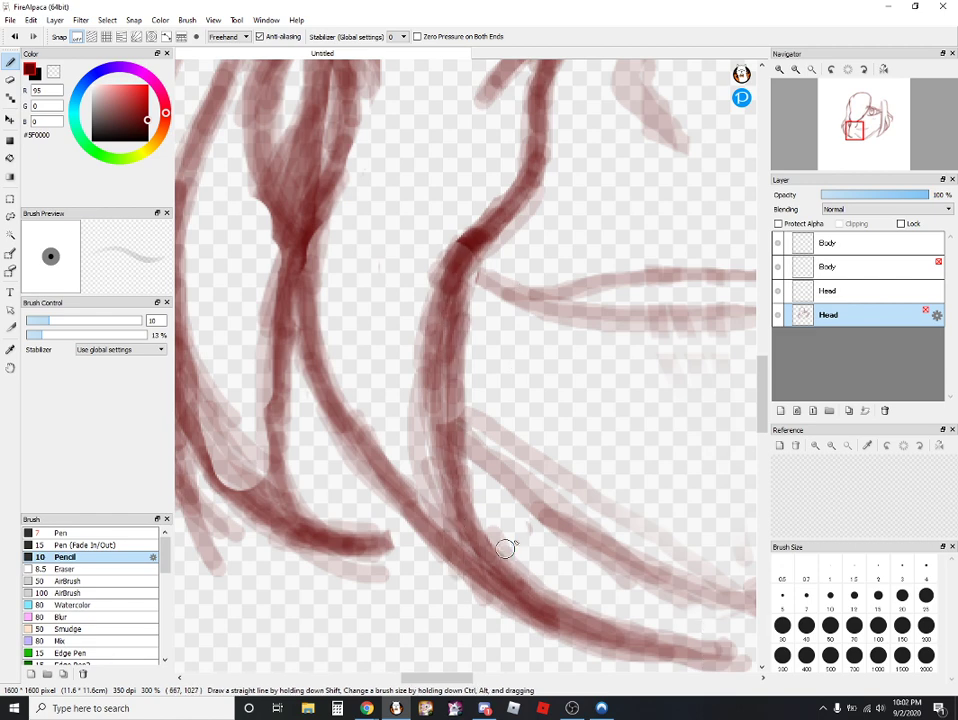
- Go over the inner side-lock line with the Pencil, from its upper bend down toward the crossing point
scroll(505, 548, down, 4)
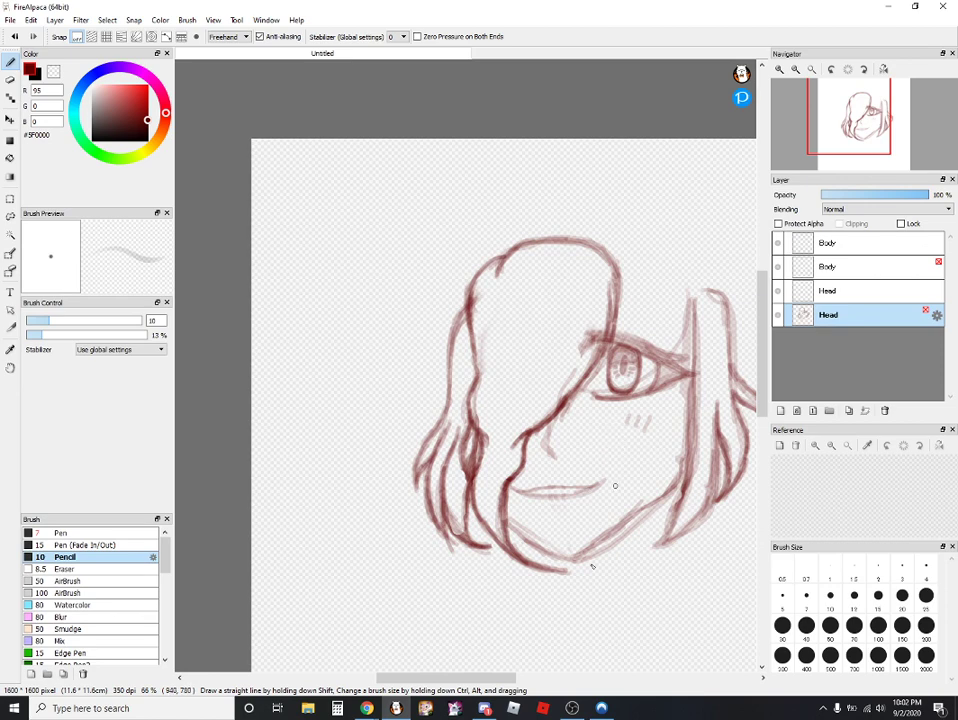
scroll(352, 440, up, 1)
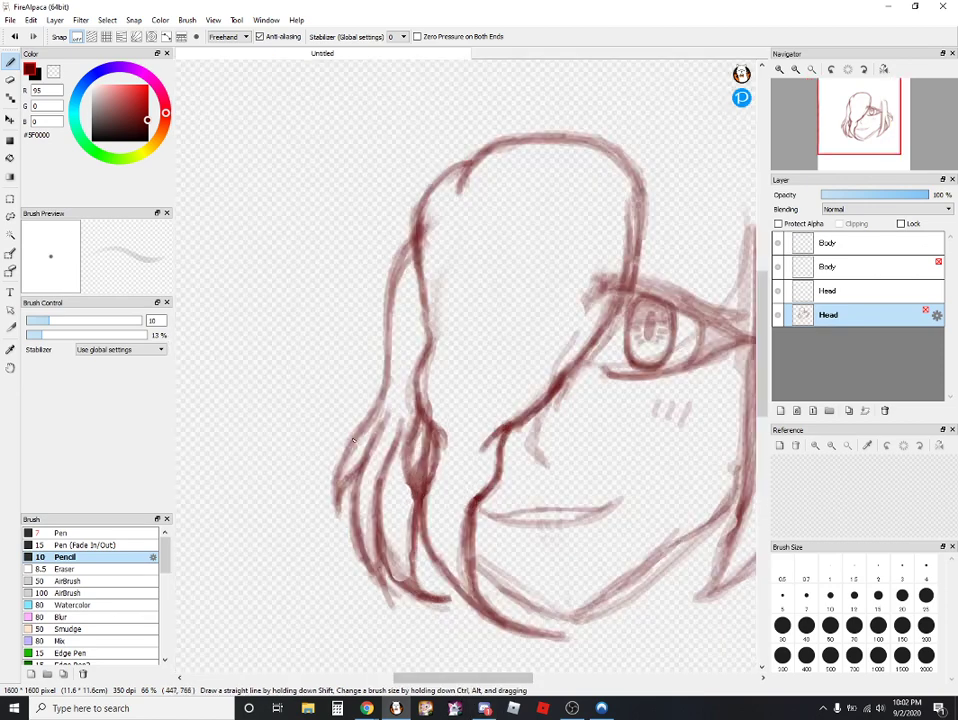
scroll(352, 440, up, 3)
mouse_move(502, 246)
mouse_down()
mouse_move(502, 215)
mouse_move(522, 323)
mouse_move(511, 245)
mouse_move(484, 320)
mouse_move(487, 275)
mouse_move(485, 378)
mouse_move(483, 318)
mouse_move(450, 438)
mouse_move(464, 391)
mouse_move(457, 520)
mouse_move(458, 504)
mouse_move(494, 562)
mouse_move(455, 506)
mouse_move(448, 456)
mouse_move(489, 230)
mouse_move(487, 164)
mouse_move(504, 232)
mouse_move(490, 206)
mouse_move(454, 379)
mouse_move(478, 551)
mouse_up()
- Clear the overlapping strokes inside the side lock's narrow loop with the size 8.5 Eraser
click(10, 80)
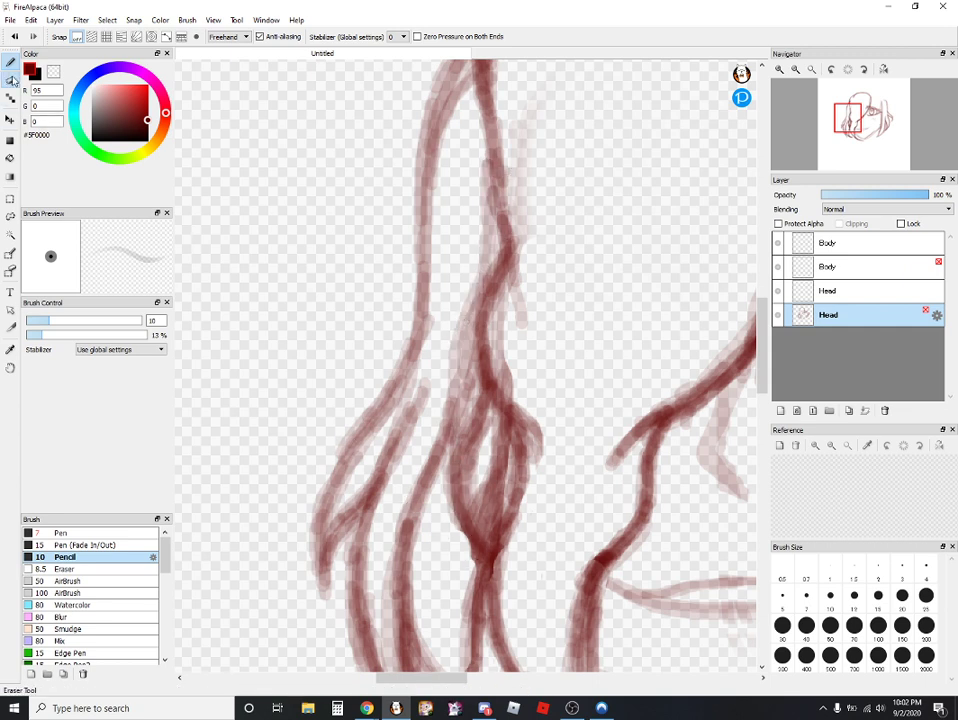
drag(483, 438, 479, 428)
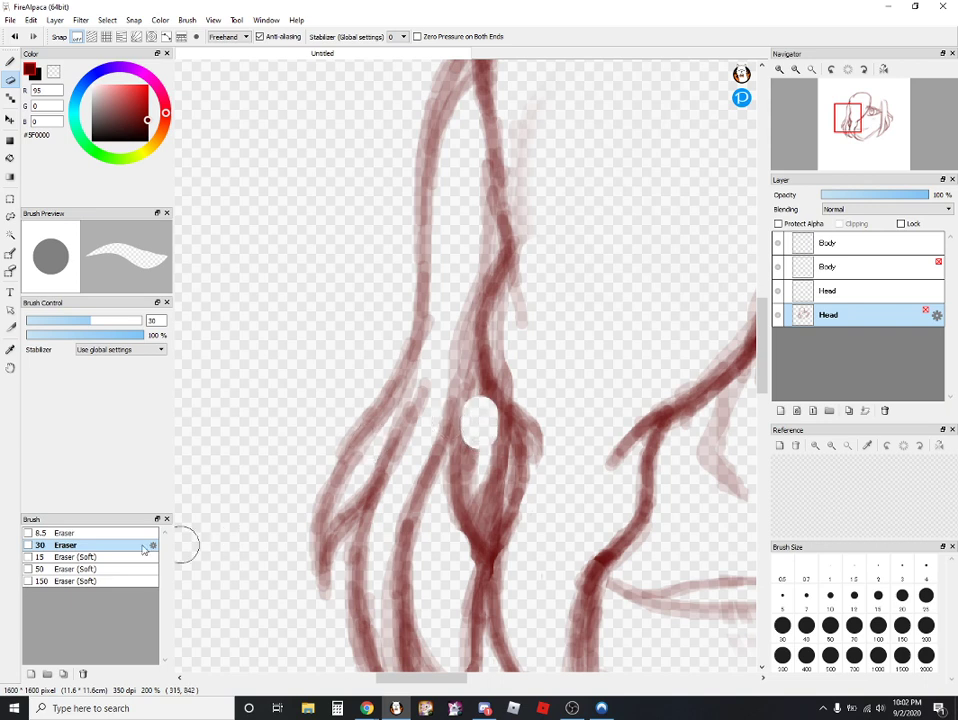
click(14, 36)
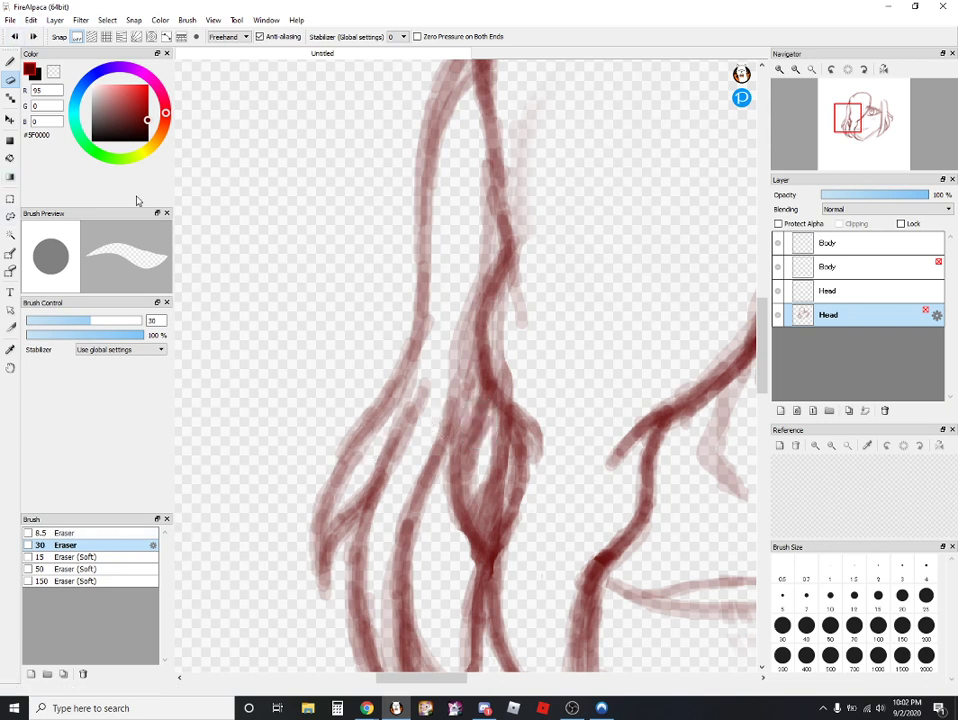
click(81, 533)
drag(473, 411, 477, 482)
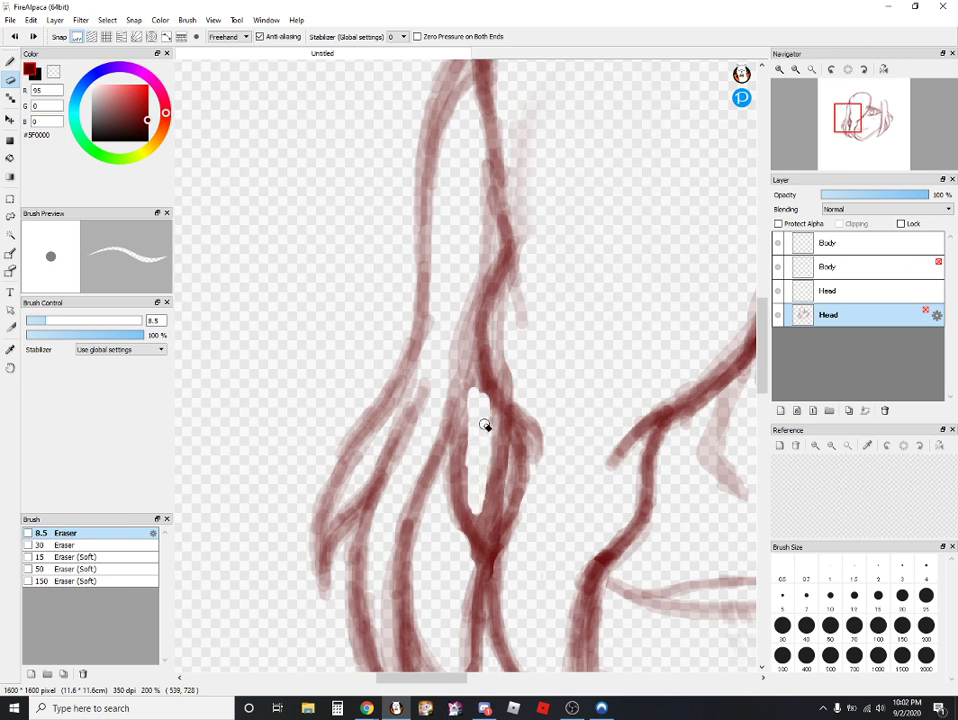
- Pencil a dark strand down the outer side of the side lock's loop, ending in a short flick past the crossing point
key(b)
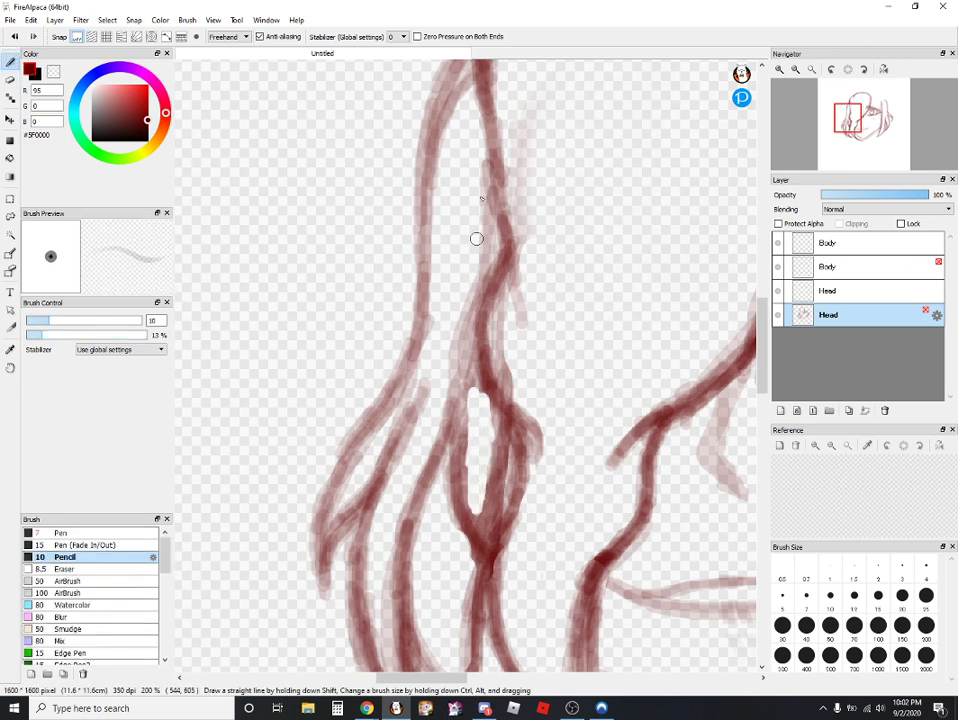
mouse_move(491, 148)
mouse_down()
mouse_move(499, 190)
mouse_move(490, 150)
mouse_move(487, 272)
mouse_move(460, 346)
mouse_move(468, 308)
mouse_move(453, 423)
mouse_move(461, 381)
mouse_move(465, 501)
mouse_move(492, 560)
mouse_move(484, 535)
mouse_move(532, 587)
mouse_up()
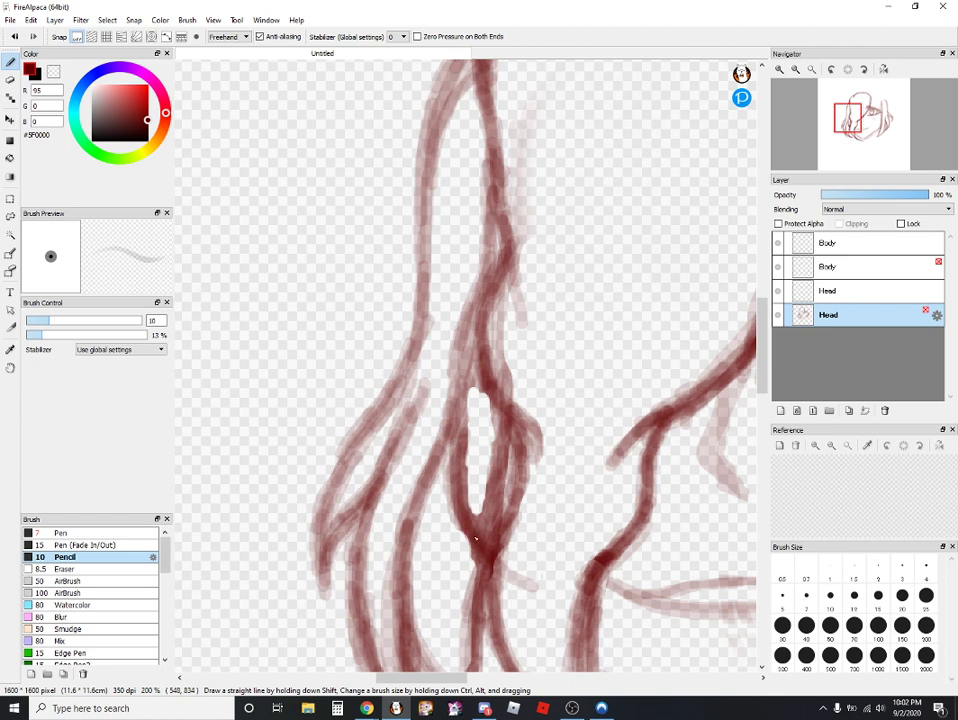
drag(476, 540, 541, 589)
mouse_move(480, 306)
mouse_down()
mouse_move(470, 420)
mouse_move(478, 370)
mouse_move(457, 457)
mouse_move(464, 437)
mouse_move(466, 505)
mouse_move(450, 456)
mouse_move(450, 492)
mouse_move(451, 424)
mouse_move(500, 245)
mouse_move(502, 216)
mouse_move(489, 255)
mouse_move(487, 186)
mouse_move(493, 224)
mouse_up()
mouse_move(480, 143)
mouse_down()
mouse_move(491, 171)
mouse_move(490, 130)
mouse_move(490, 257)
mouse_move(489, 183)
mouse_move(487, 255)
mouse_move(487, 220)
mouse_move(454, 348)
mouse_move(456, 314)
mouse_move(427, 485)
mouse_up()
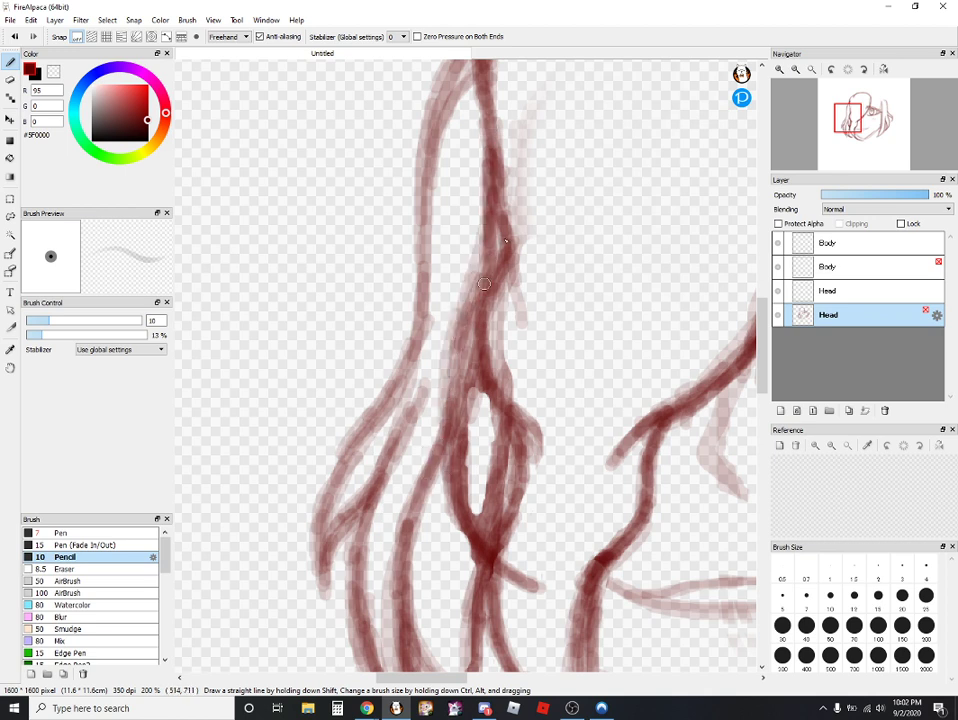
mouse_move(488, 155)
mouse_down()
mouse_move(490, 241)
mouse_move(497, 222)
mouse_move(497, 253)
mouse_move(500, 245)
mouse_move(494, 256)
mouse_move(489, 234)
mouse_move(468, 277)
mouse_move(475, 265)
mouse_move(448, 384)
mouse_up()
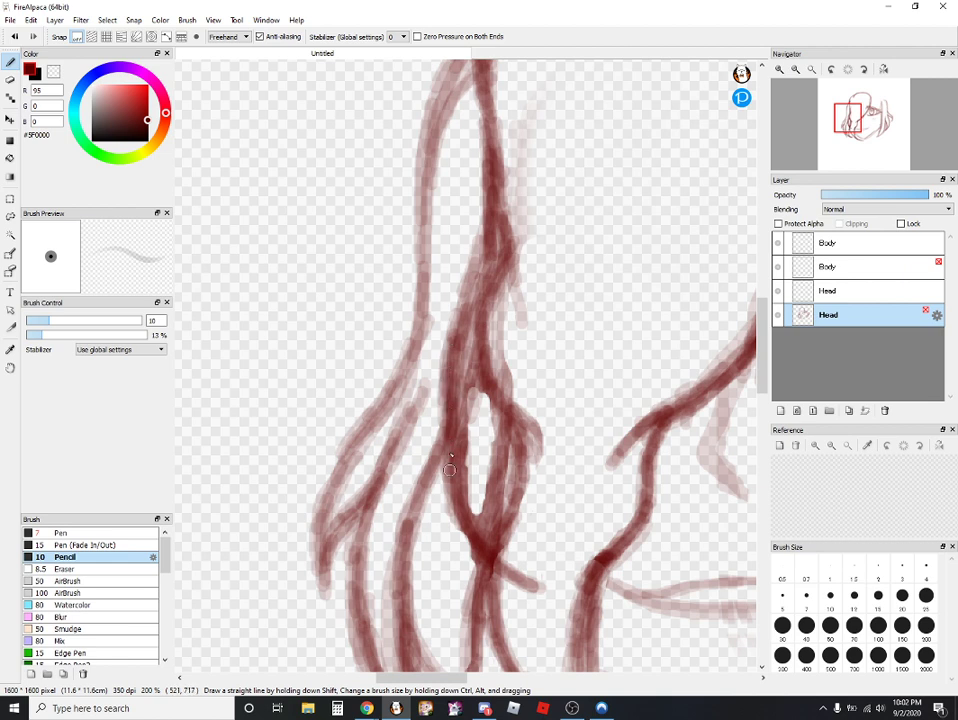
drag(449, 469, 455, 507)
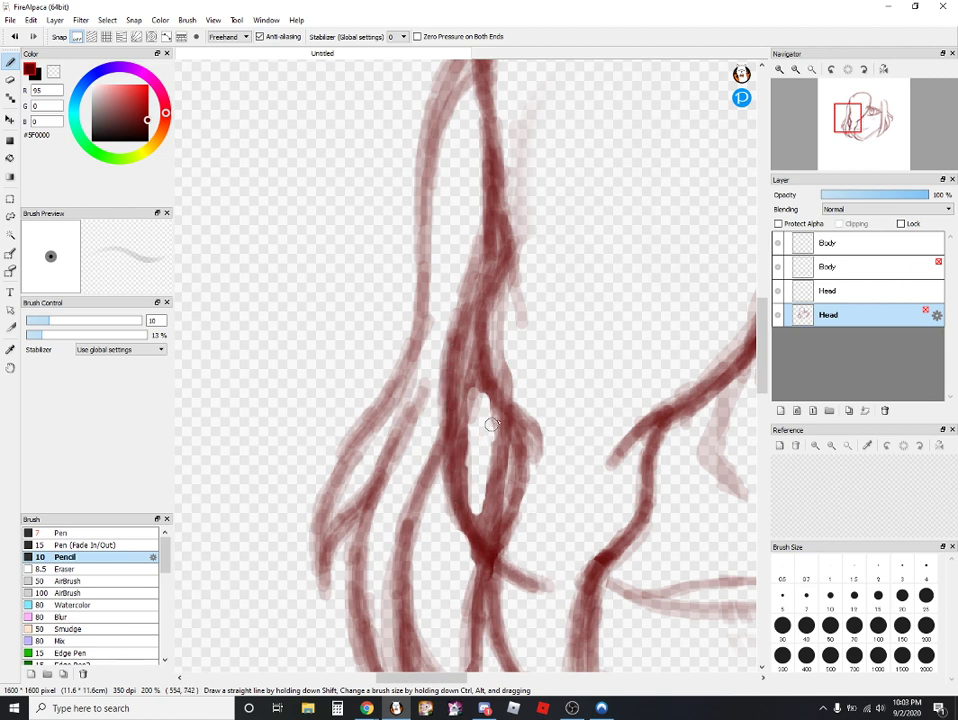
- Darken the inner side and top of the side lock's loop and the line leading down into it
drag(491, 424, 499, 498)
mouse_move(474, 357)
mouse_down()
mouse_move(514, 427)
mouse_move(485, 387)
mouse_move(531, 434)
mouse_move(524, 417)
mouse_move(547, 478)
mouse_up()
mouse_move(495, 396)
mouse_down()
mouse_move(495, 442)
mouse_move(483, 379)
mouse_move(467, 420)
mouse_up()
drag(478, 377, 458, 429)
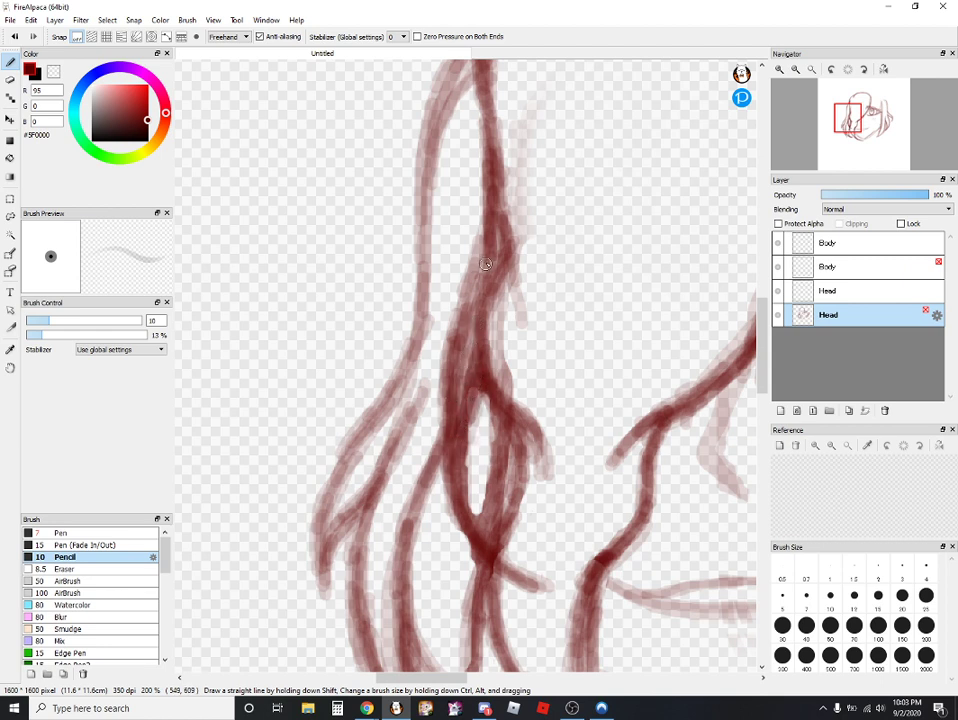
mouse_move(502, 198)
mouse_down()
mouse_move(494, 259)
mouse_move(494, 198)
mouse_move(464, 332)
mouse_move(477, 258)
mouse_up()
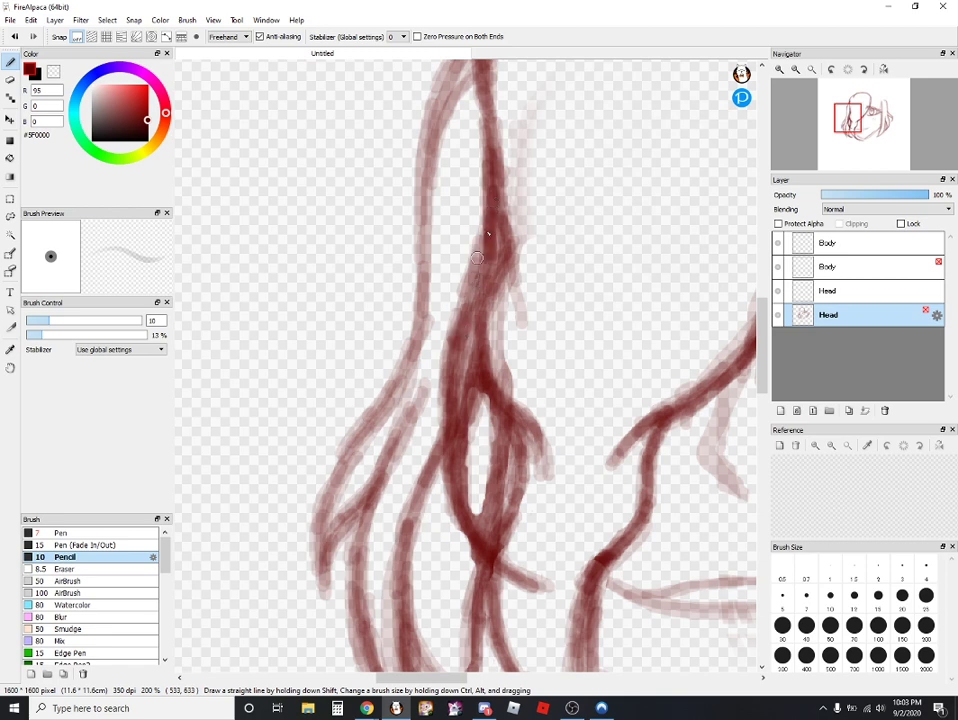
drag(489, 120, 490, 168)
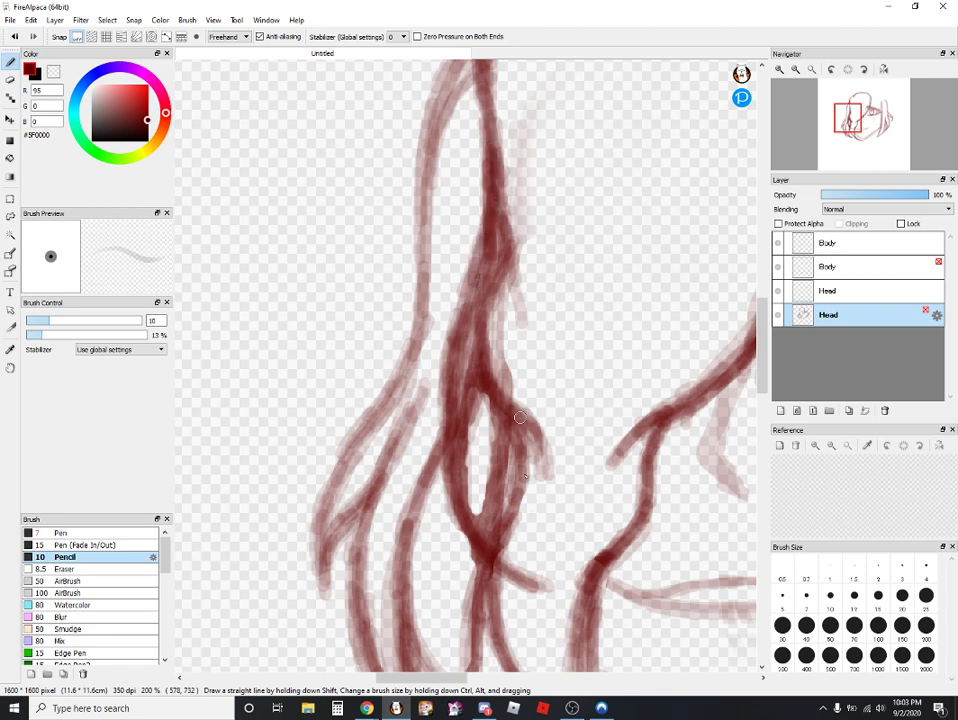
- Darken the nose line and trace over the upper and lower lines of the mouth with the Pencil
scroll(487, 208, down, 3)
scroll(481, 668, right, 3)
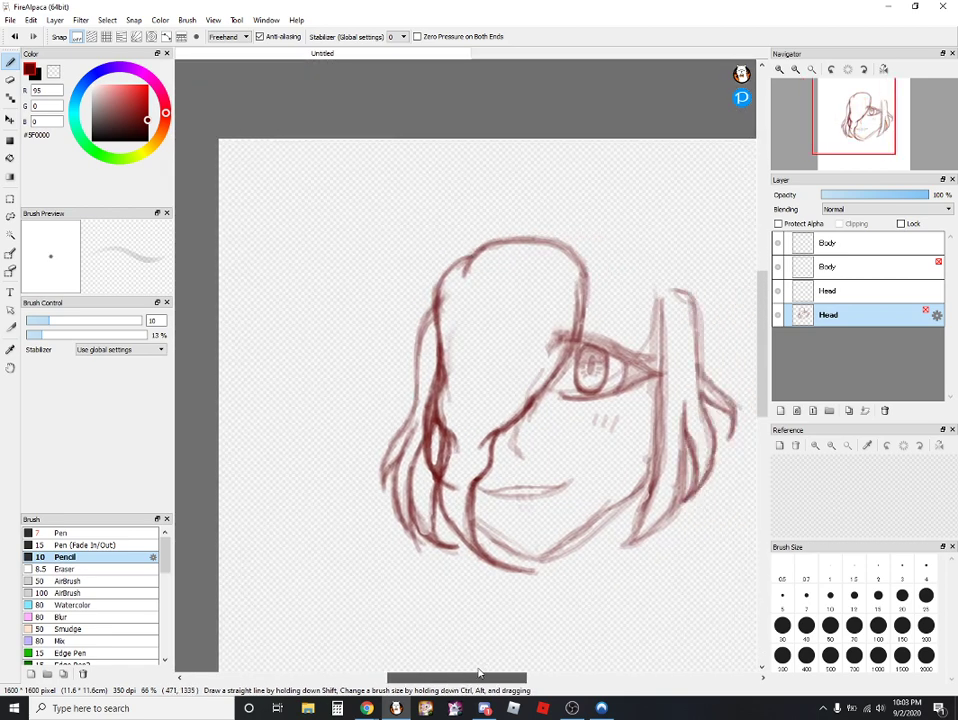
scroll(440, 579, up, 3)
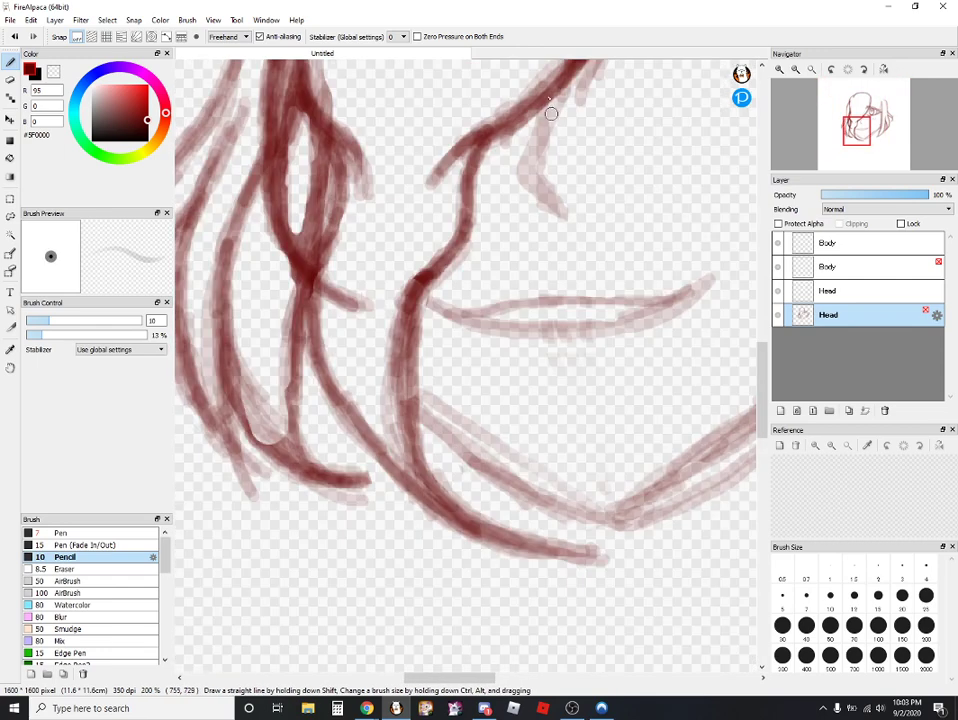
mouse_move(544, 110)
mouse_down()
mouse_move(525, 167)
mouse_move(568, 218)
mouse_move(537, 185)
mouse_move(555, 102)
mouse_move(518, 173)
mouse_up()
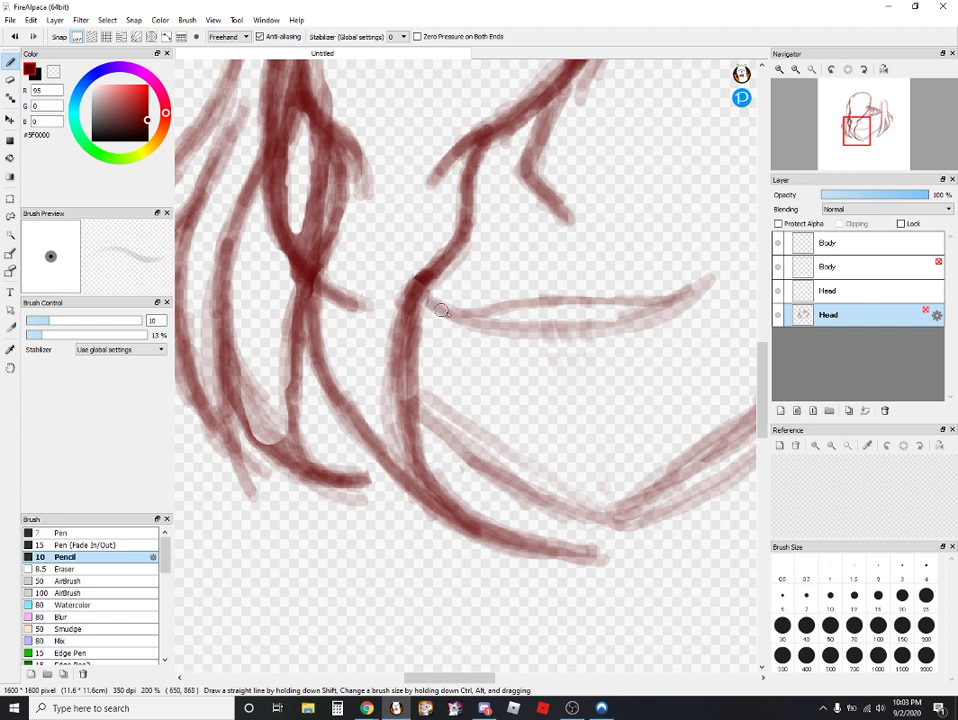
drag(479, 313, 710, 282)
drag(663, 312, 471, 320)
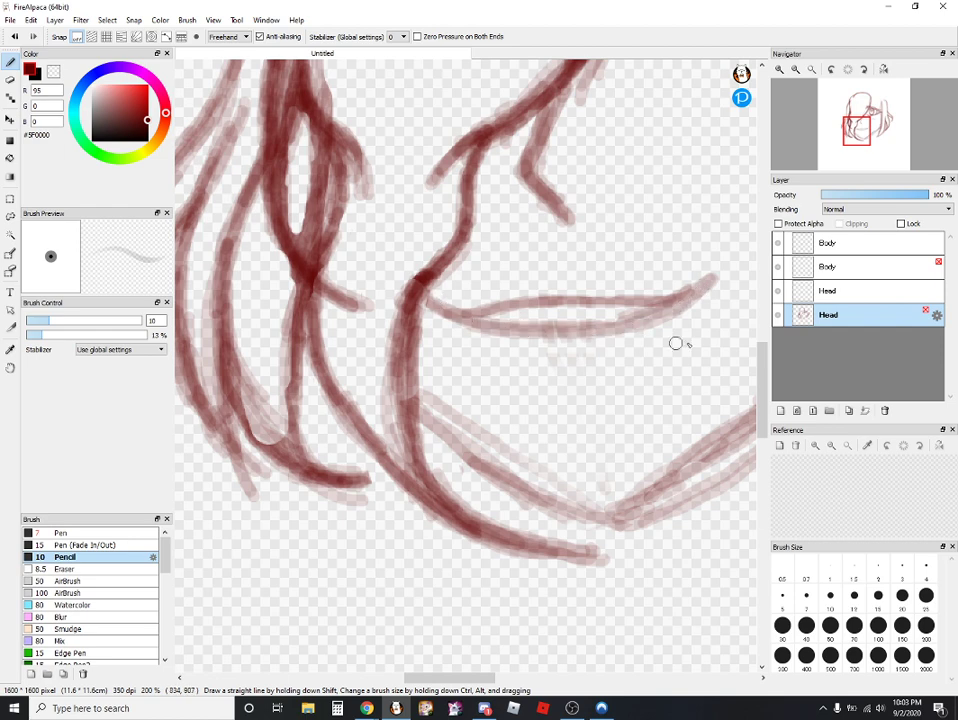
drag(759, 368, 765, 287)
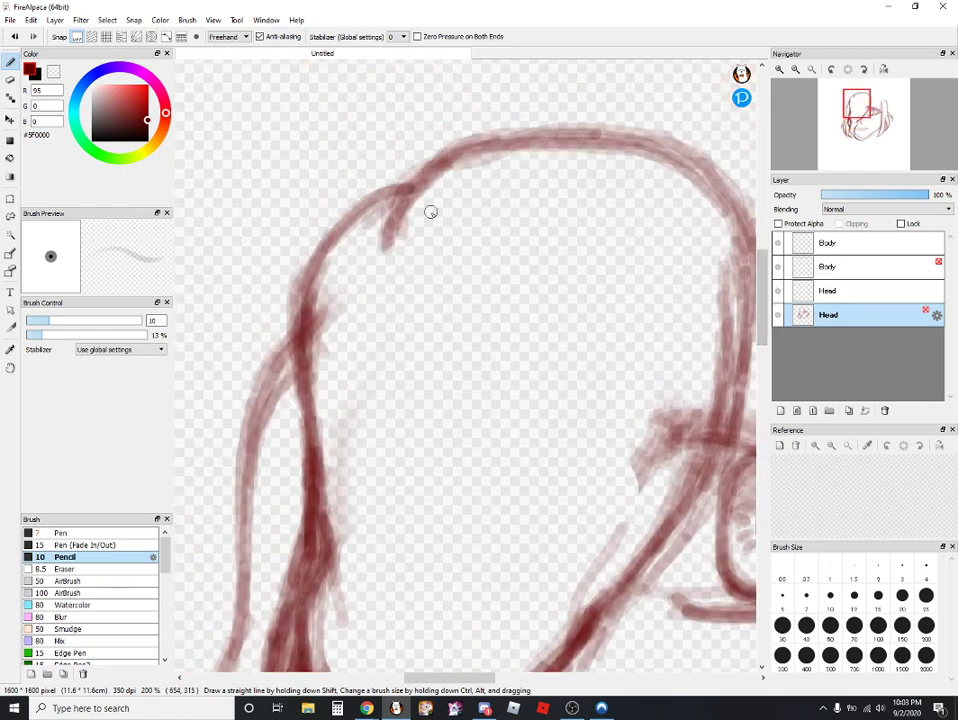
- Extend the short hooked strand under the crown's parting downward with two overlapping Pencil strokes
drag(387, 245, 393, 289)
drag(383, 243, 392, 285)
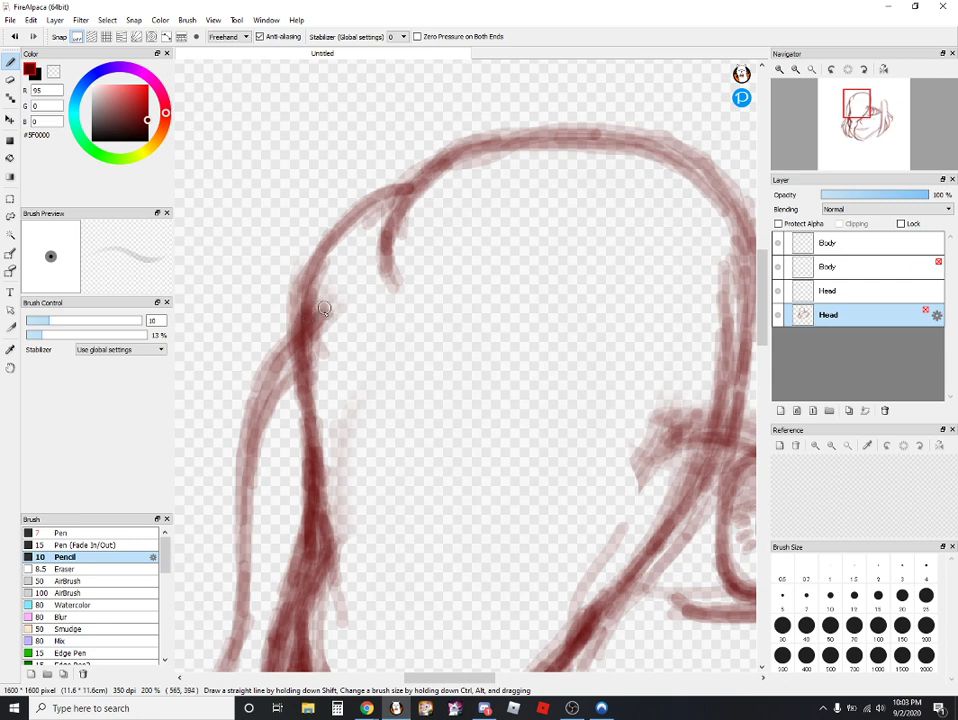
- Try a wavy inner hair line from the side hair crossing, looping up beneath the crown and down to the fringe edge
mouse_move(323, 308)
mouse_down()
mouse_move(350, 297)
mouse_move(400, 326)
mouse_move(458, 329)
mouse_move(434, 272)
mouse_move(474, 209)
mouse_move(586, 190)
mouse_move(569, 189)
mouse_move(622, 200)
mouse_move(684, 266)
mouse_move(626, 203)
mouse_move(506, 203)
mouse_move(440, 250)
mouse_move(451, 327)
mouse_move(473, 336)
mouse_move(339, 297)
mouse_up()
mouse_move(298, 337)
mouse_down()
mouse_move(393, 303)
mouse_move(483, 332)
mouse_move(461, 318)
mouse_move(451, 269)
mouse_move(505, 203)
mouse_up()
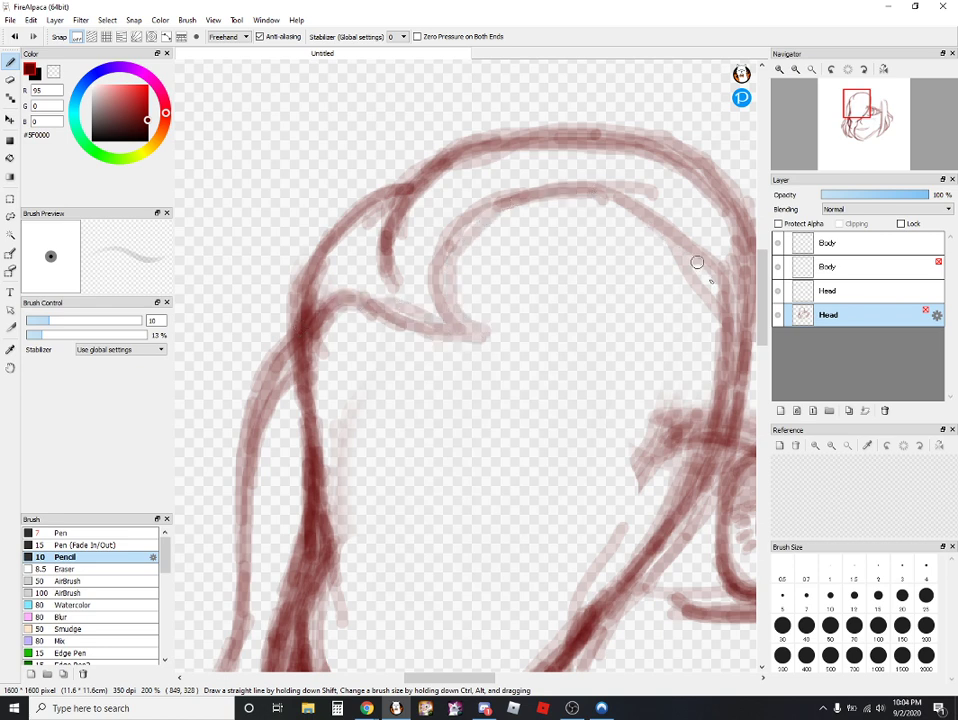
mouse_move(697, 262)
mouse_down()
mouse_move(725, 319)
mouse_move(726, 350)
mouse_up()
scroll(630, 516, down, 2)
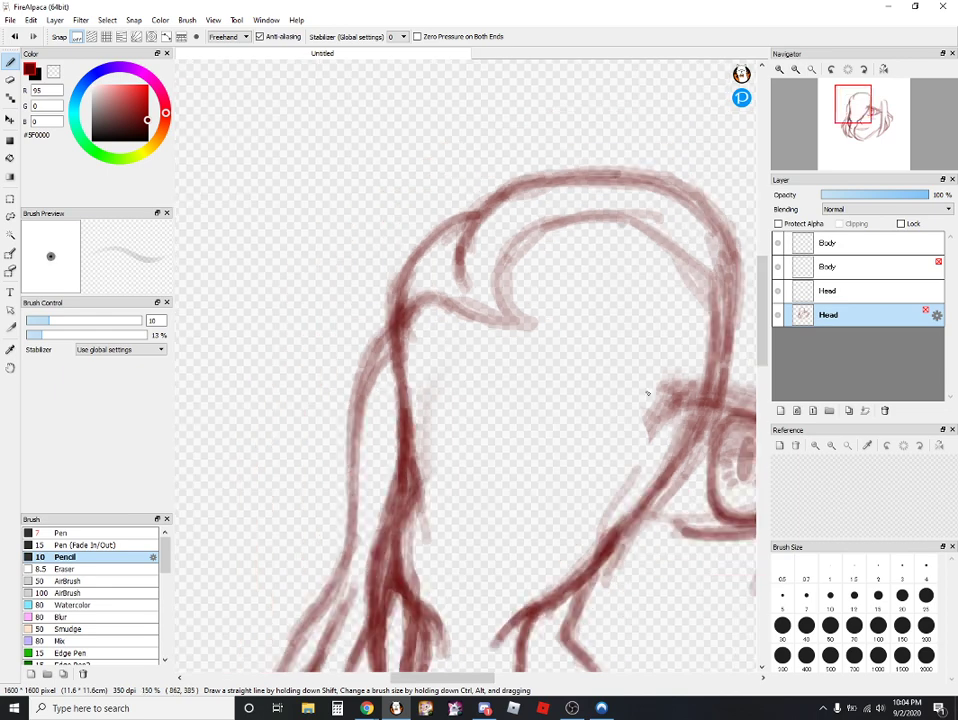
scroll(630, 516, up, 1)
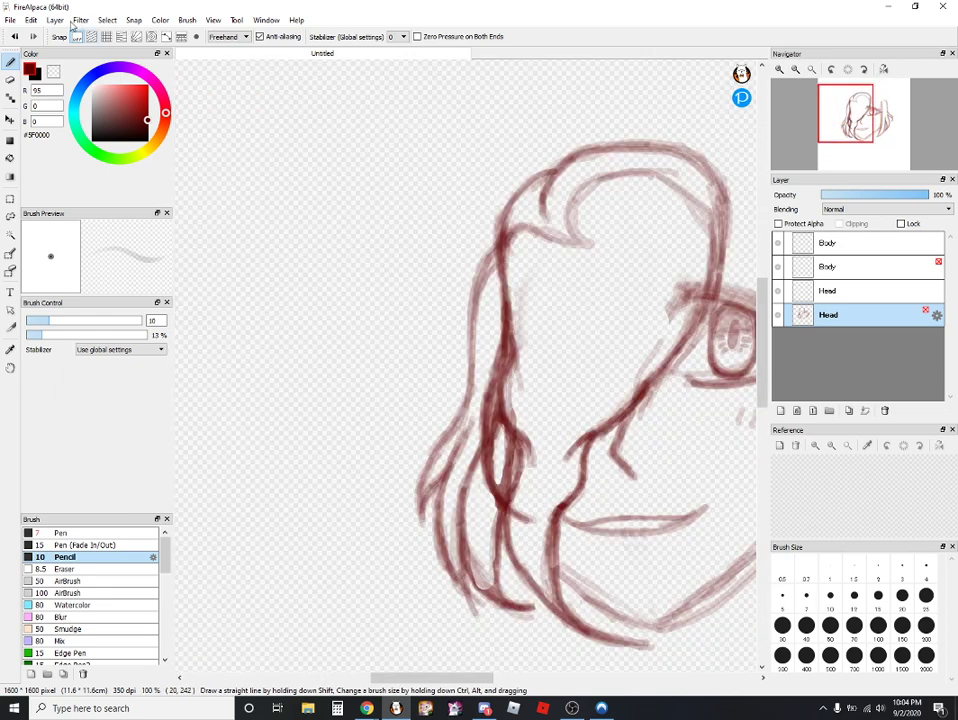
- Undo the strokes of the wavy inner hair line beneath the crown
click(17, 37)
click(17, 37)
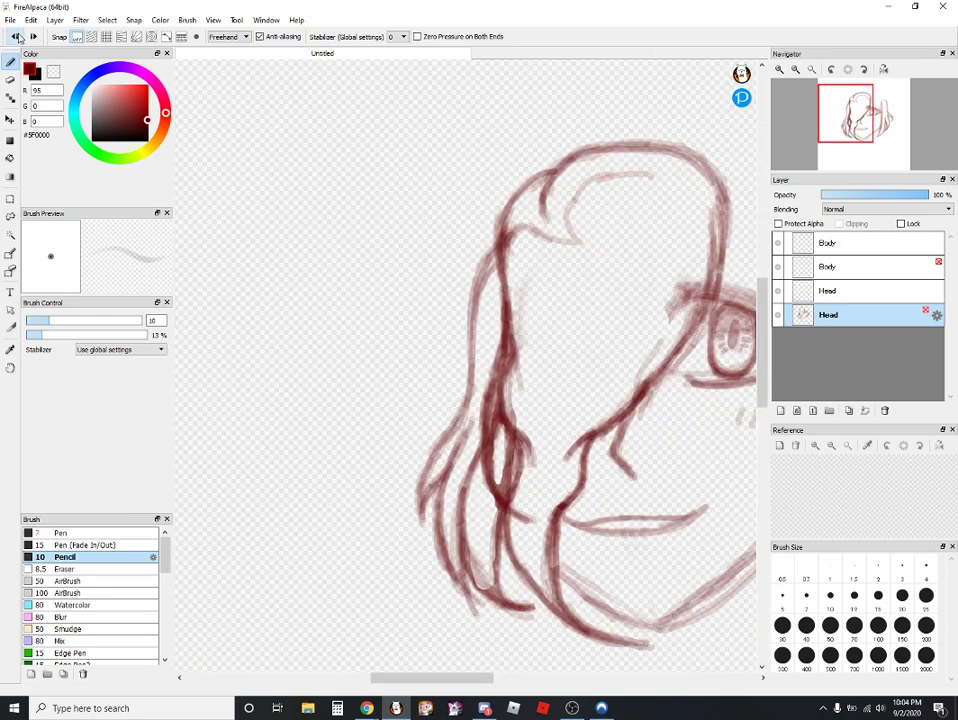
click(17, 36)
click(17, 36)
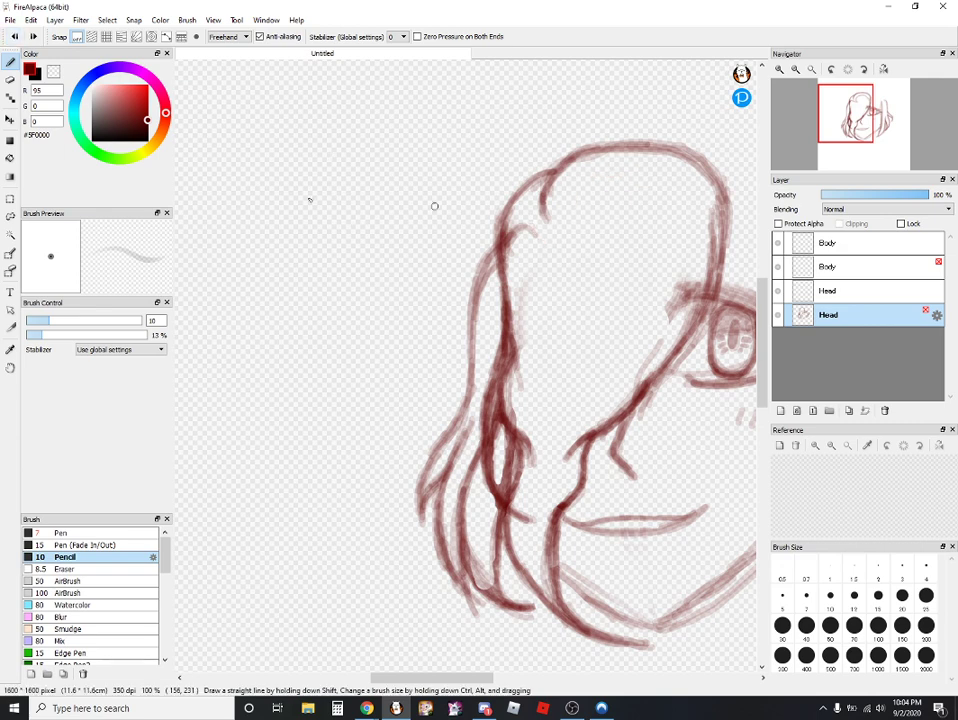
click(17, 36)
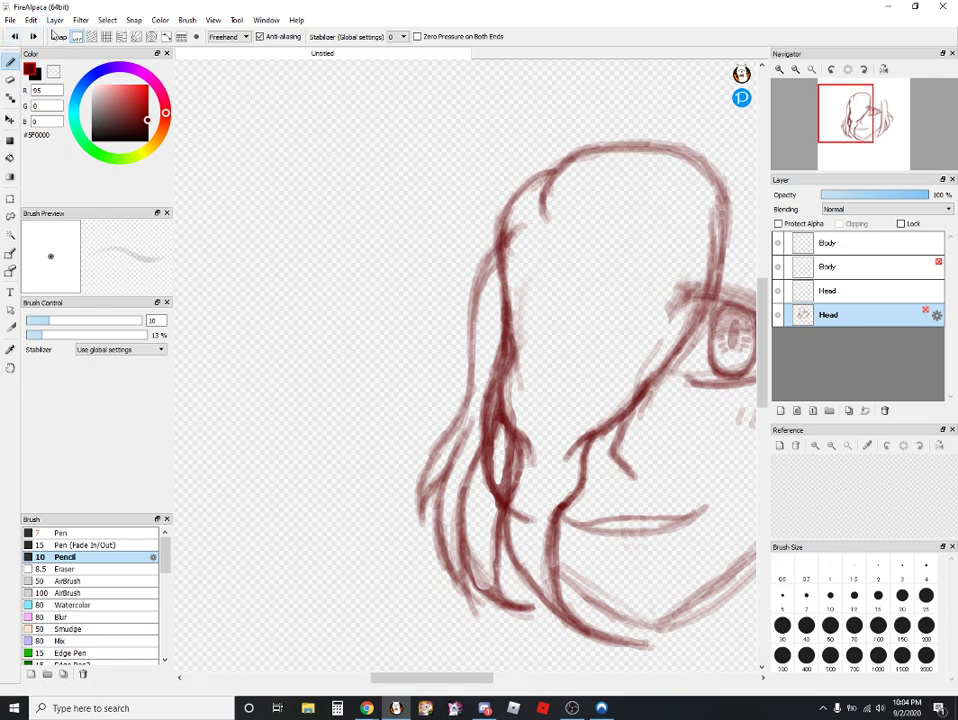
click(15, 37)
- Erase the rough inner end of the upper eyelash line where it sticks out past the fringe
drag(430, 678, 456, 642)
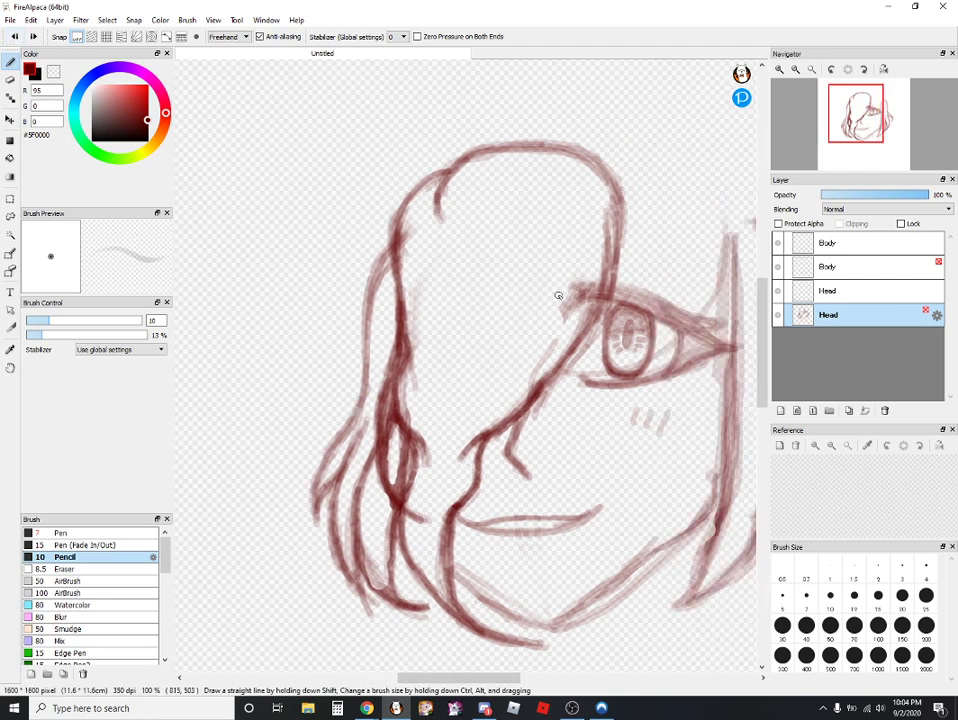
scroll(558, 296, up, 2)
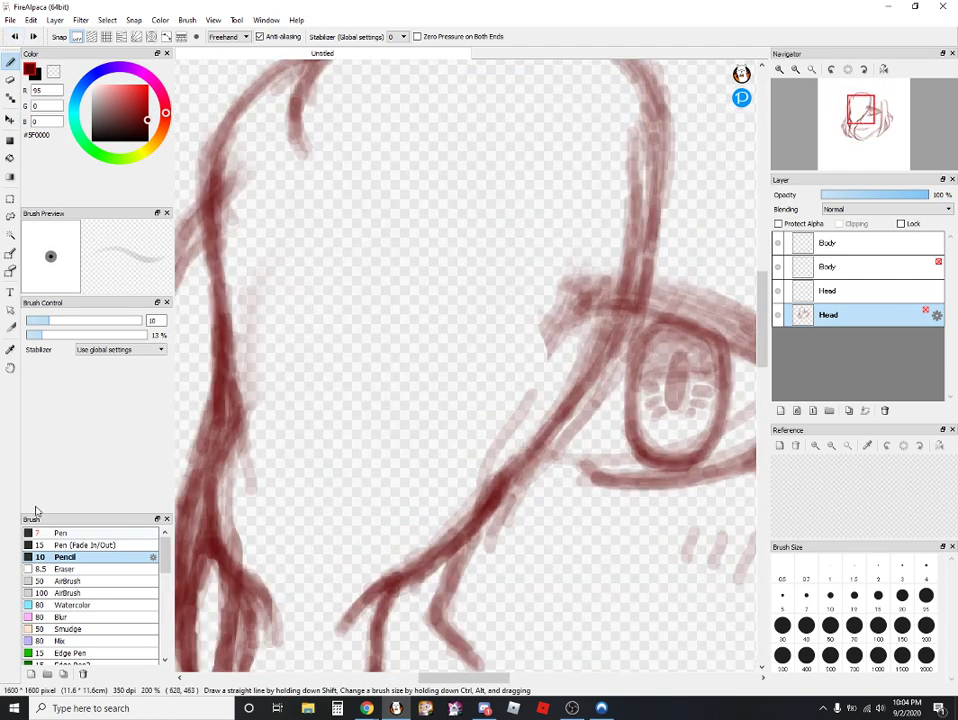
click(10, 80)
scroll(538, 336, up, 1)
mouse_move(547, 344)
mouse_down()
mouse_move(560, 304)
mouse_move(573, 327)
mouse_move(597, 320)
mouse_move(538, 309)
mouse_move(562, 287)
mouse_move(605, 321)
mouse_move(624, 314)
mouse_move(572, 310)
mouse_move(606, 316)
mouse_move(584, 289)
mouse_move(590, 306)
mouse_move(604, 282)
mouse_move(629, 288)
mouse_up()
- Redraw the upper lash line's inner end with the Pencil as two short darkened points, continuing the line across the fringe
click(12, 62)
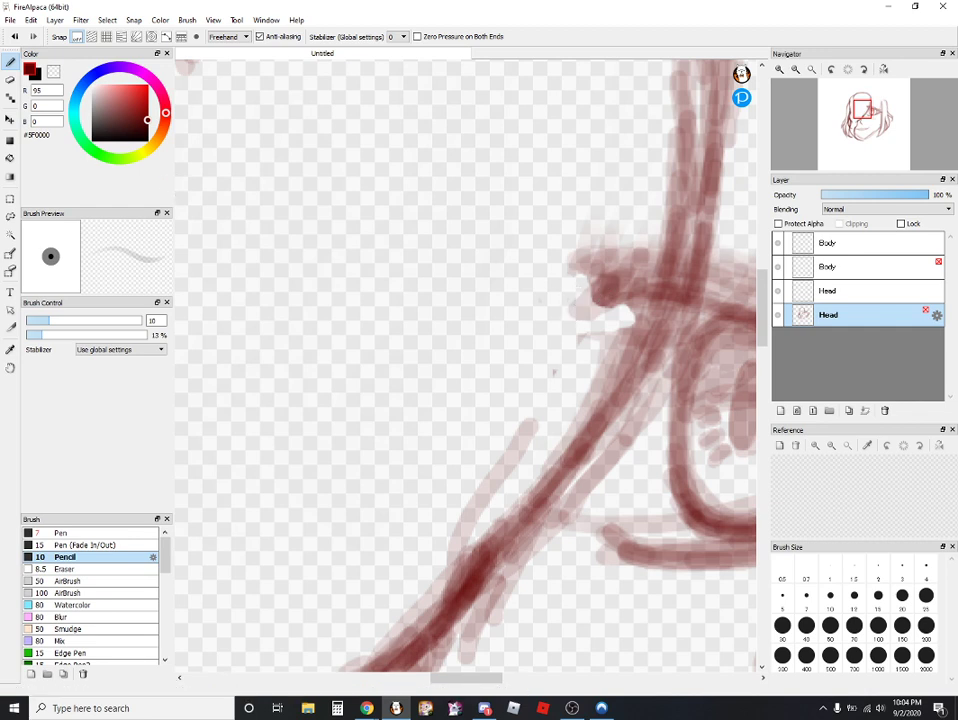
mouse_move(609, 264)
mouse_down()
mouse_move(560, 265)
mouse_move(572, 268)
mouse_up()
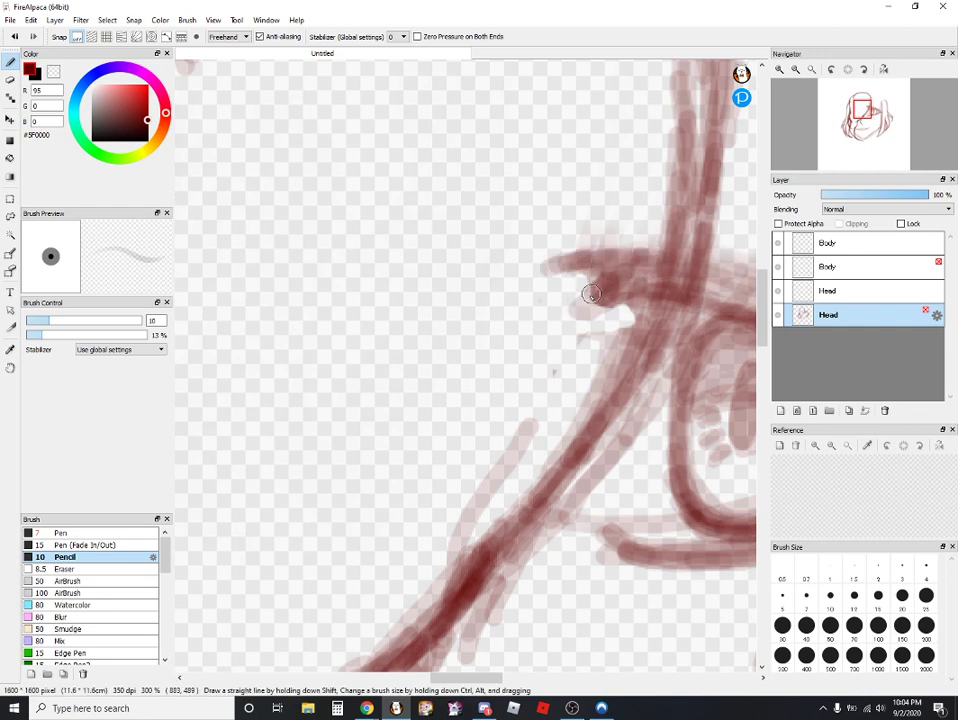
mouse_move(577, 314)
mouse_down()
mouse_move(609, 278)
mouse_move(565, 272)
mouse_up()
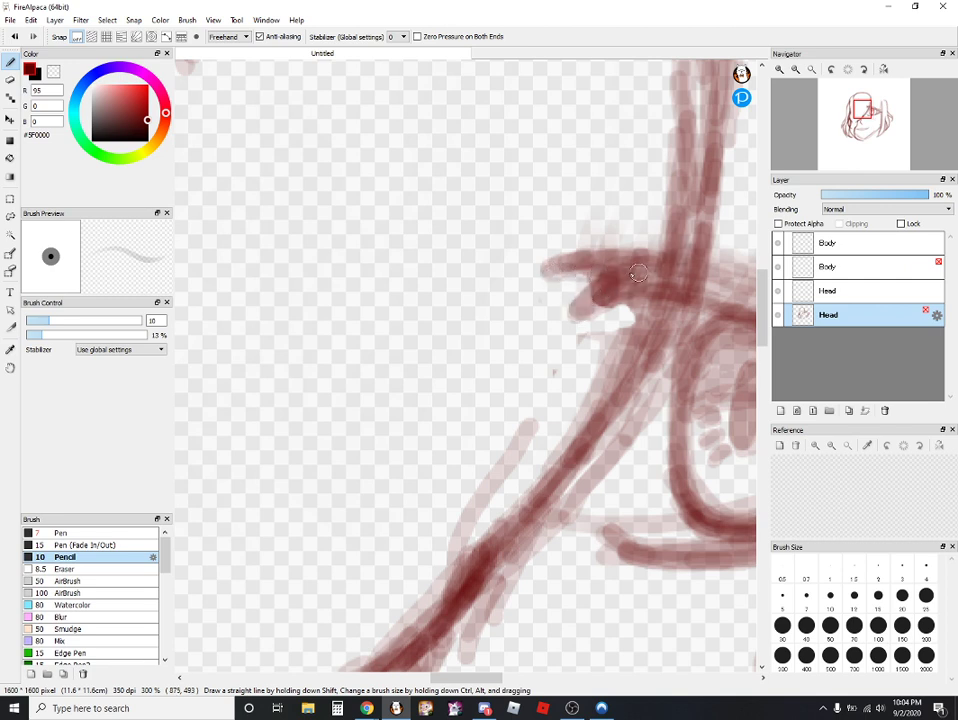
drag(628, 277, 558, 273)
mouse_move(575, 270)
mouse_down()
mouse_move(677, 275)
mouse_move(625, 272)
mouse_move(576, 310)
mouse_move(756, 305)
mouse_up()
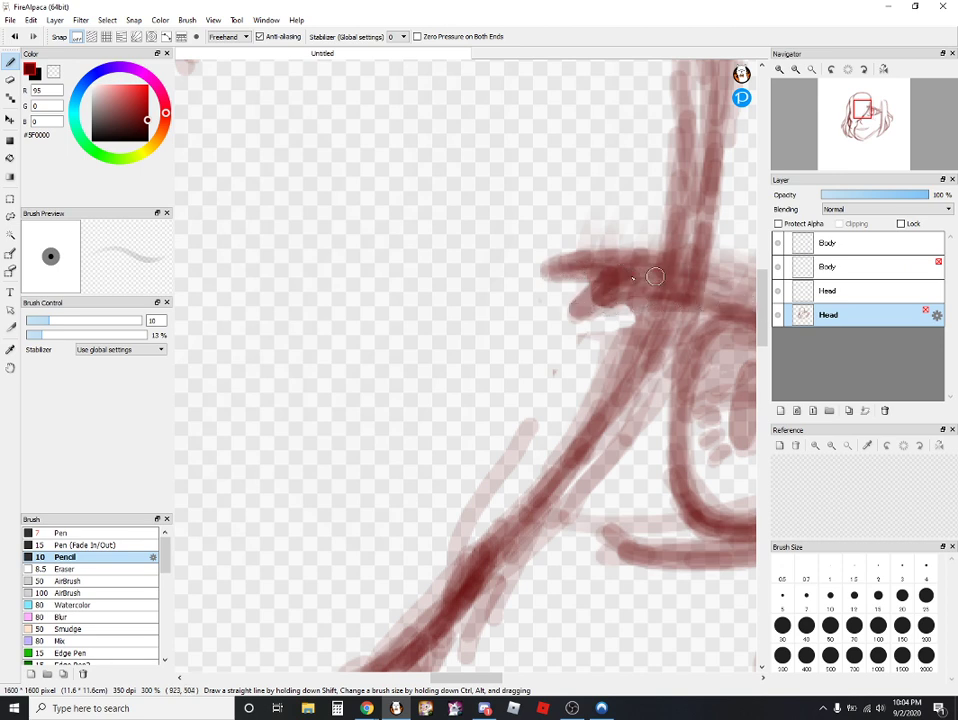
mouse_move(650, 278)
mouse_down()
mouse_move(746, 284)
mouse_move(573, 267)
mouse_up()
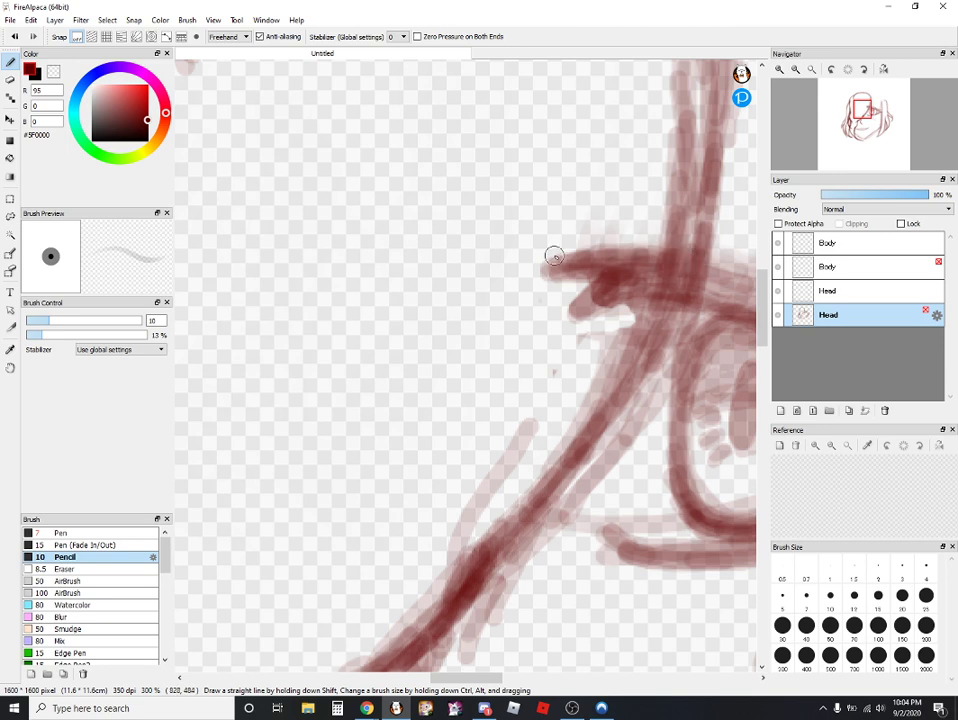
mouse_move(554, 257)
mouse_down()
mouse_move(673, 250)
mouse_move(739, 264)
mouse_up()
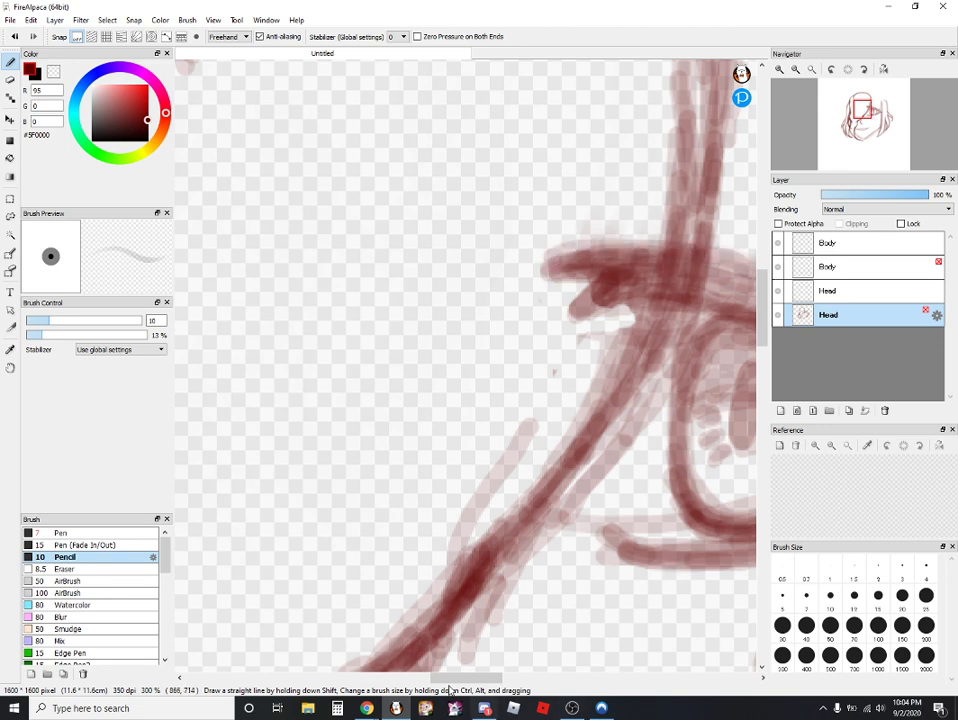
- Trace the upper lash line out to its winged tip and darken the eye's outer corner and lower lid line
drag(466, 679, 503, 678)
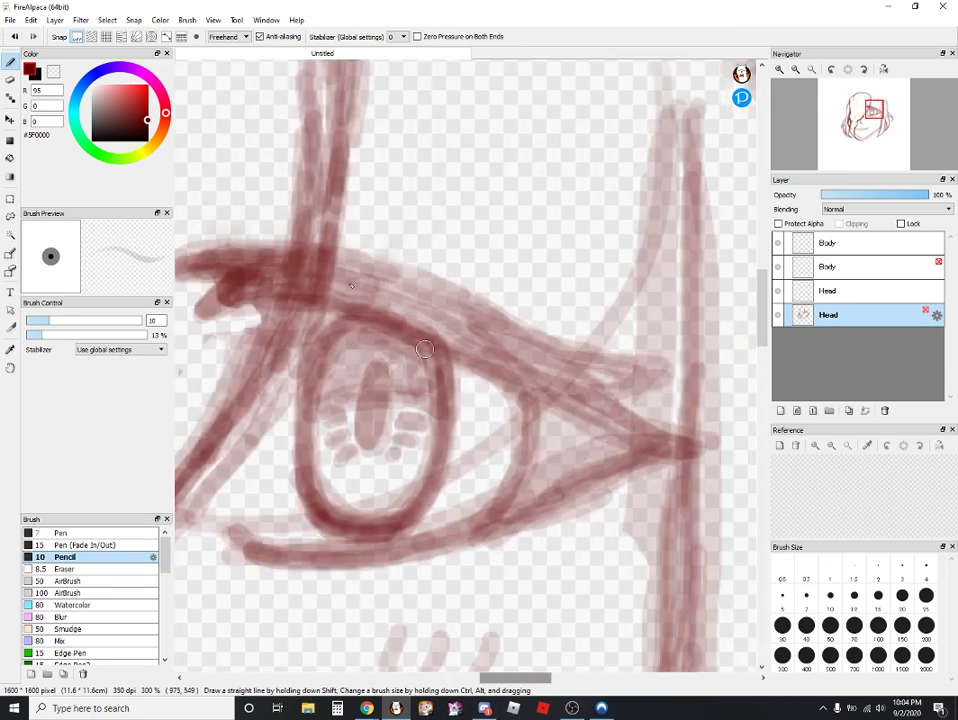
mouse_move(331, 247)
mouse_down()
mouse_move(404, 271)
mouse_move(582, 349)
mouse_move(673, 356)
mouse_move(633, 405)
mouse_move(657, 370)
mouse_move(646, 358)
mouse_move(560, 336)
mouse_up()
drag(488, 305, 650, 342)
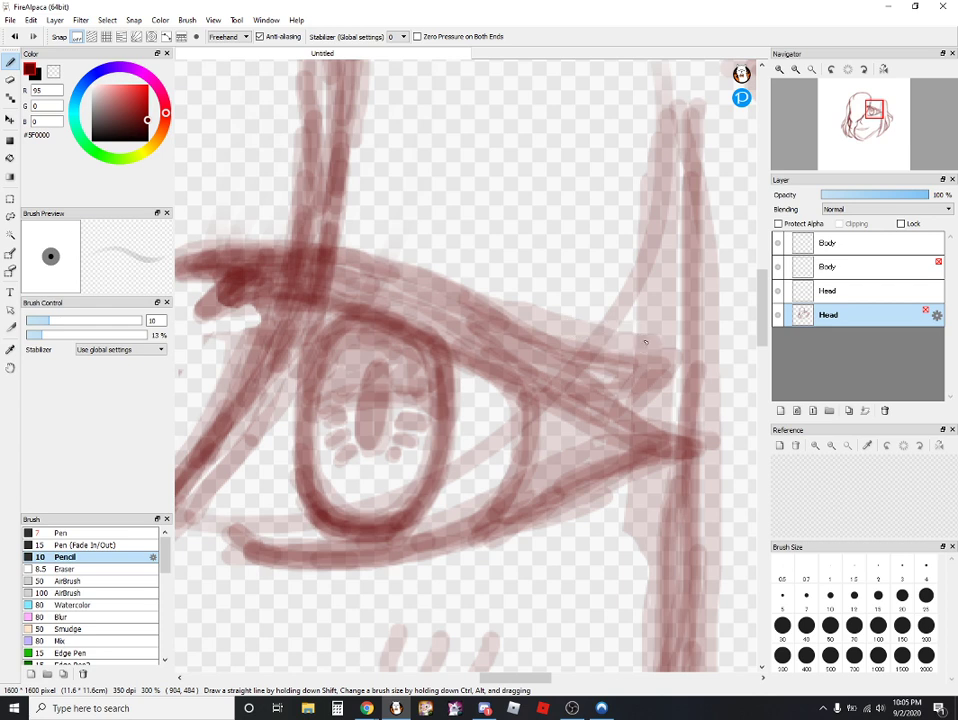
click(15, 37)
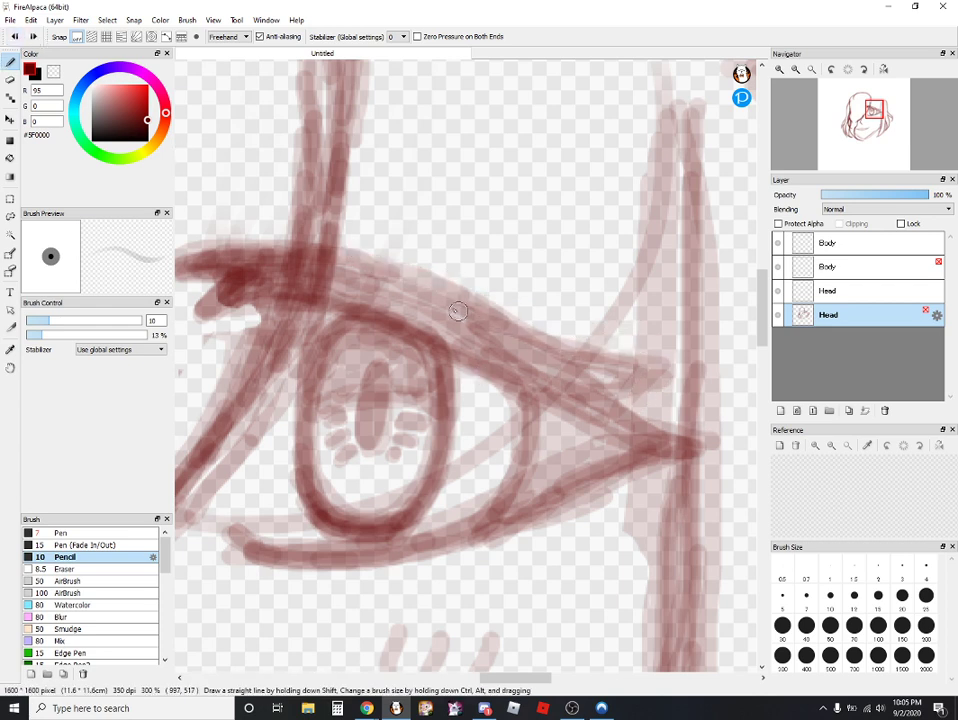
mouse_move(453, 316)
mouse_down()
mouse_move(579, 352)
mouse_move(660, 366)
mouse_move(633, 389)
mouse_up()
mouse_move(564, 404)
mouse_down()
mouse_move(688, 447)
mouse_move(664, 466)
mouse_move(494, 527)
mouse_move(310, 553)
mouse_move(244, 552)
mouse_move(222, 547)
mouse_move(220, 535)
mouse_move(278, 551)
mouse_up()
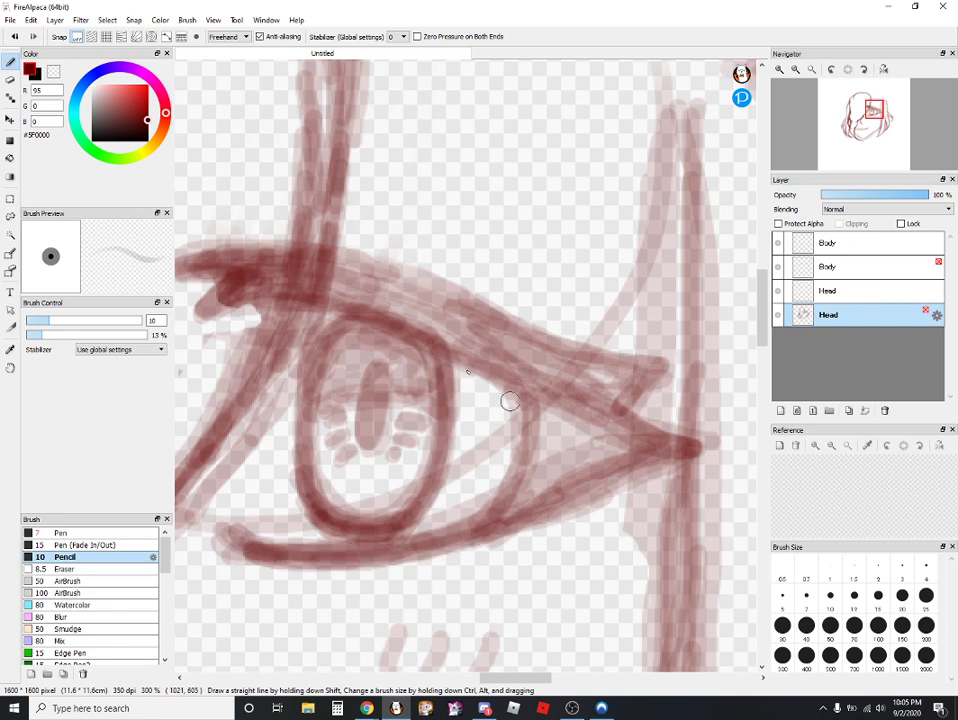
- Fill in the upper lash band between the fringe and the winged tip with overlapping Pencil strokes
drag(320, 284, 385, 298)
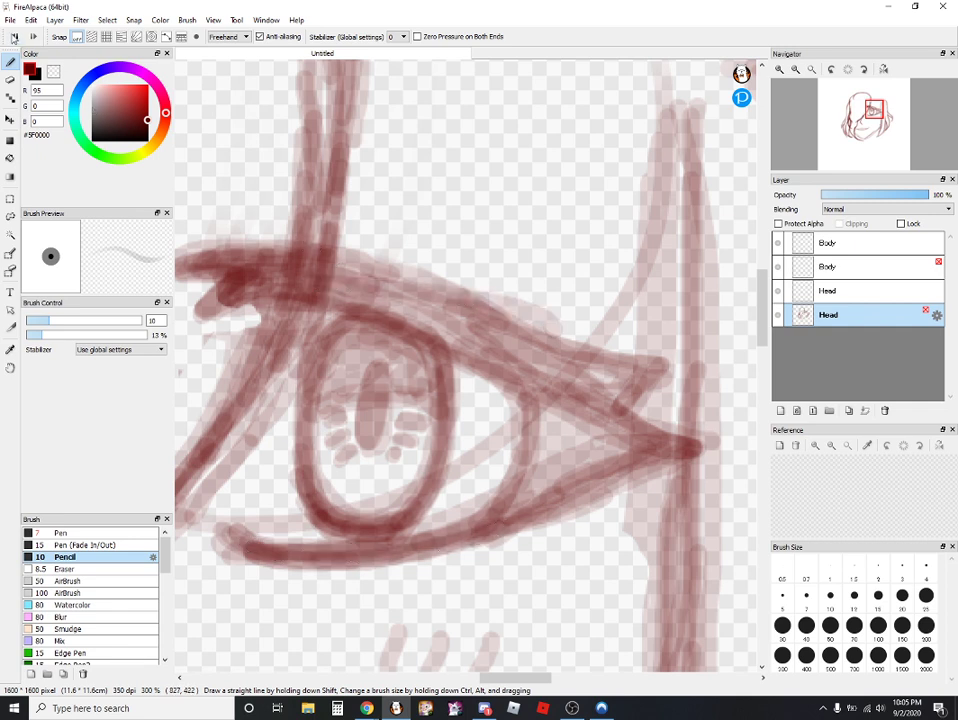
click(14, 37)
drag(318, 280, 548, 349)
drag(377, 290, 560, 372)
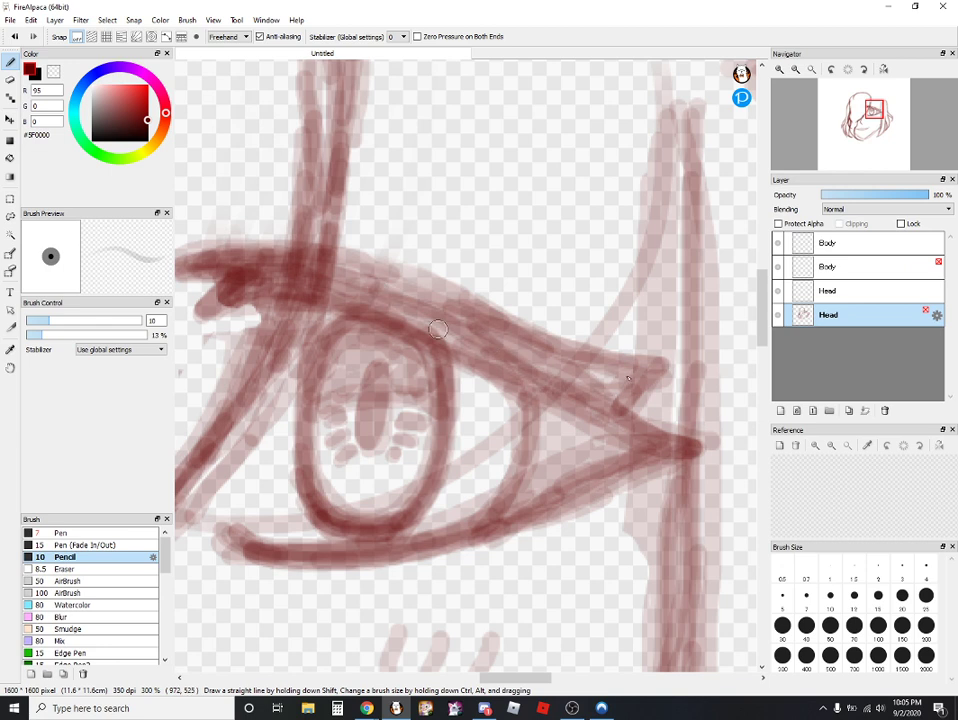
mouse_move(437, 329)
mouse_down()
mouse_move(620, 370)
mouse_move(586, 387)
mouse_move(606, 398)
mouse_move(503, 346)
mouse_up()
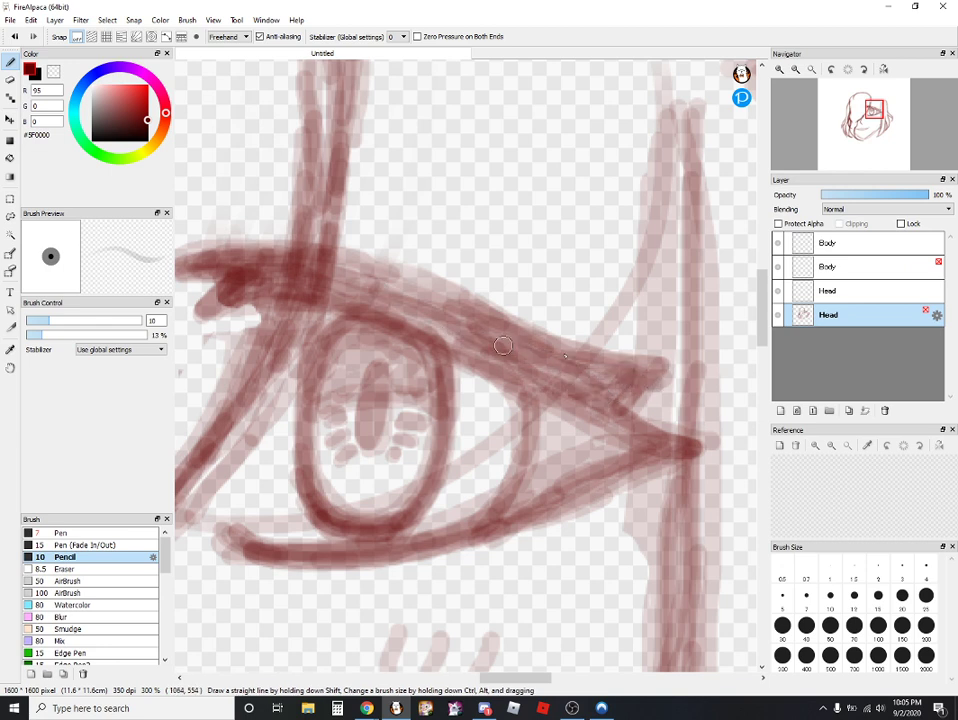
mouse_move(581, 357)
mouse_down()
mouse_move(522, 360)
mouse_move(351, 294)
mouse_move(391, 284)
mouse_move(485, 326)
mouse_up()
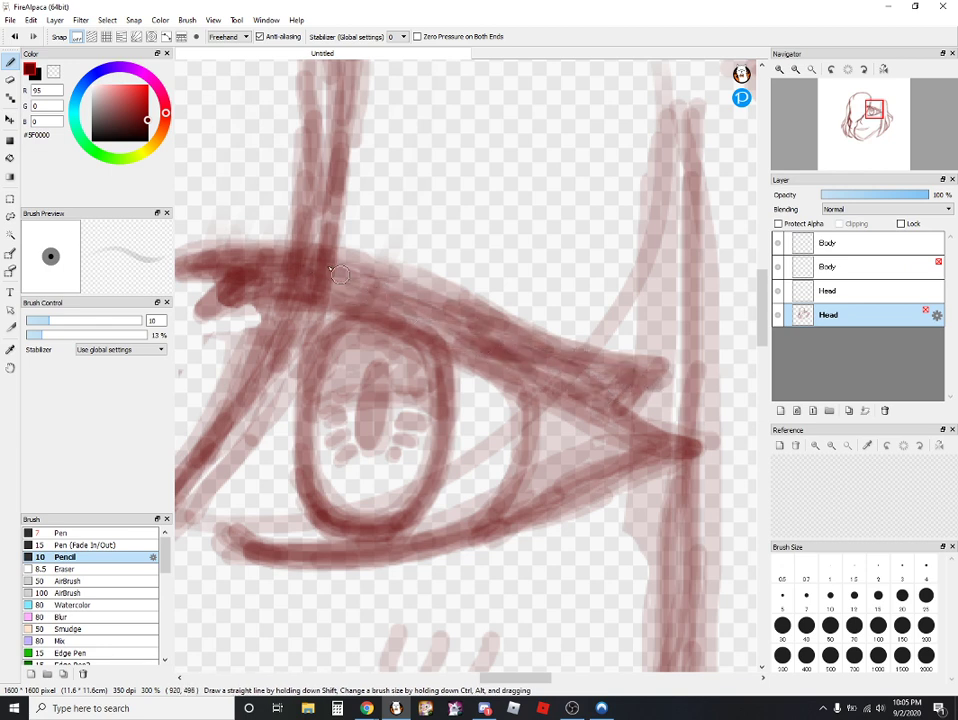
mouse_move(336, 257)
mouse_down()
mouse_move(507, 329)
mouse_move(427, 283)
mouse_move(295, 278)
mouse_up()
- Draw an inner hairline arc above the eye and an outer crown arc over it, joining the fringe to the hair behind the eye
scroll(426, 431, down, 3)
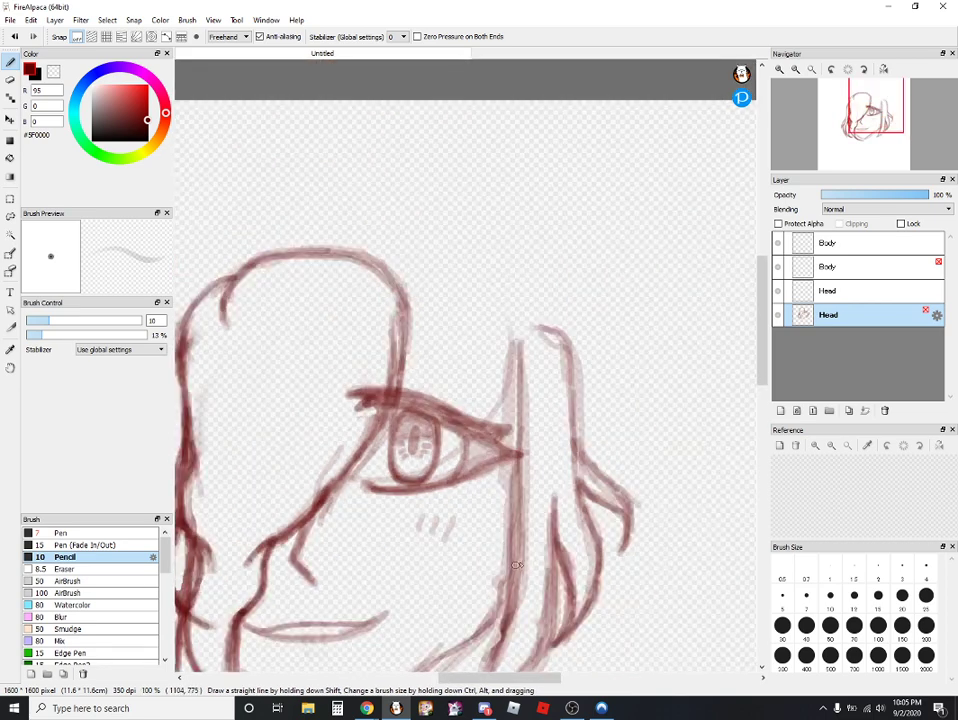
scroll(486, 299, up, 2)
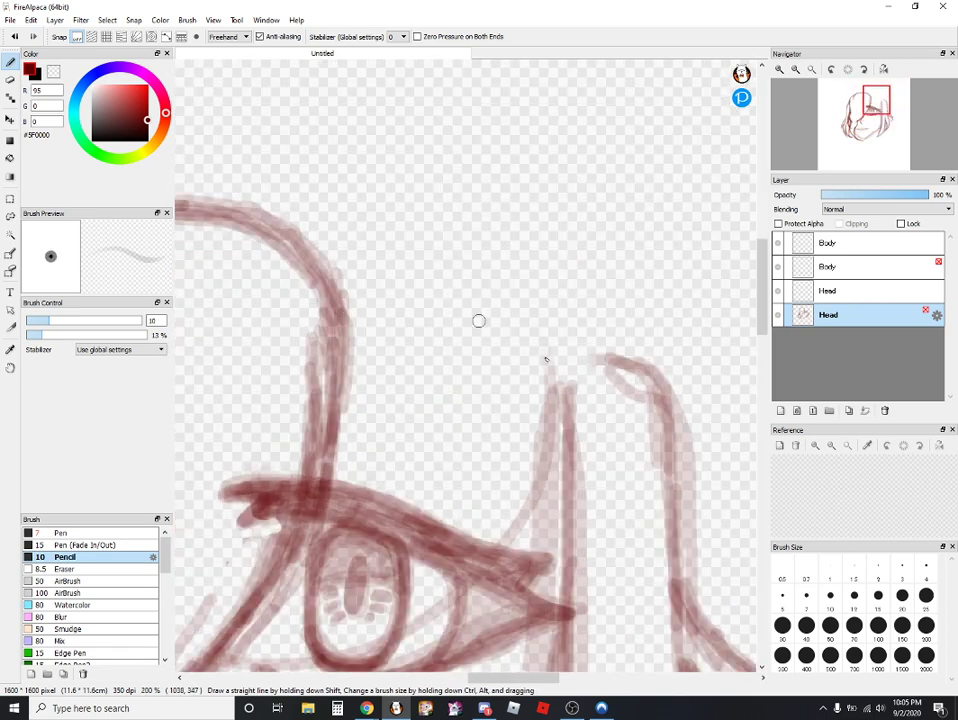
drag(561, 390, 483, 342)
mouse_move(534, 363)
mouse_down()
mouse_move(352, 314)
mouse_move(457, 326)
mouse_move(568, 393)
mouse_move(530, 361)
mouse_move(562, 451)
mouse_move(563, 411)
mouse_move(569, 462)
mouse_move(532, 384)
mouse_move(464, 329)
mouse_move(366, 320)
mouse_move(484, 333)
mouse_move(528, 361)
mouse_move(562, 437)
mouse_up()
mouse_move(566, 486)
mouse_down()
mouse_move(565, 398)
mouse_move(541, 363)
mouse_move(482, 328)
mouse_move(385, 305)
mouse_up()
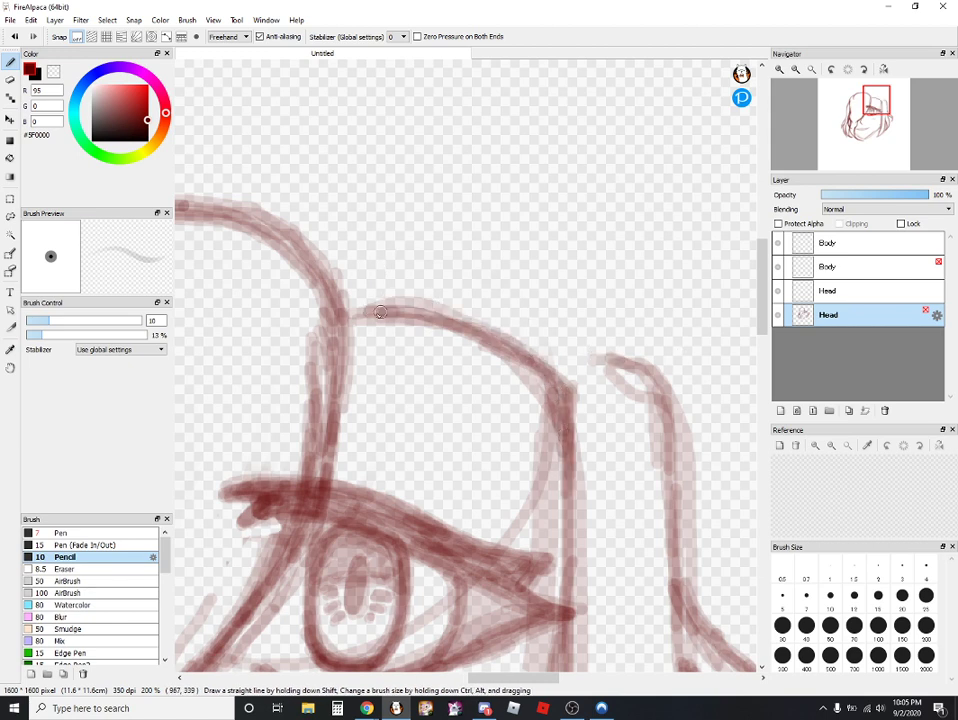
mouse_move(340, 268)
mouse_down()
mouse_move(530, 283)
mouse_move(579, 311)
mouse_move(615, 353)
mouse_move(590, 343)
mouse_move(611, 351)
mouse_move(529, 281)
mouse_move(468, 267)
mouse_move(334, 271)
mouse_move(384, 258)
mouse_move(520, 266)
mouse_move(606, 353)
mouse_move(545, 286)
mouse_move(447, 253)
mouse_move(397, 252)
mouse_move(328, 282)
mouse_move(385, 250)
mouse_move(473, 256)
mouse_move(533, 279)
mouse_move(566, 311)
mouse_up()
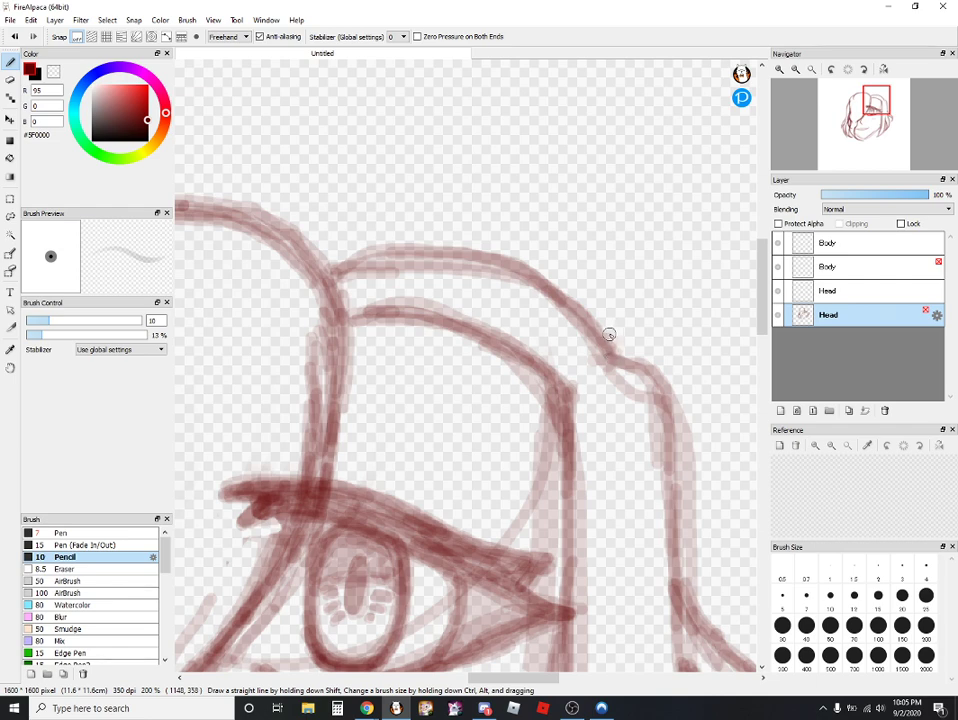
- Pencil a long fringe strand from the fringe edge above the nose, past the mouth corner, curving out beyond the face outline
drag(764, 329, 746, 415)
scroll(645, 450, down, 2)
ctrl+scroll(603, 505, down, 3)
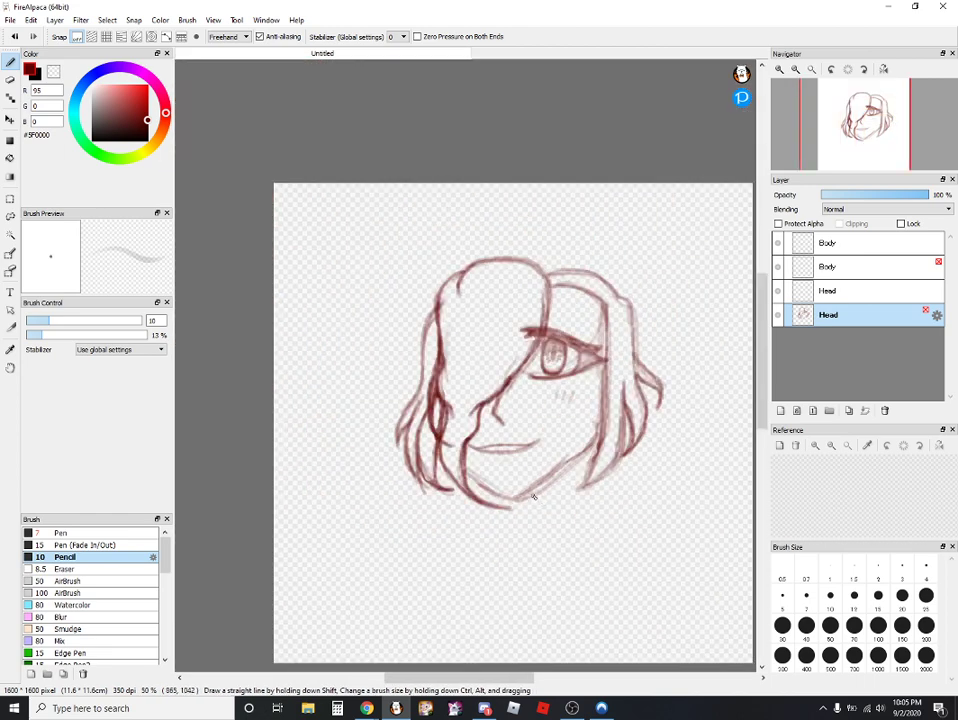
ctrl+scroll(533, 496, up, 5)
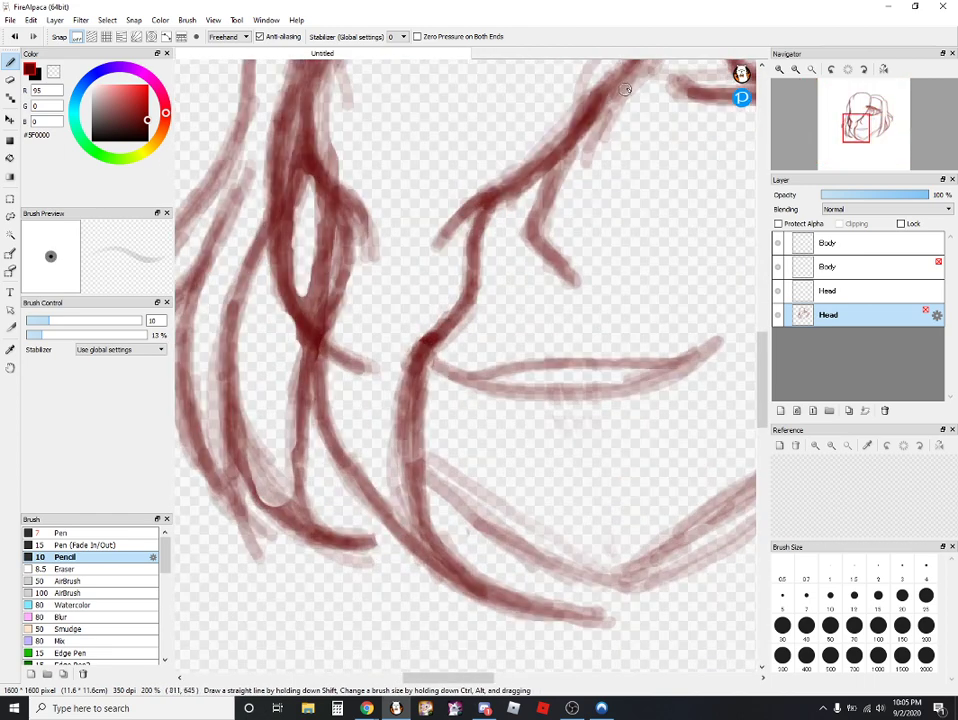
mouse_move(571, 143)
mouse_down()
mouse_move(535, 233)
mouse_move(544, 173)
mouse_move(499, 328)
mouse_move(436, 407)
mouse_move(446, 395)
mouse_move(386, 431)
mouse_move(370, 418)
mouse_move(425, 418)
mouse_move(450, 401)
mouse_move(446, 386)
mouse_move(480, 346)
mouse_move(555, 199)
mouse_move(636, 83)
mouse_move(626, 74)
mouse_move(505, 217)
mouse_move(552, 159)
mouse_move(525, 216)
mouse_move(535, 230)
mouse_move(489, 333)
mouse_move(449, 386)
mouse_move(381, 412)
mouse_move(464, 370)
mouse_move(495, 335)
mouse_move(527, 285)
mouse_move(554, 177)
mouse_up()
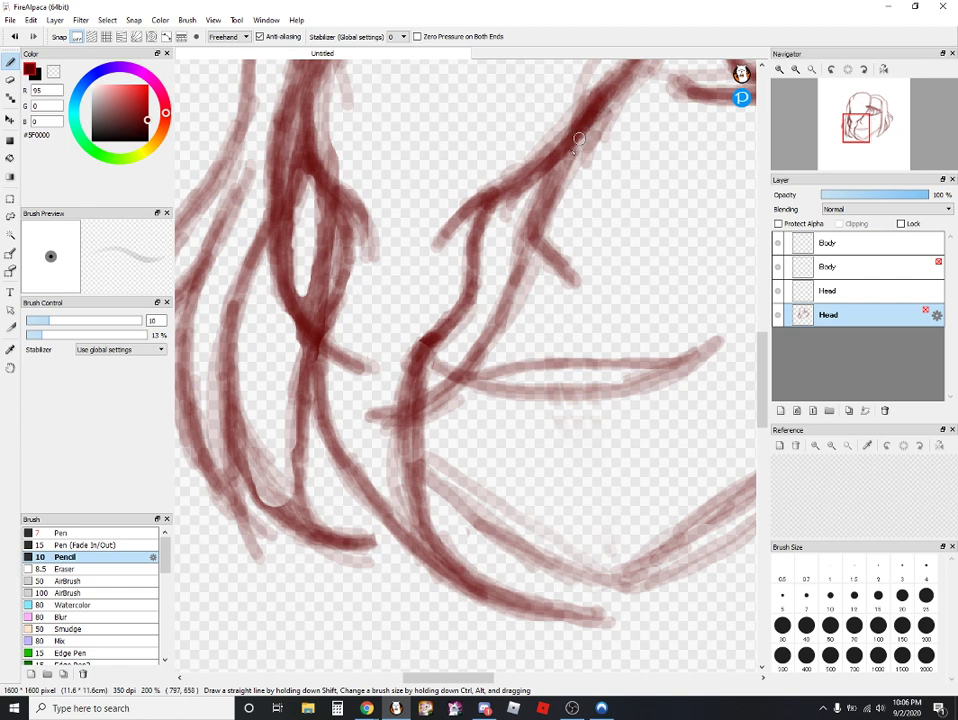
mouse_move(608, 106)
mouse_down()
mouse_move(564, 172)
mouse_move(625, 85)
mouse_move(554, 163)
mouse_move(518, 293)
mouse_move(527, 253)
mouse_move(438, 405)
mouse_move(452, 396)
mouse_move(406, 415)
mouse_move(357, 403)
mouse_move(362, 417)
mouse_move(359, 403)
mouse_move(406, 426)
mouse_up()
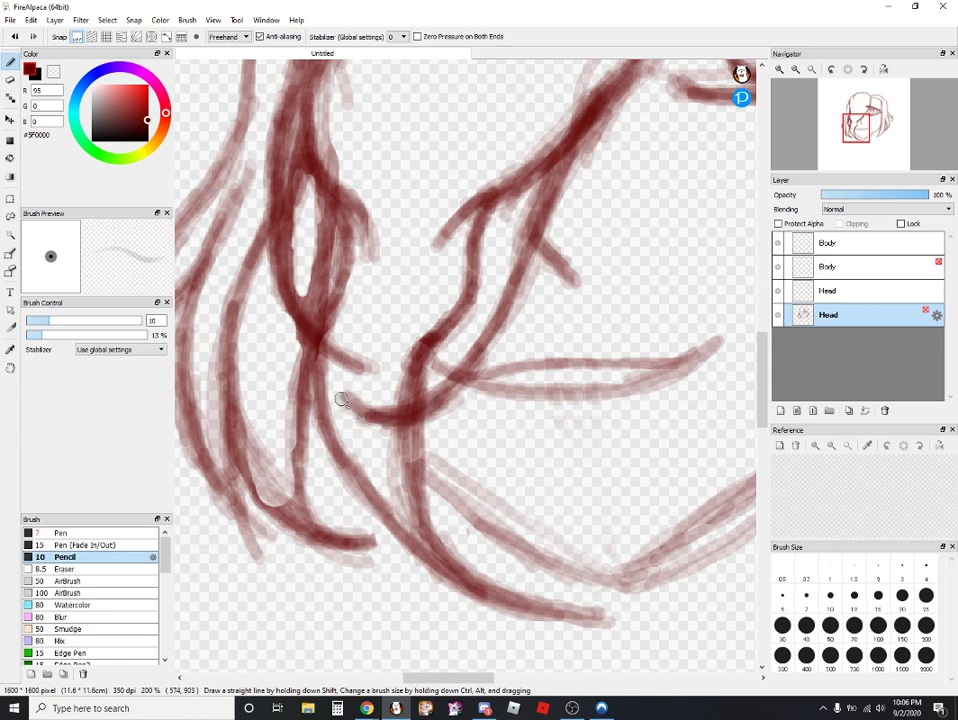
- Darken the new strand's upturned tip beyond the face outline and its upper length beside the nose
mouse_move(341, 399)
mouse_down()
mouse_move(371, 421)
mouse_move(428, 424)
mouse_up()
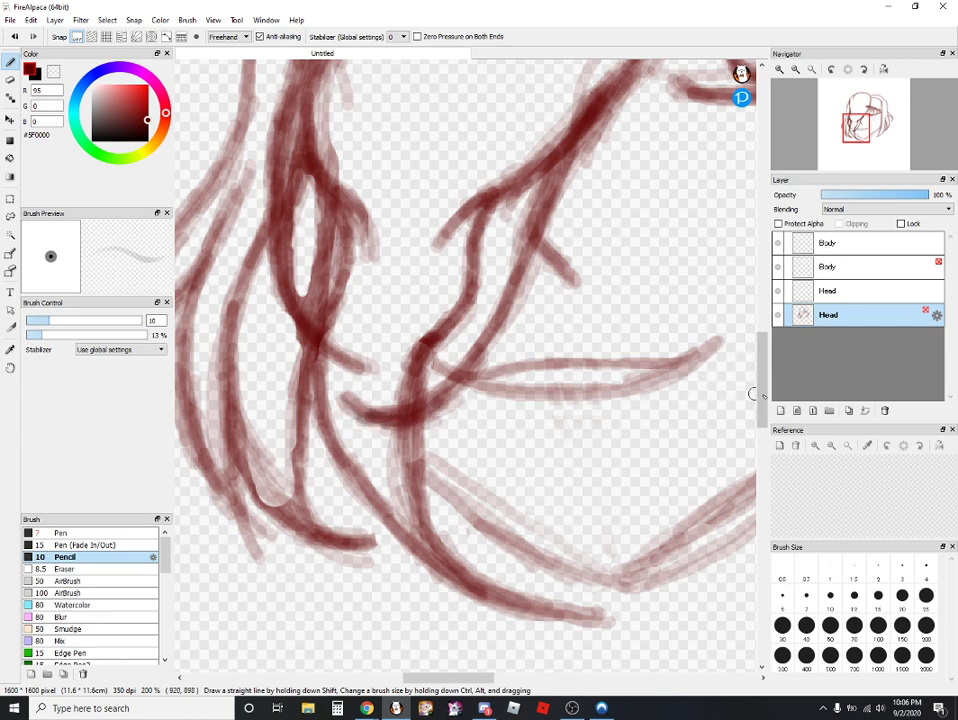
scroll(755, 392, up, 5)
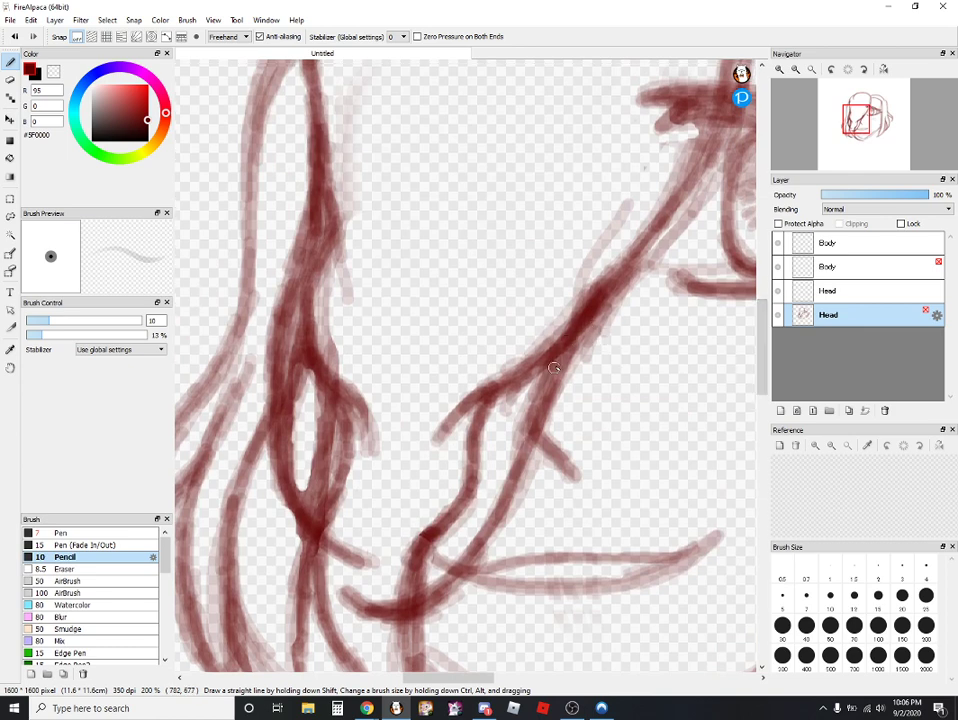
drag(541, 378, 495, 500)
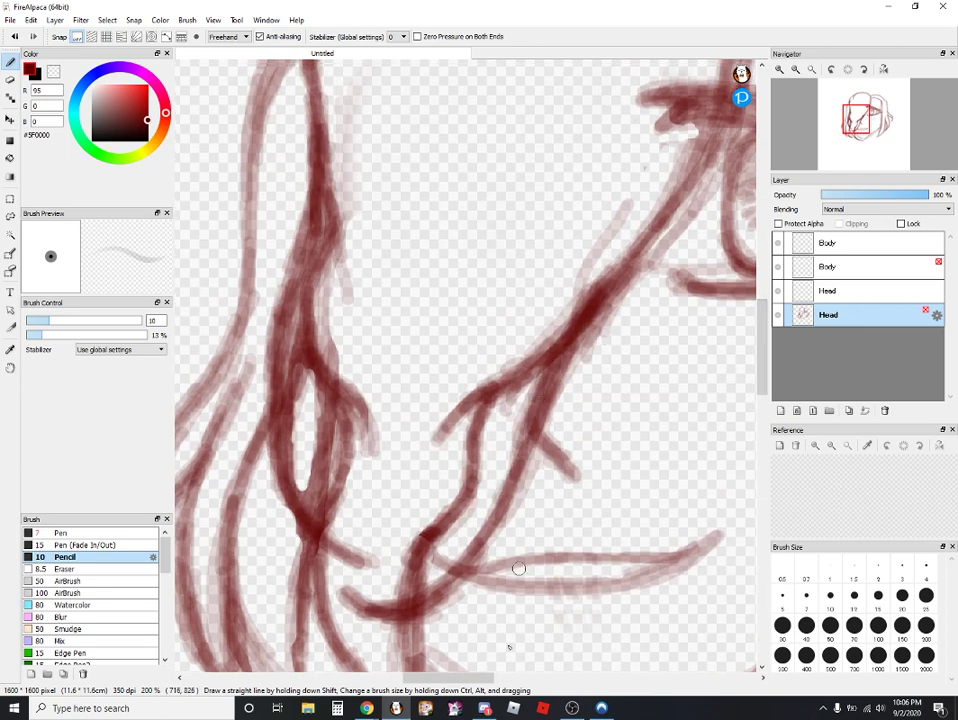
drag(489, 679, 668, 480)
drag(763, 348, 766, 300)
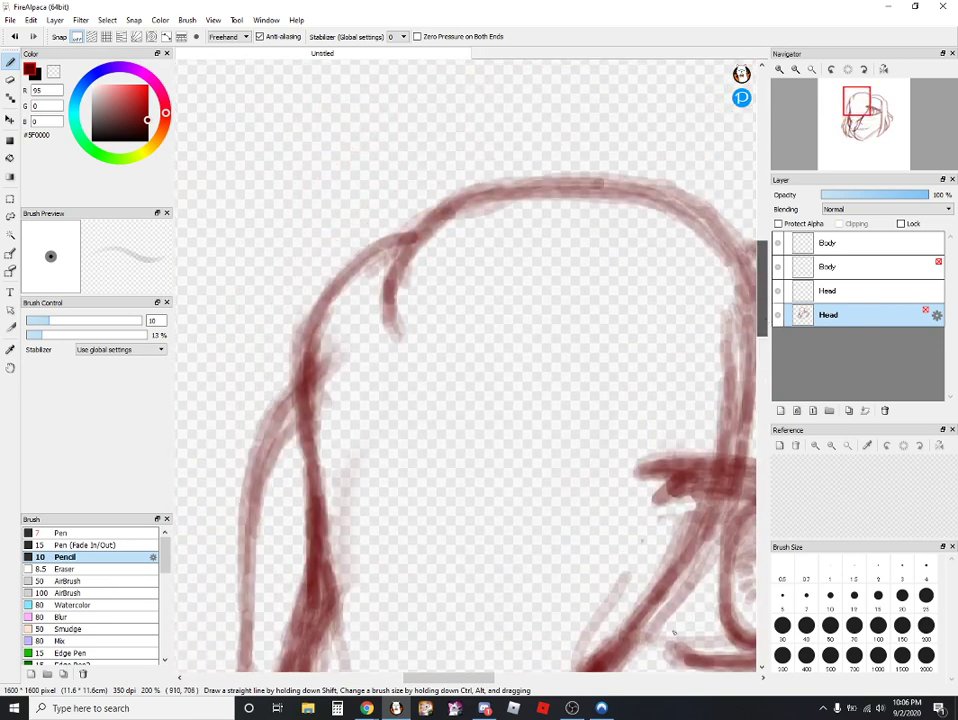
- Redraw and darken the inner hairline arc above the eye, rounding it down into the hair line beside the eye's outer corner
drag(447, 684, 505, 614)
scroll(504, 608, down, 4)
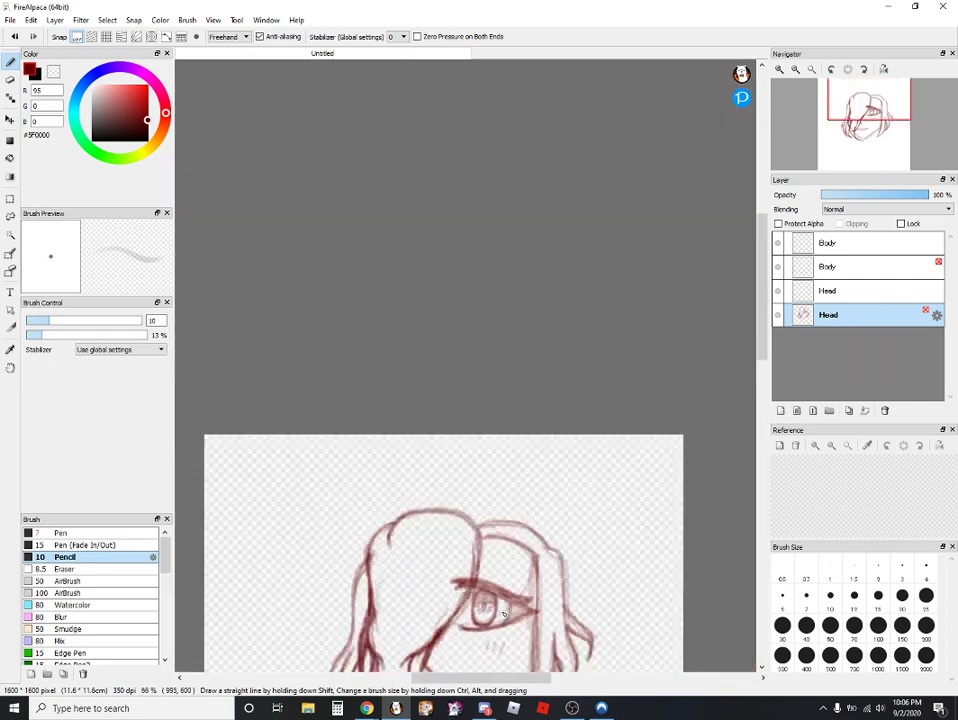
scroll(504, 608, up, 1)
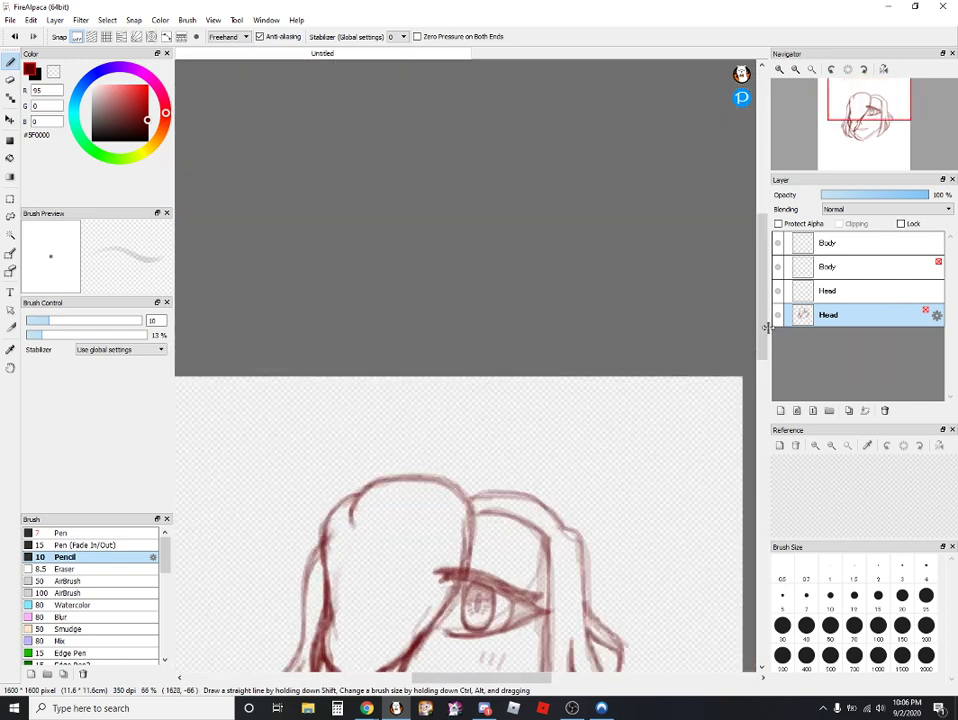
drag(767, 327, 762, 365)
scroll(530, 480, up, 3)
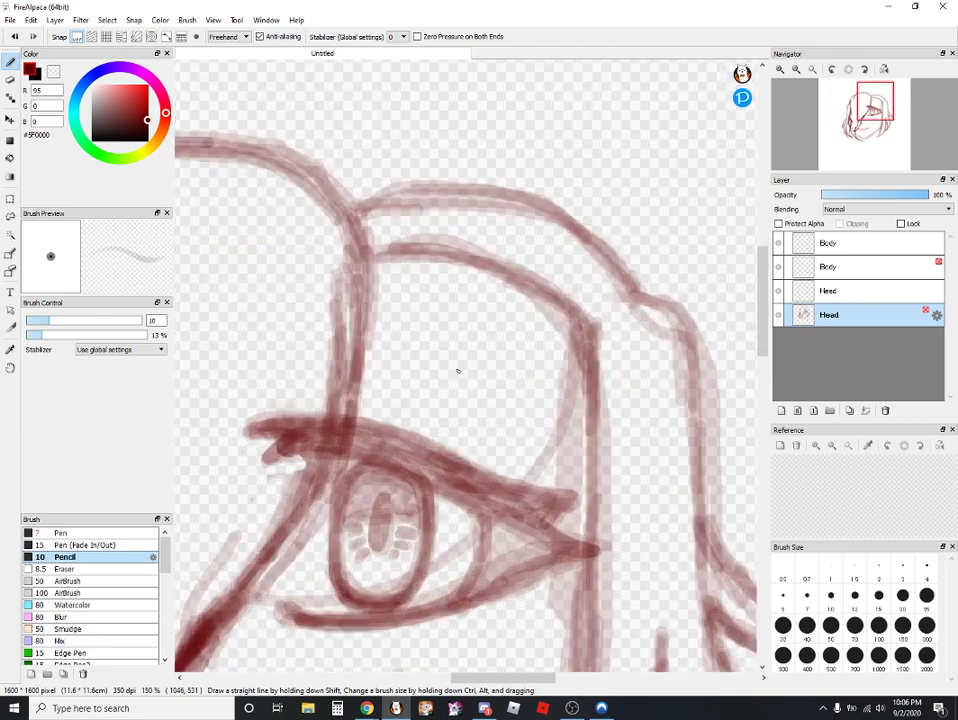
mouse_move(332, 203)
mouse_down()
mouse_move(468, 180)
mouse_move(637, 274)
mouse_up()
mouse_move(356, 283)
mouse_down()
mouse_move(414, 267)
mouse_move(494, 296)
mouse_move(589, 371)
mouse_move(457, 271)
mouse_up()
drag(552, 350, 600, 422)
mouse_move(600, 422)
mouse_down()
mouse_move(577, 371)
mouse_move(501, 295)
mouse_move(409, 262)
mouse_move(358, 267)
mouse_move(456, 266)
mouse_move(509, 303)
mouse_move(574, 376)
mouse_move(585, 366)
mouse_move(603, 425)
mouse_move(596, 377)
mouse_move(606, 480)
mouse_up()
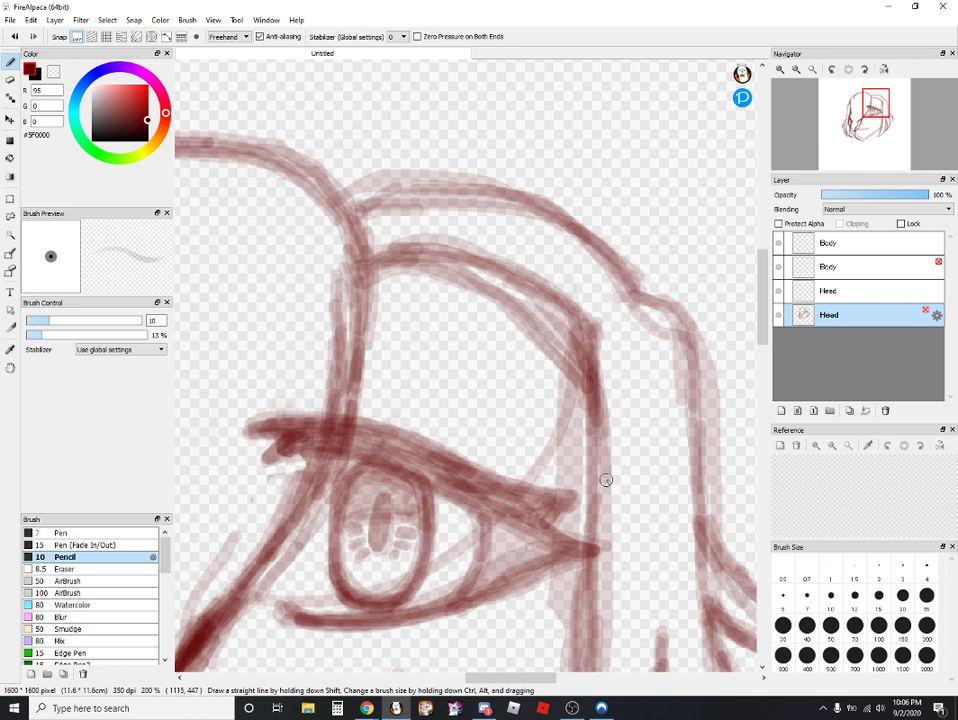
drag(570, 364, 590, 425)
drag(565, 340, 577, 466)
mouse_move(588, 395)
mouse_down()
mouse_move(614, 424)
mouse_move(614, 501)
mouse_move(598, 385)
mouse_move(566, 350)
mouse_move(475, 283)
mouse_move(426, 265)
mouse_move(368, 266)
mouse_move(490, 311)
mouse_move(584, 382)
mouse_up()
- Erase the loose outer strokes along the inner hairline arc and its bend behind the eye to leave a clean edge
key(e)
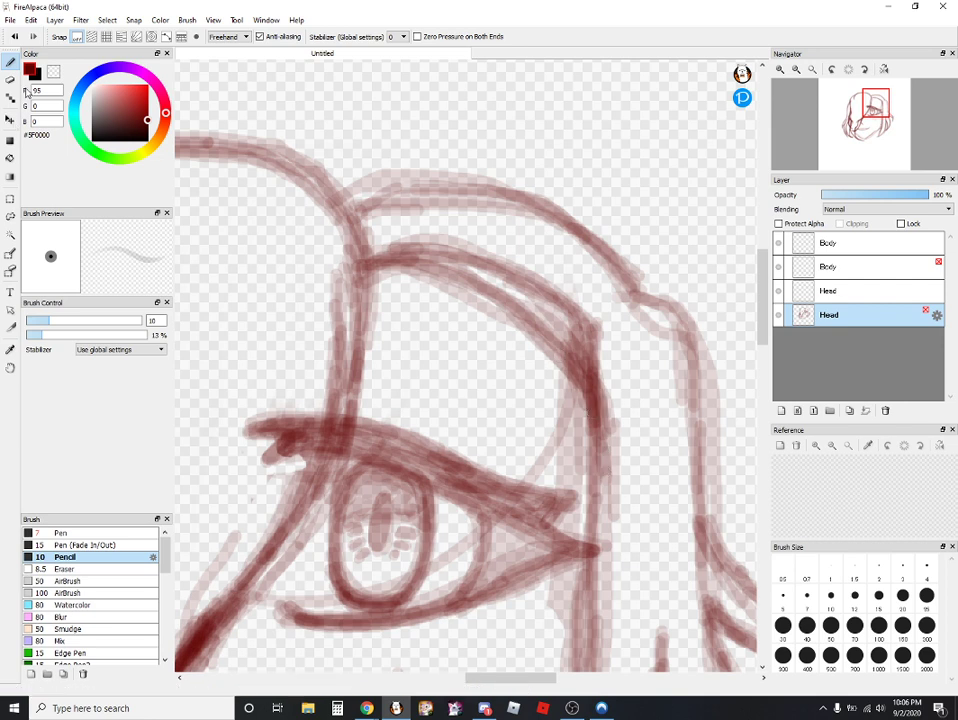
drag(596, 352, 476, 255)
mouse_move(476, 255)
mouse_down()
mouse_move(606, 348)
mouse_move(534, 277)
mouse_move(470, 252)
mouse_move(377, 245)
mouse_move(550, 295)
mouse_up()
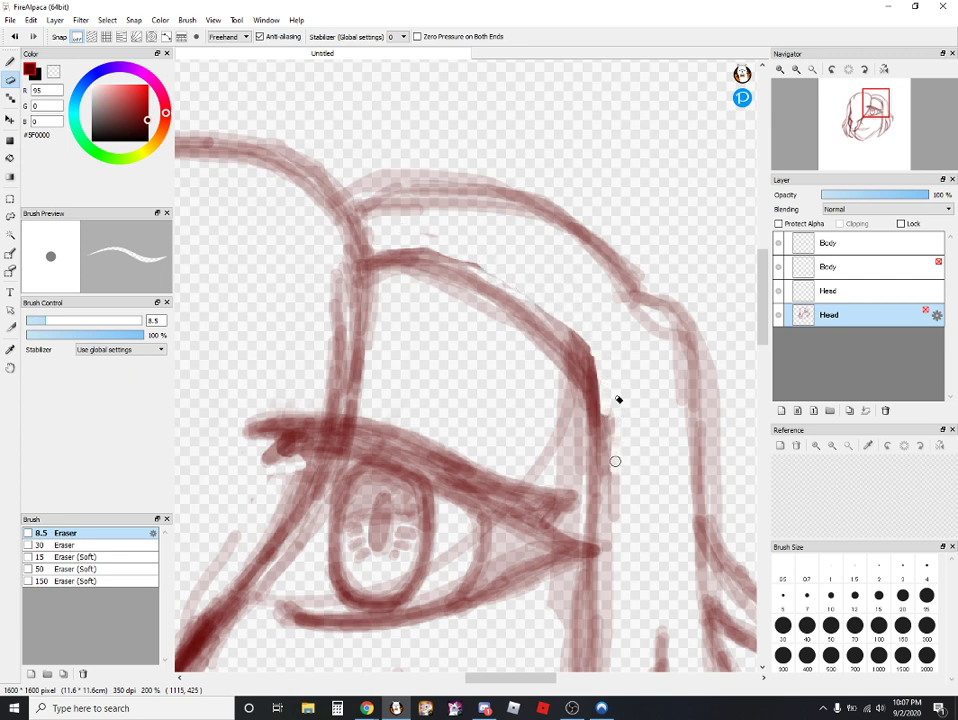
drag(587, 355, 522, 295)
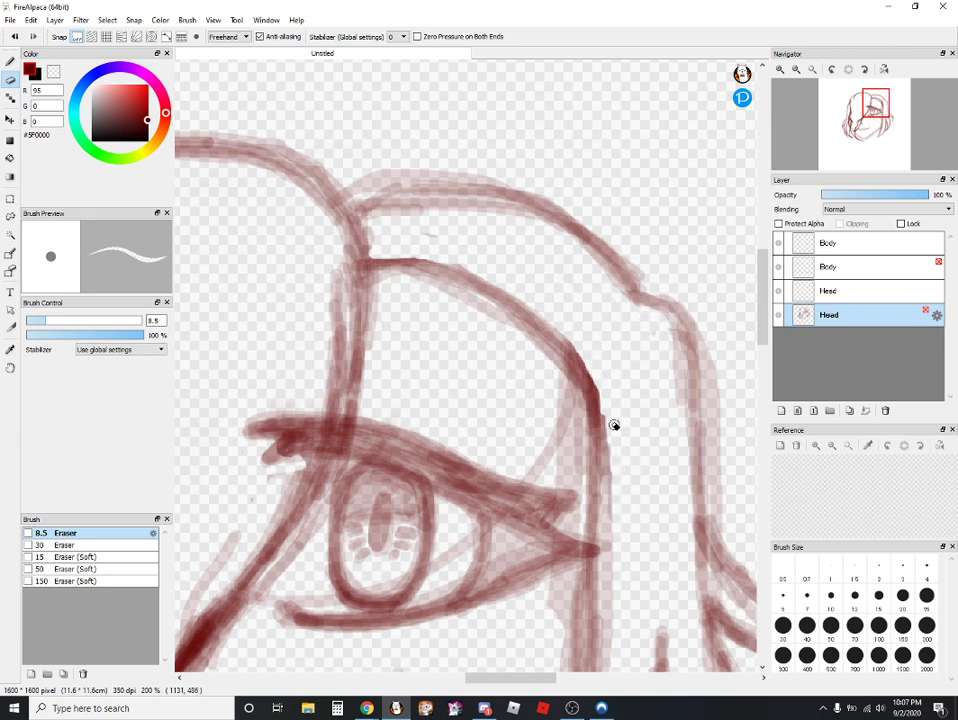
drag(610, 409, 618, 516)
scroll(575, 510, down, 3)
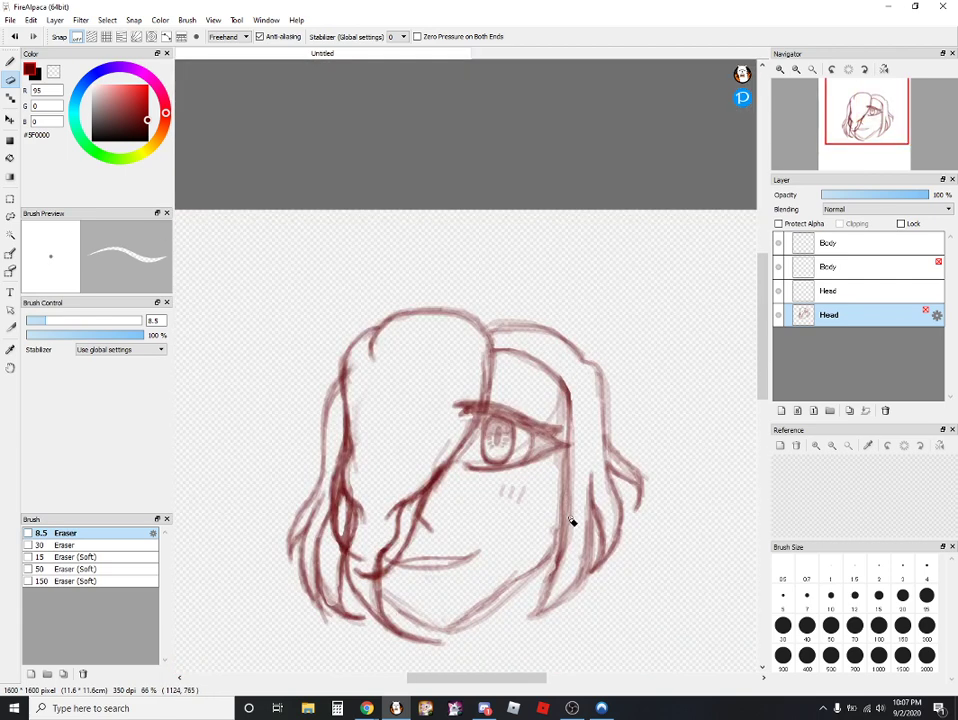
- Pencil a flatter crown line from the top of the fringe along the outer arc, extending slightly past the hair behind the eye
scroll(541, 441, up, 1)
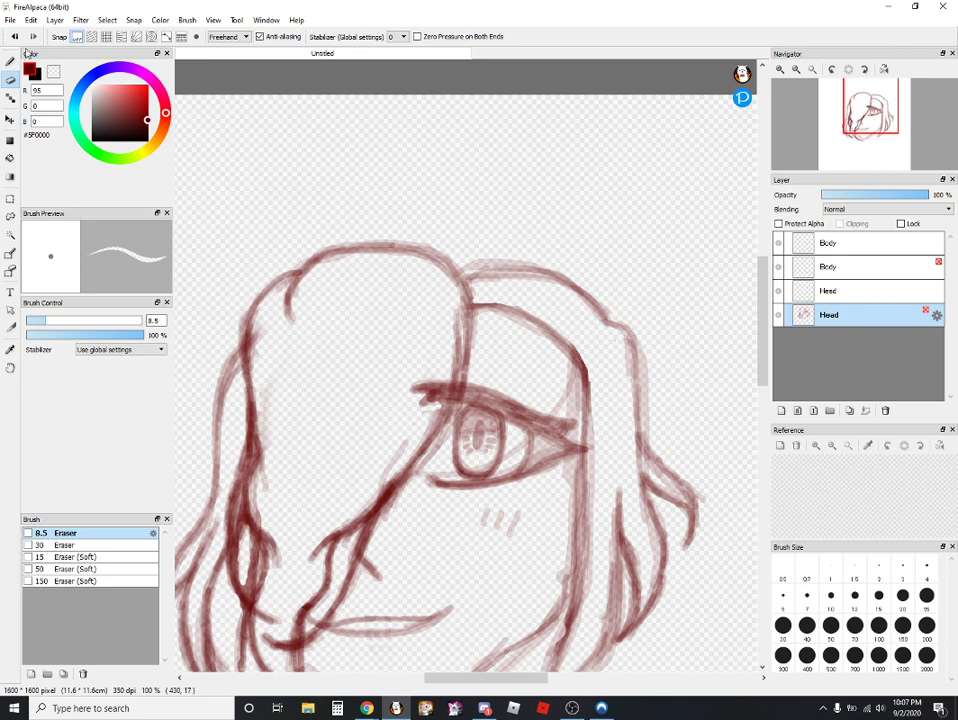
click(10, 60)
scroll(464, 267, up, 2)
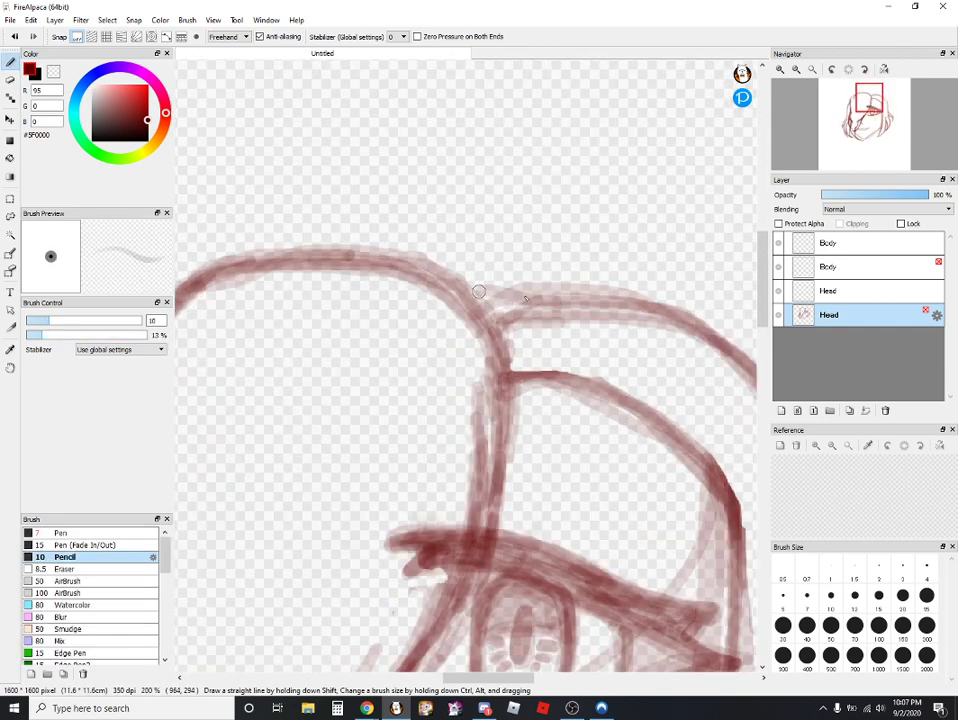
mouse_move(470, 278)
mouse_down()
mouse_move(560, 290)
mouse_move(640, 320)
mouse_move(749, 384)
mouse_up()
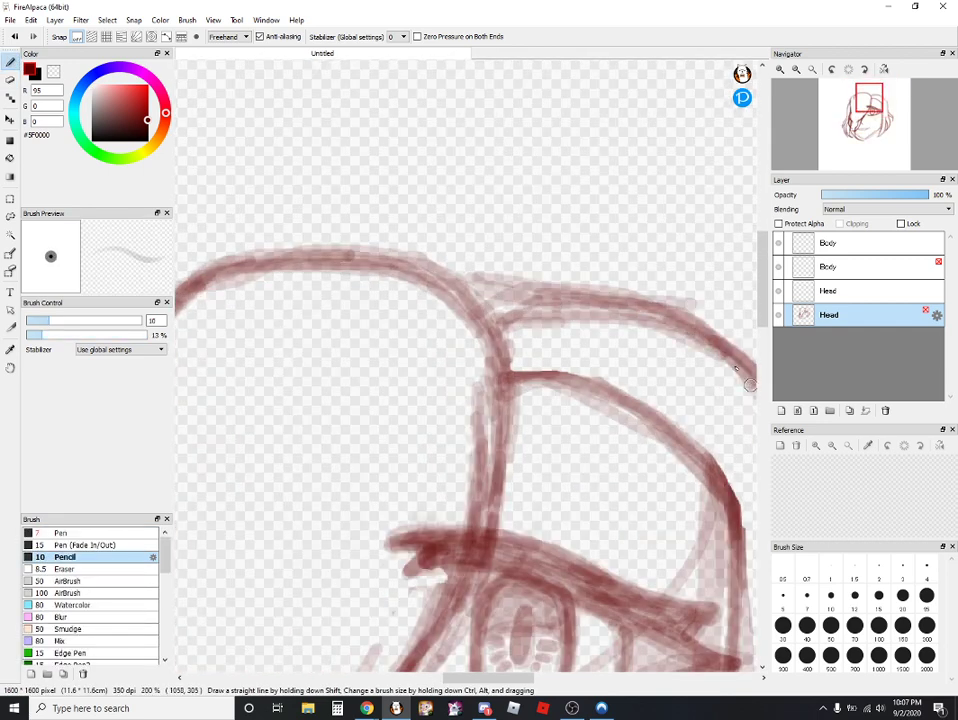
mouse_move(696, 324)
mouse_down()
mouse_move(458, 276)
mouse_move(756, 330)
mouse_up()
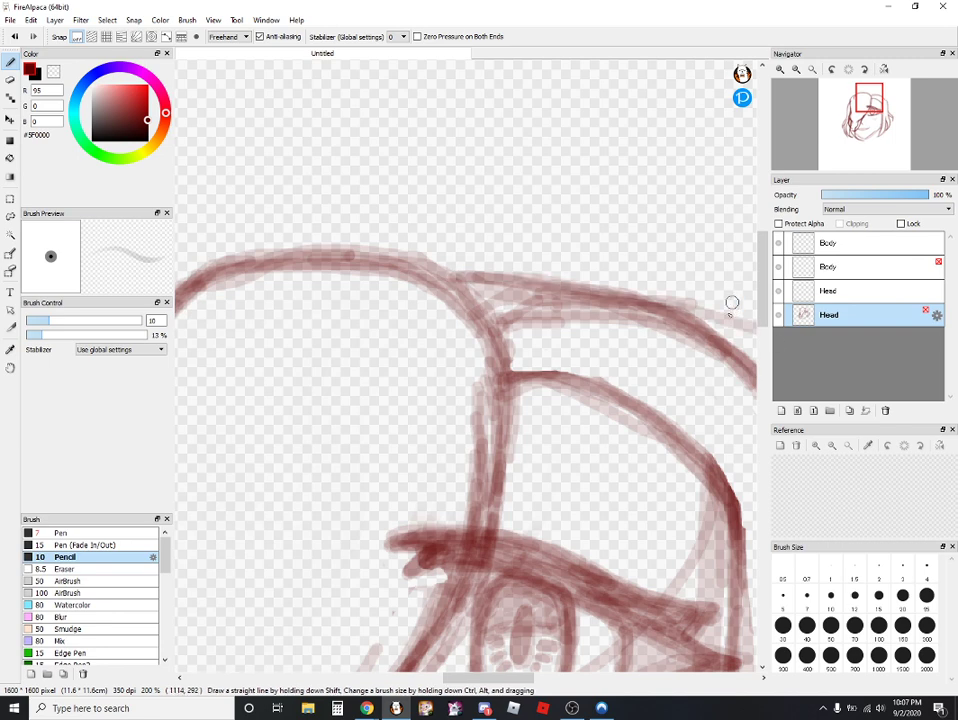
- Draw a curved band across the upper fringe from the parting toward the outer hair edge and shade lightly beneath its curve
scroll(718, 460, up, 1)
scroll(712, 515, down, 4)
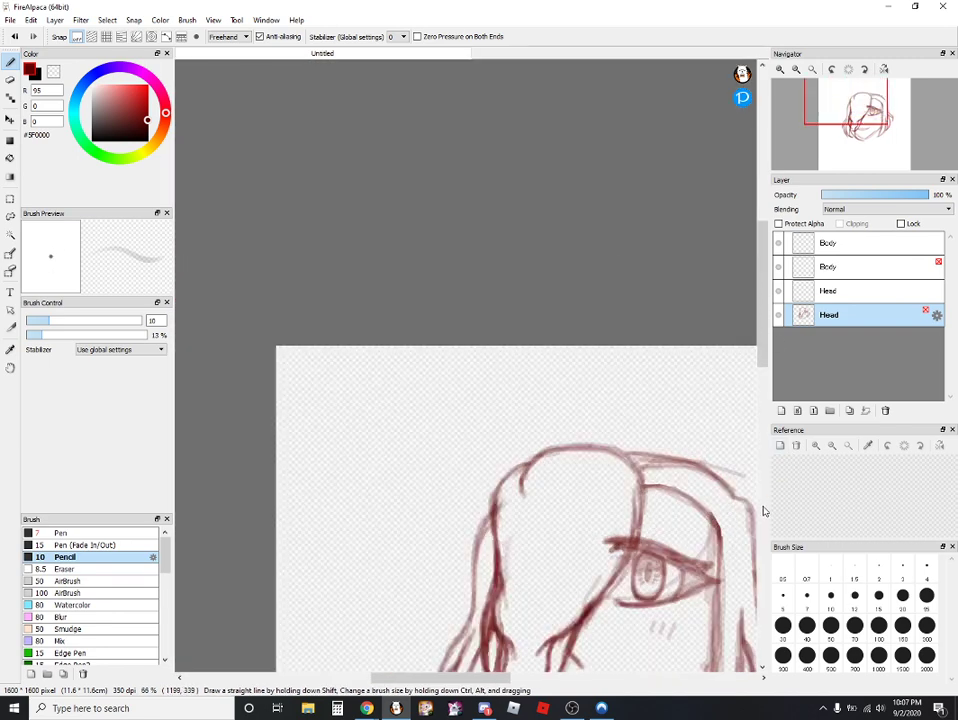
scroll(623, 244, up, 5)
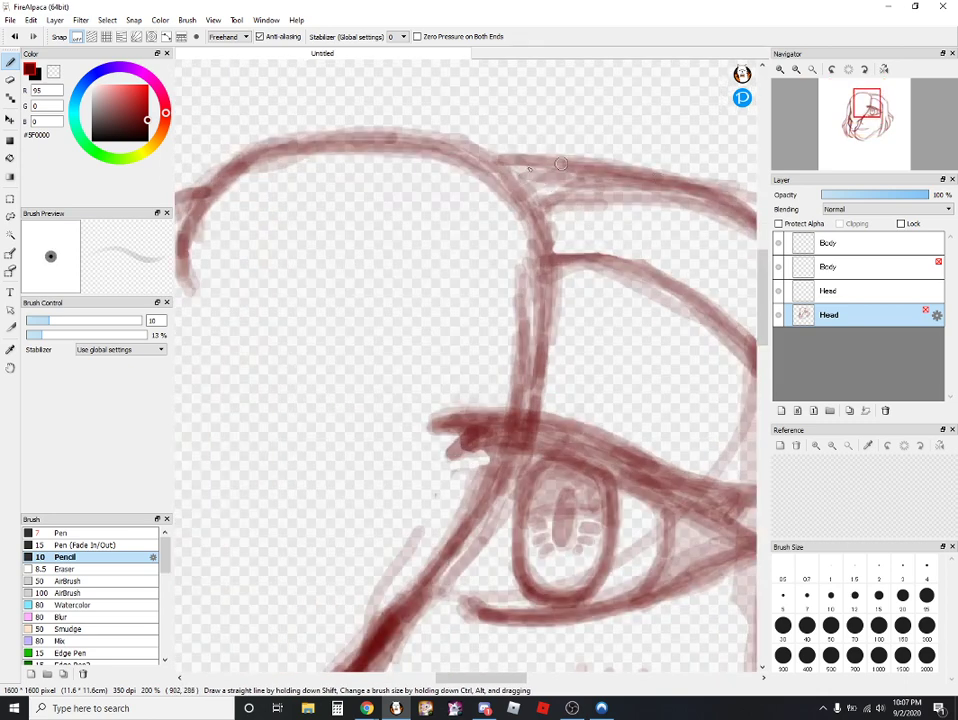
scroll(700, 413, down, 2)
scroll(700, 413, down, 1)
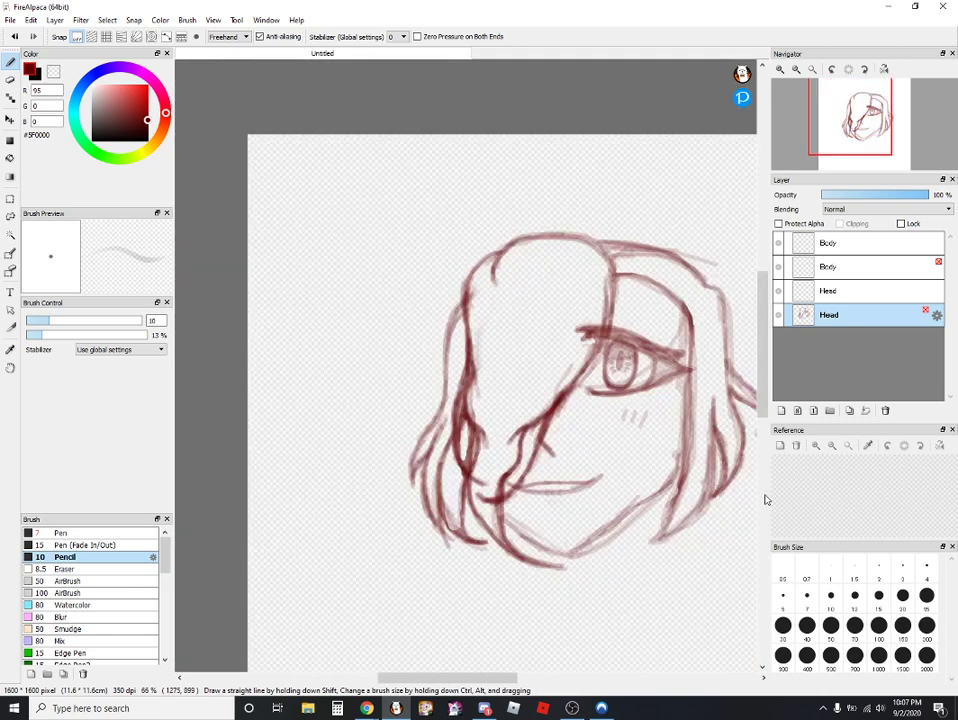
drag(465, 677, 517, 660)
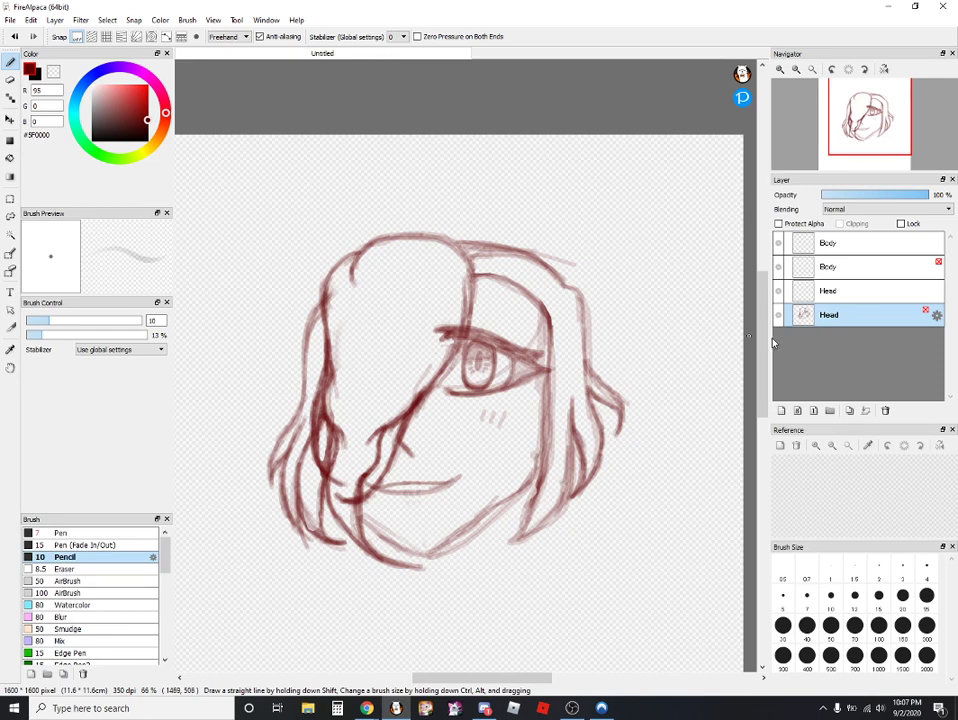
drag(761, 384, 760, 380)
scroll(399, 322, up, 2)
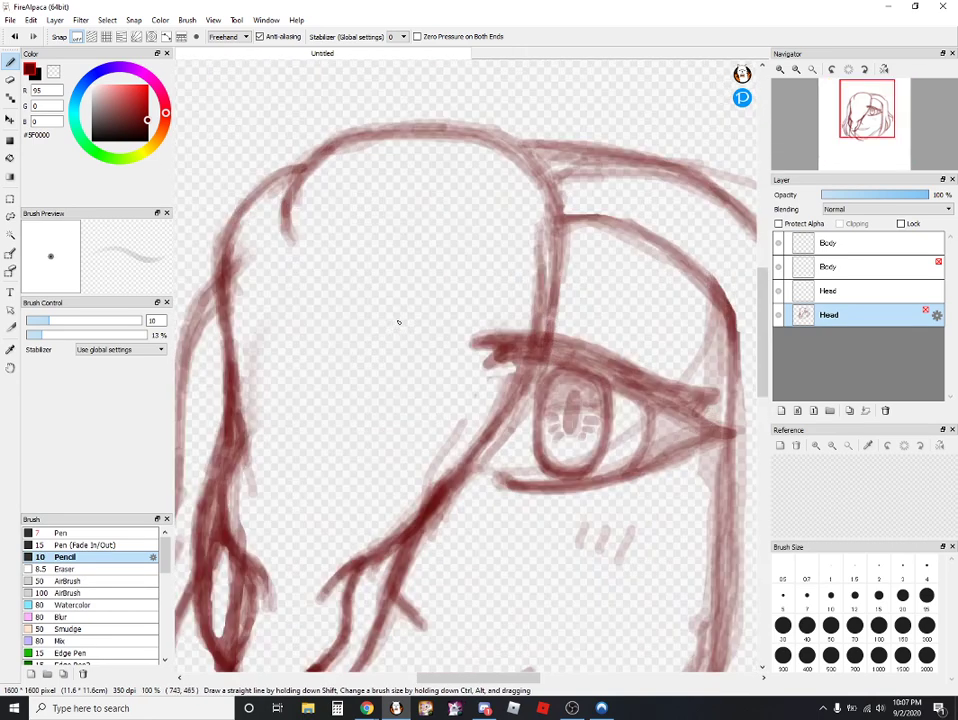
scroll(398, 322, up, 2)
mouse_move(598, 193)
mouse_down()
mouse_move(428, 246)
mouse_move(242, 246)
mouse_move(368, 250)
mouse_move(490, 222)
mouse_move(598, 180)
mouse_move(524, 224)
mouse_move(390, 242)
mouse_move(232, 245)
mouse_move(455, 268)
mouse_move(585, 268)
mouse_move(341, 260)
mouse_up()
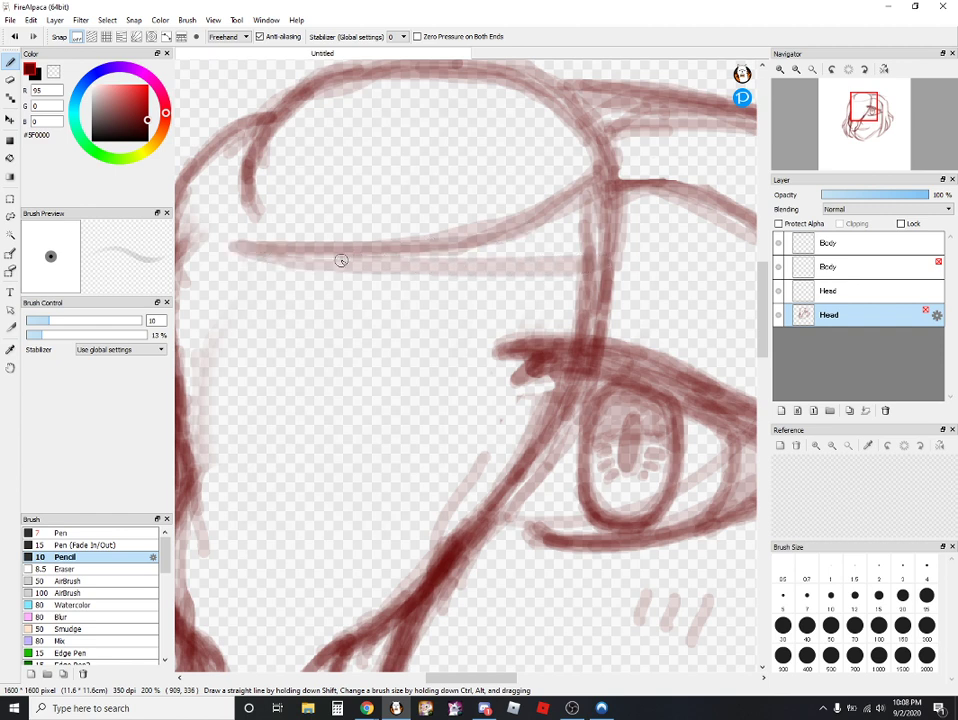
mouse_move(255, 249)
mouse_down()
mouse_move(483, 244)
mouse_move(600, 186)
mouse_up()
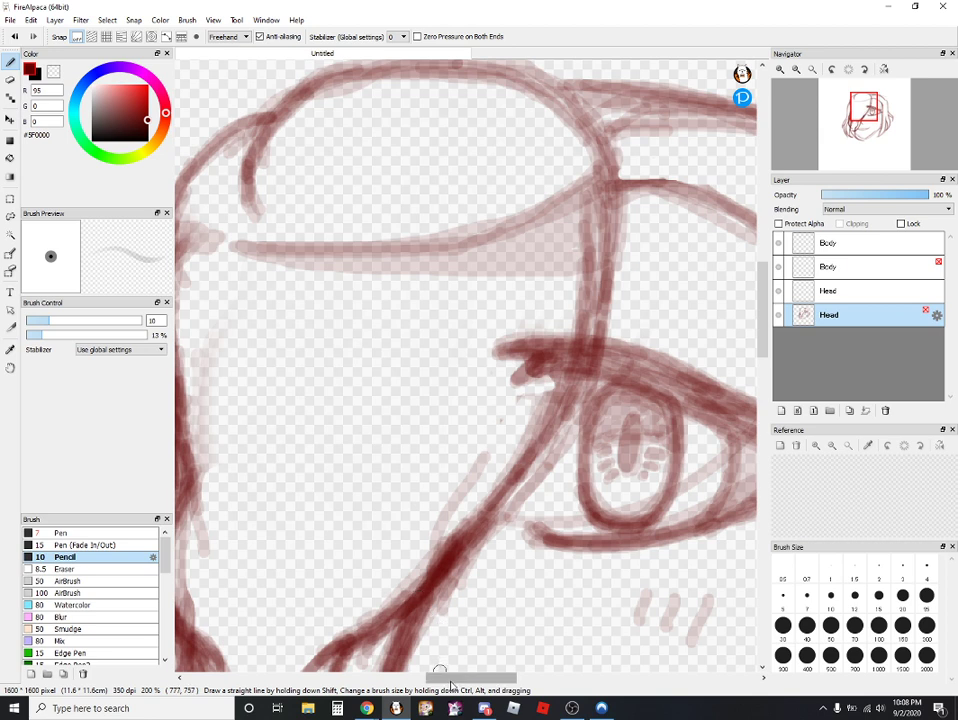
- Try thickening the short shading mark at the fringe's outer edge, opposite the curved band
drag(440, 677, 428, 677)
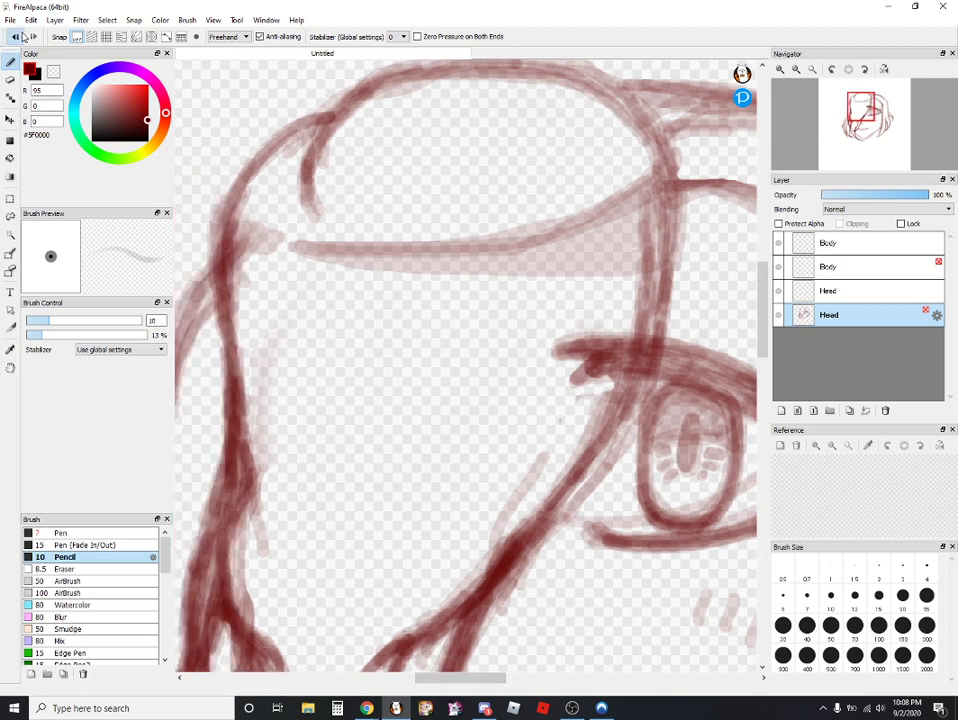
drag(243, 225, 235, 239)
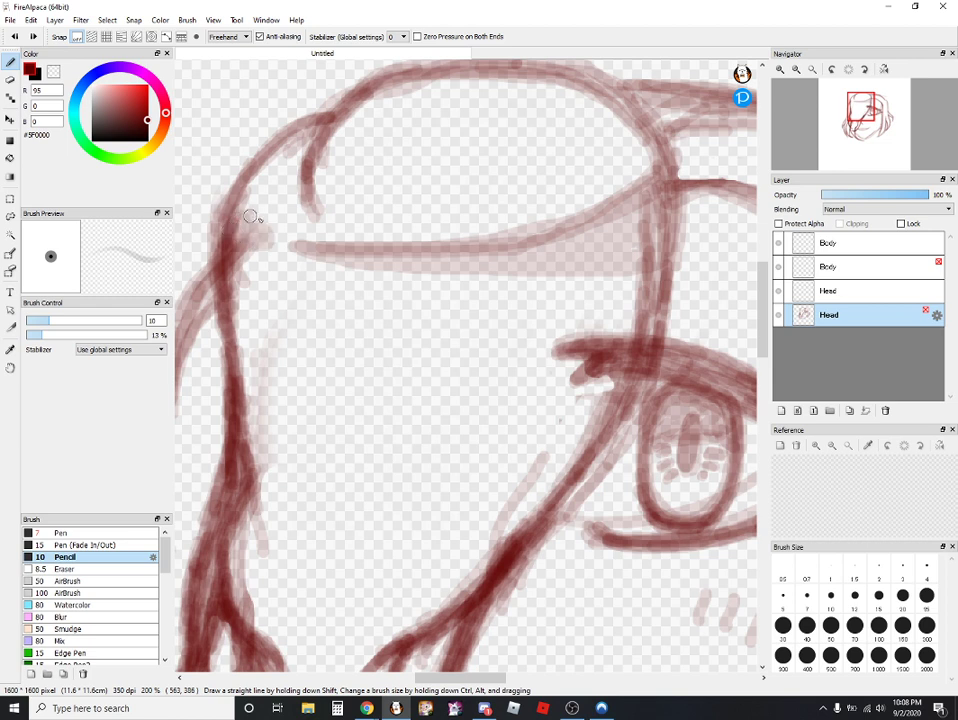
drag(267, 232, 226, 213)
click(14, 36)
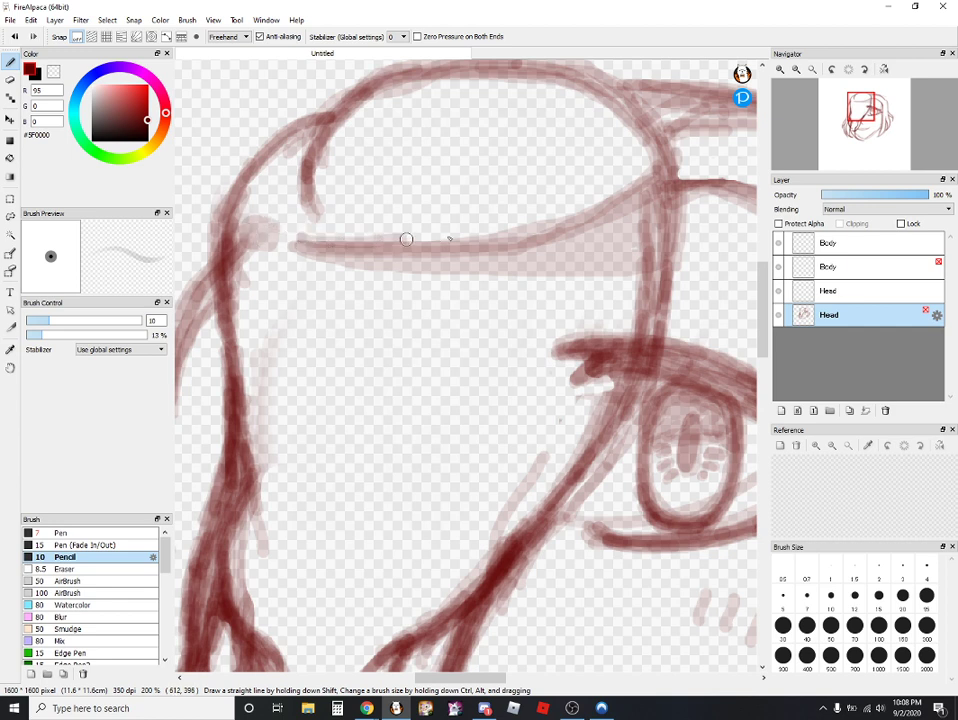
- Try an extra curve from the fringe band up to the parting, and undo it together with the outer-edge shading strokes
mouse_move(406, 239)
mouse_down()
mouse_move(534, 214)
mouse_move(611, 177)
mouse_move(640, 130)
mouse_move(596, 200)
mouse_move(598, 188)
mouse_move(478, 244)
mouse_move(293, 242)
mouse_move(437, 236)
mouse_move(567, 197)
mouse_move(489, 225)
mouse_move(650, 148)
mouse_up()
click(16, 36)
click(17, 36)
click(17, 36)
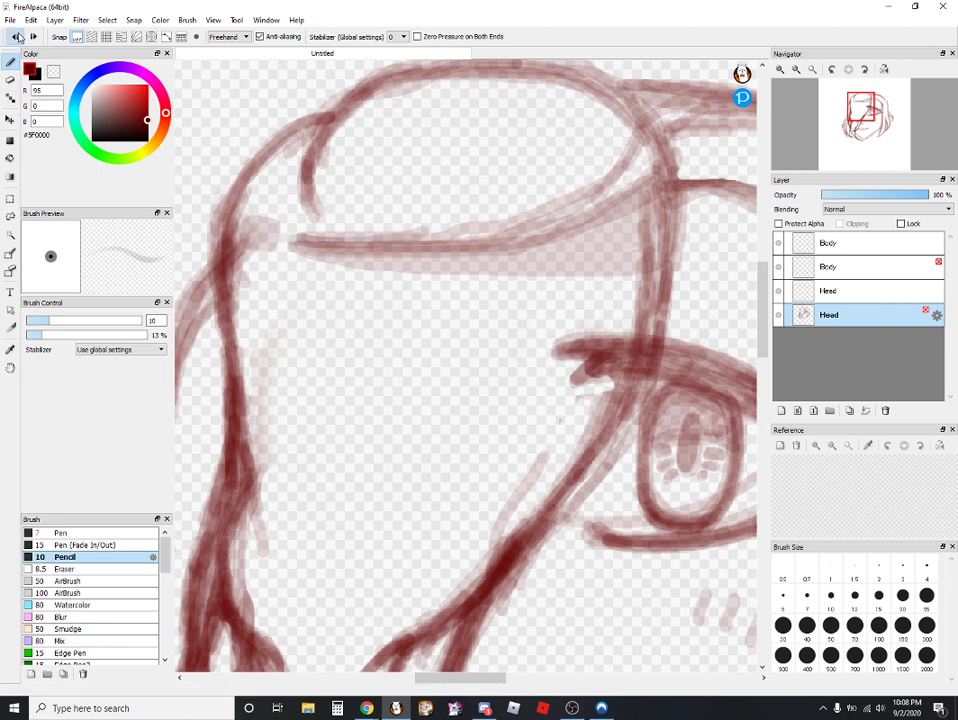
click(17, 37)
click(17, 37)
click(17, 37)
click(17, 37)
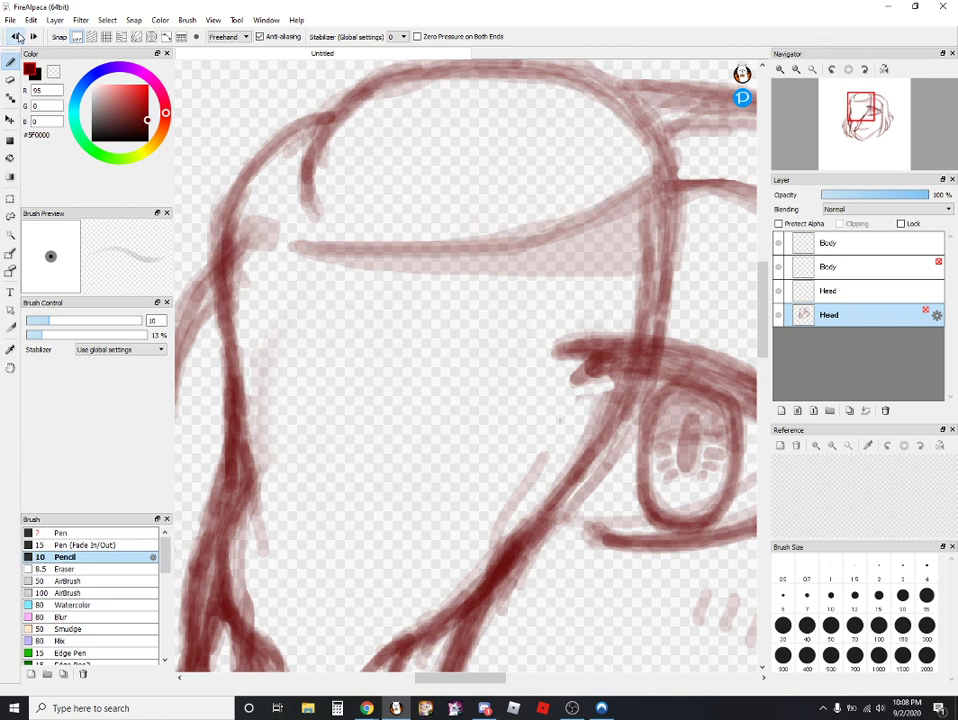
click(18, 37)
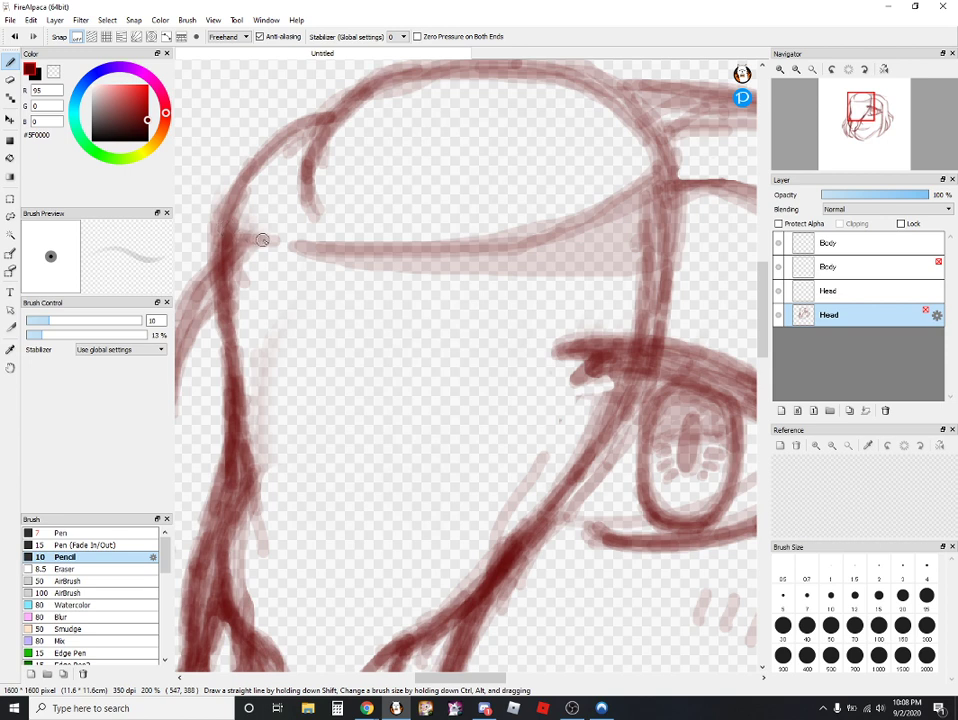
- Pencil a short horizontal shading mark inward from the fringe's outer edge, in line with the curved band
drag(262, 240, 235, 243)
scroll(650, 505, up, 1)
scroll(632, 541, down, 2)
scroll(633, 591, up, 1)
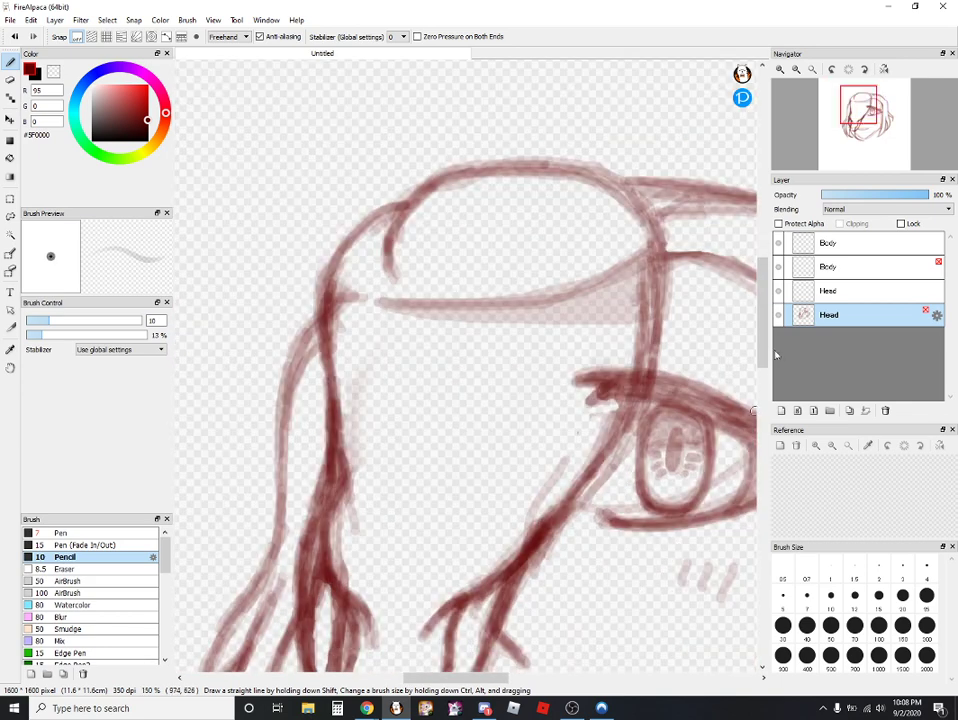
- Extend the tip of the hair lock behind the jaw into a point toward the chin and darken its lower edge
drag(762, 348, 762, 394)
scroll(638, 451, down, 2)
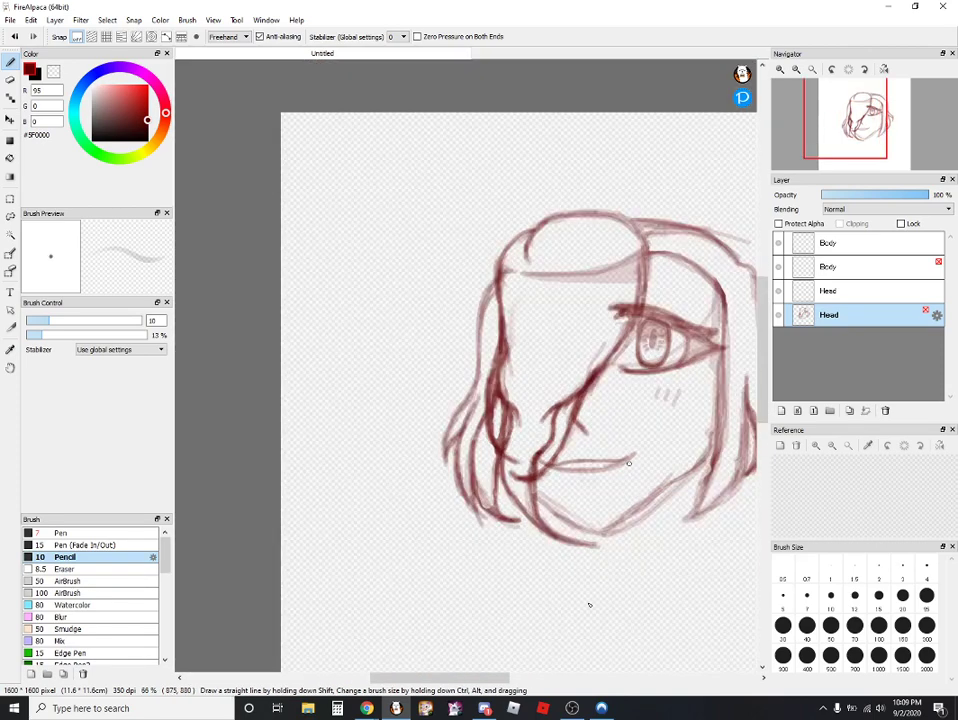
scroll(590, 605, down, 1)
scroll(566, 610, up, 1)
drag(425, 679, 457, 678)
scroll(458, 678, up, 1)
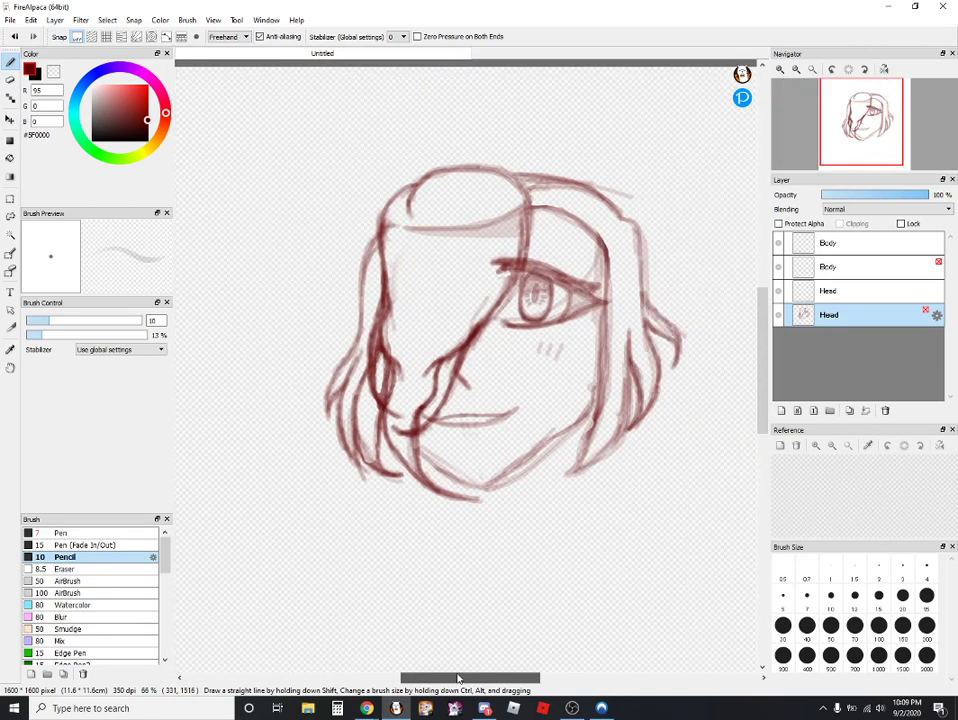
scroll(620, 488, up, 1)
scroll(620, 488, up, 1)
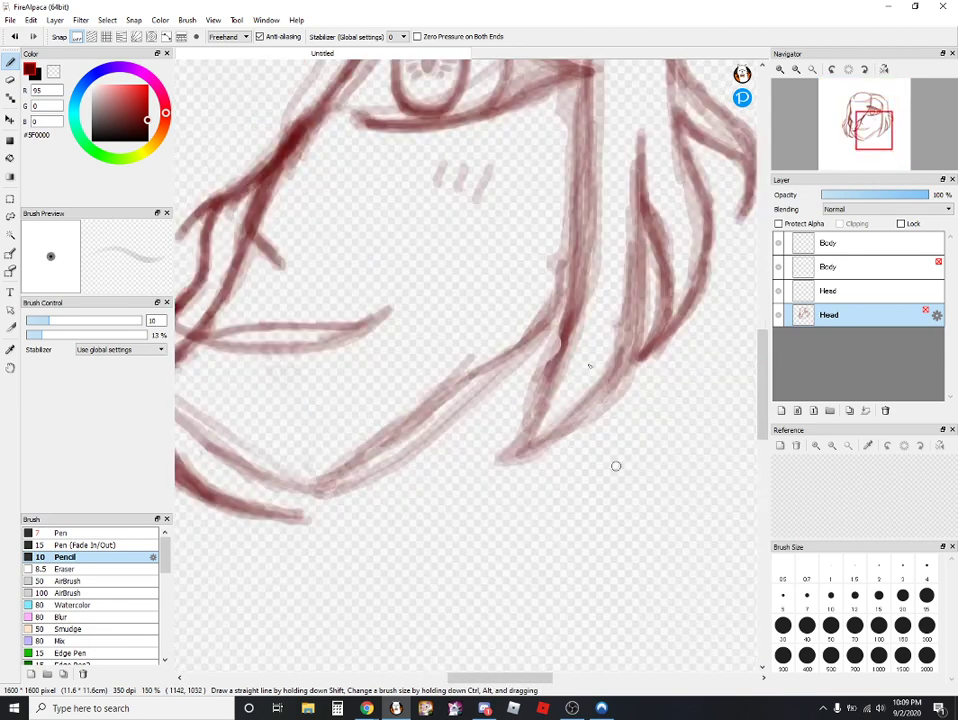
mouse_move(543, 383)
mouse_down()
mouse_move(501, 453)
mouse_move(475, 473)
mouse_move(505, 464)
mouse_move(452, 464)
mouse_move(544, 453)
mouse_move(613, 396)
mouse_move(642, 334)
mouse_move(633, 344)
mouse_move(644, 198)
mouse_move(632, 372)
mouse_move(557, 441)
mouse_move(455, 458)
mouse_up()
mouse_move(535, 450)
mouse_down()
mouse_move(448, 462)
mouse_move(578, 434)
mouse_move(497, 468)
mouse_move(508, 459)
mouse_move(438, 460)
mouse_move(522, 455)
mouse_move(570, 434)
mouse_move(624, 385)
mouse_up()
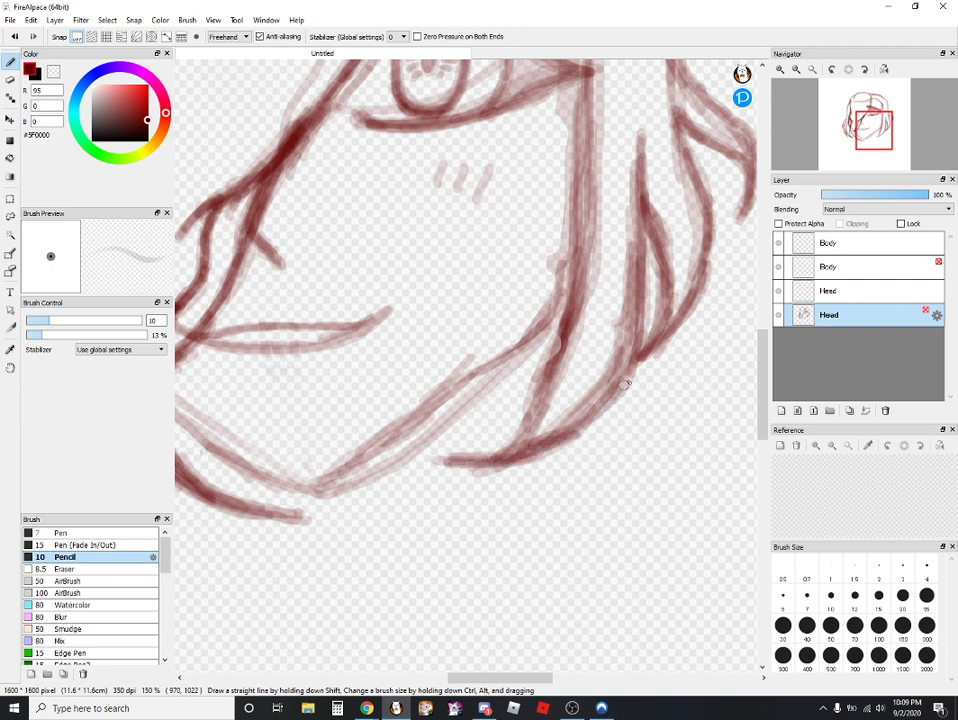